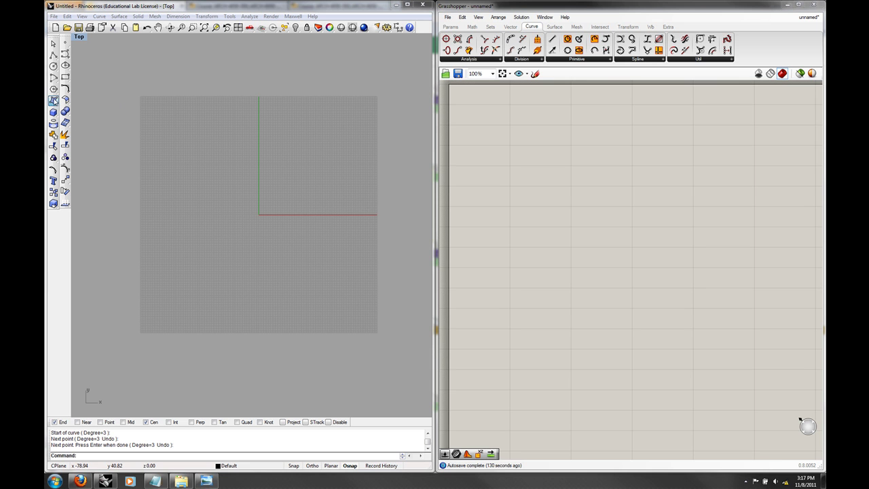
# - Draw a rectangular plane surface in the Top view, spanning the vertical axis just above the horizontal axis
pyautogui.click(55, 100)
pyautogui.moveTo(76, 102); pyautogui.dragTo(110, 99)
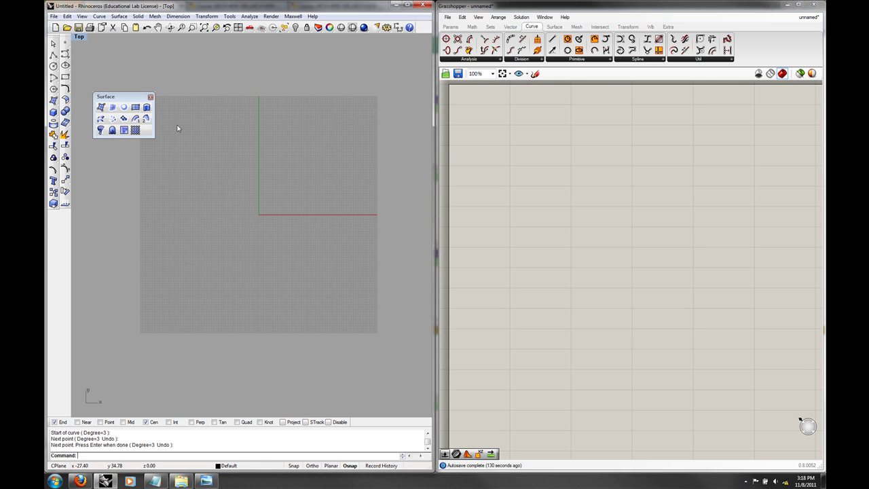
pyautogui.click(136, 107)
pyautogui.click(202, 156)
pyautogui.click(385, 215)
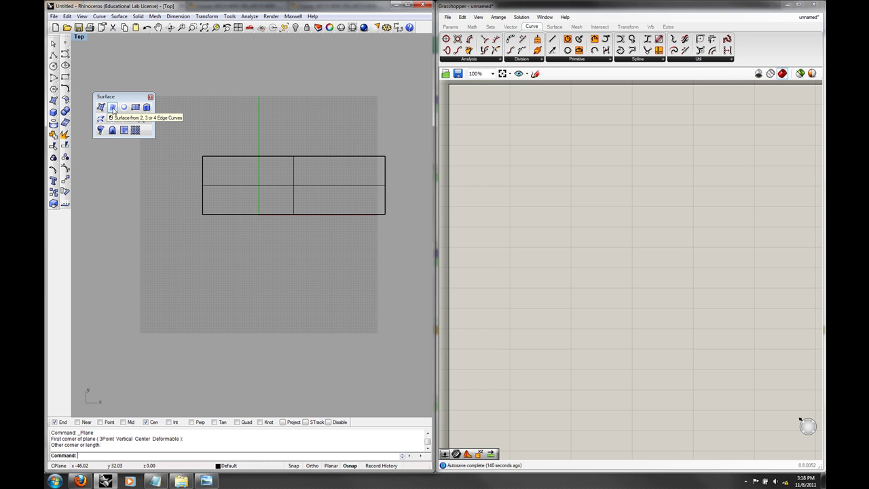
pyautogui.moveTo(123, 100); pyautogui.dragTo(118, 96)
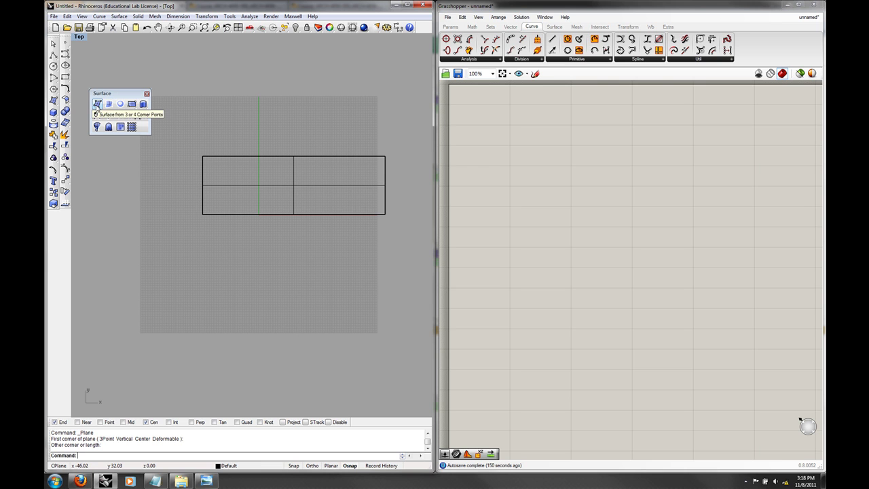
pyautogui.click(147, 93)
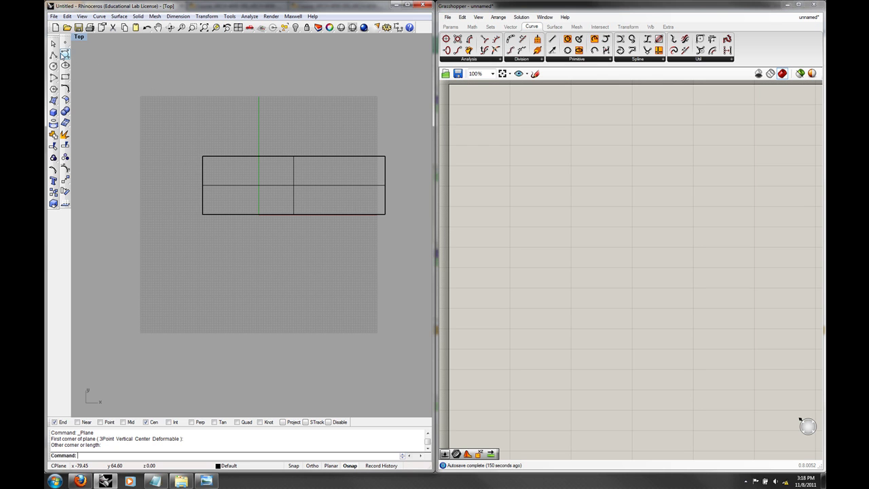
pyautogui.click(64, 54)
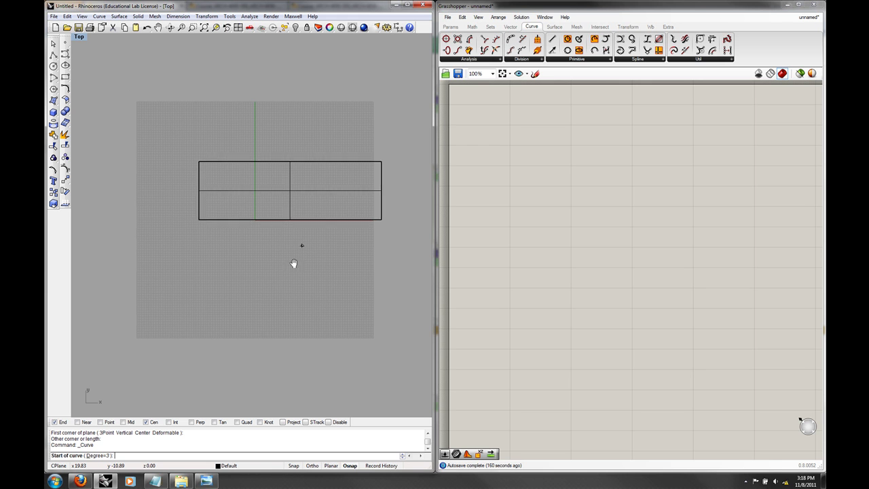
pyautogui.moveTo(305, 240); pyautogui.dragTo(265, 289, button='right')
pyautogui.click(54, 42)
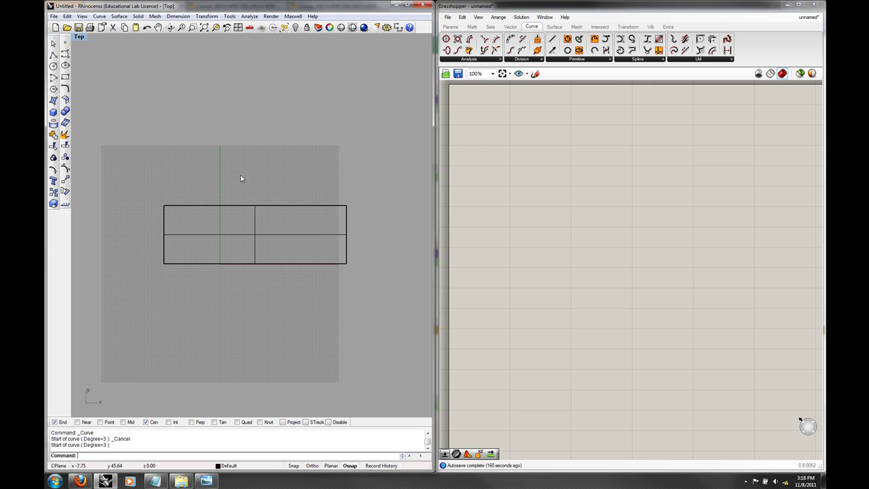
# - Delete the rectangular plane surface from the Top view
pyautogui.moveTo(374, 297); pyautogui.dragTo(313, 196)
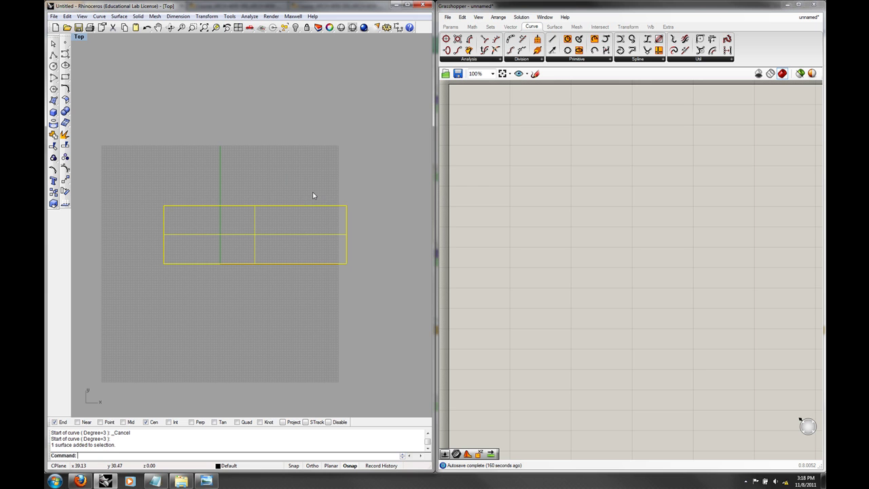
pyautogui.click(313, 189)
pyautogui.moveTo(376, 297); pyautogui.dragTo(278, 151)
pyautogui.press('Delete')
# - Draw an open degree-3 control-point curve in the Front view, arching up and flattening out along the horizontal axis
pyautogui.write('Front')
pyautogui.press('Return')
pyautogui.click(65, 54)
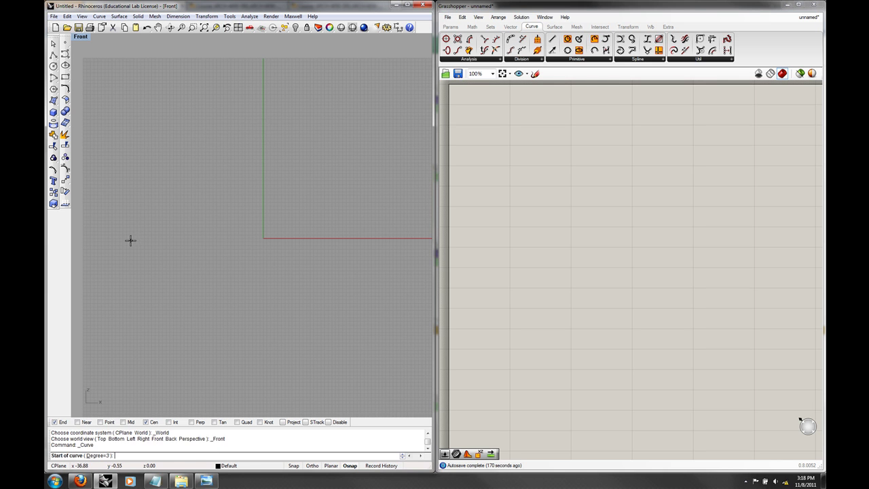
pyautogui.click(131, 238)
pyautogui.click(216, 115)
pyautogui.click(269, 139)
pyautogui.click(317, 232)
pyautogui.click(417, 238)
pyautogui.press('Return')
pyautogui.moveTo(377, 168); pyautogui.dragTo(314, 159, button='right')
# - Extrude the arched curve into a surface with ExtrudeCrv in the Perspective view
pyautogui.rightClick(80, 36)
pyautogui.moveTo(133, 136)
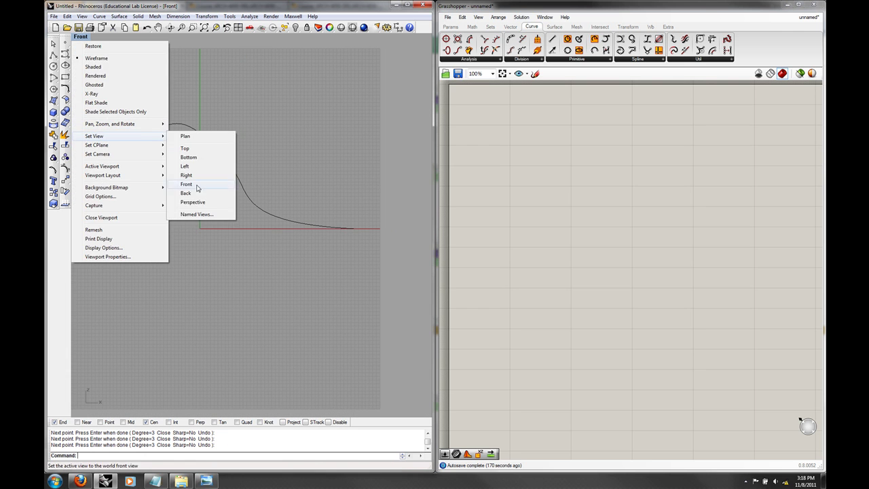
pyautogui.click(198, 202)
pyautogui.click(234, 239)
pyautogui.write('Ext')
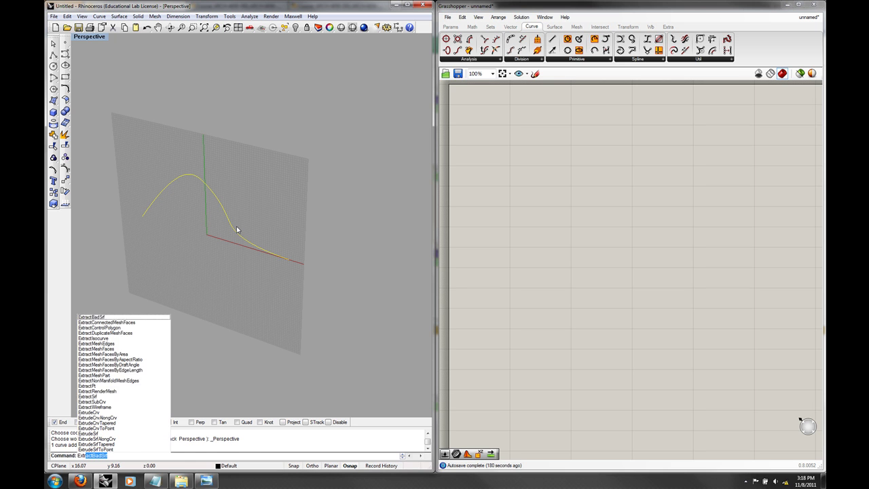
pyautogui.write('rudeCrv')
pyautogui.press('Return')
pyautogui.click(325, 116)
pyautogui.moveTo(301, 155); pyautogui.dragTo(250, 146, button='right')
# - Try the Rendered and Wireframe display modes, and leave the viewport in Shaded mode
pyautogui.rightClick(95, 38)
pyautogui.click(99, 76)
pyautogui.click(78, 37)
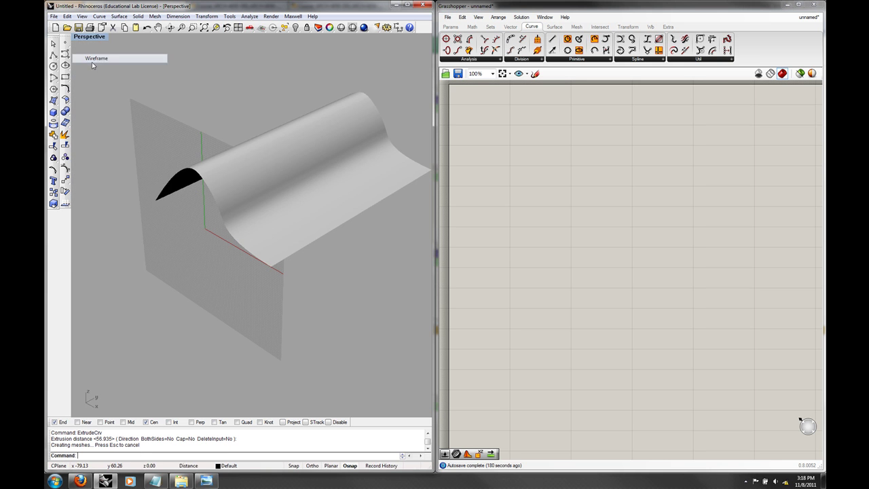
pyautogui.click(94, 59)
pyautogui.click(89, 36)
pyautogui.click(93, 66)
pyautogui.moveTo(228, 170)
pyautogui.mouseDown(button='right')
pyautogui.moveTo(307, 179)
pyautogui.moveTo(306, 169)
pyautogui.mouseUp(button='right')
# - Hide the extruded surface together with its profile curve
pyautogui.click(343, 289)
pyautogui.moveTo(342, 290); pyautogui.dragTo(242, 105)
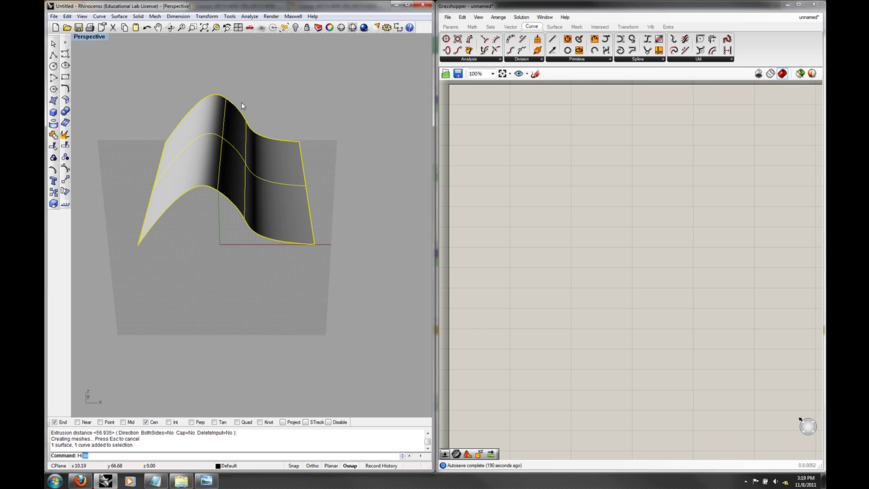
pyautogui.press('Delete')
# - Draw a rectangular plane surface about 83 by 30 units in the Front view, resting on the horizontal axis
pyautogui.hotkey('ctrl', 'F2')
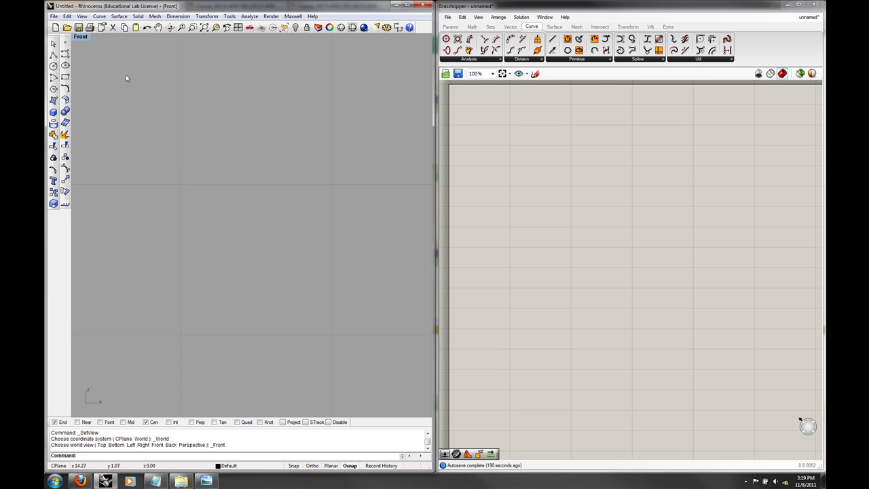
pyautogui.click(53, 100)
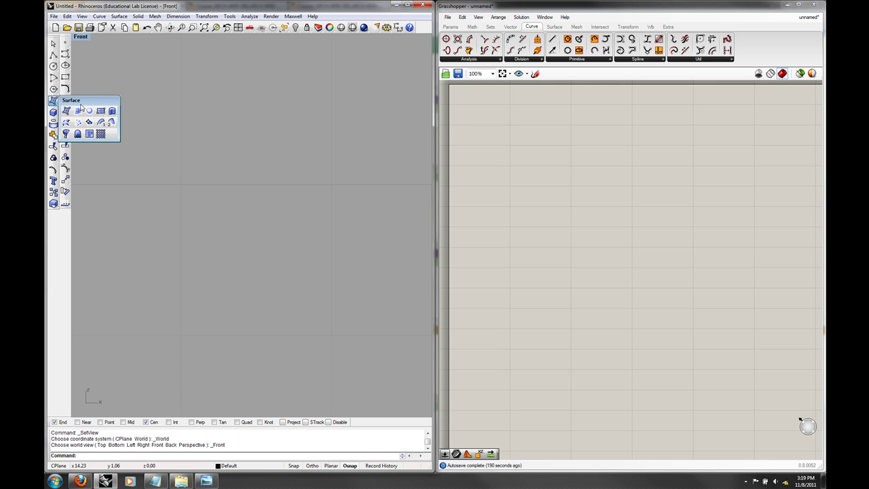
pyautogui.click(100, 111)
pyautogui.scroll(-6, 202, 165)
pyautogui.moveTo(202, 165); pyautogui.dragTo(256, 231, button='right')
pyautogui.scroll(-18, 256, 230)
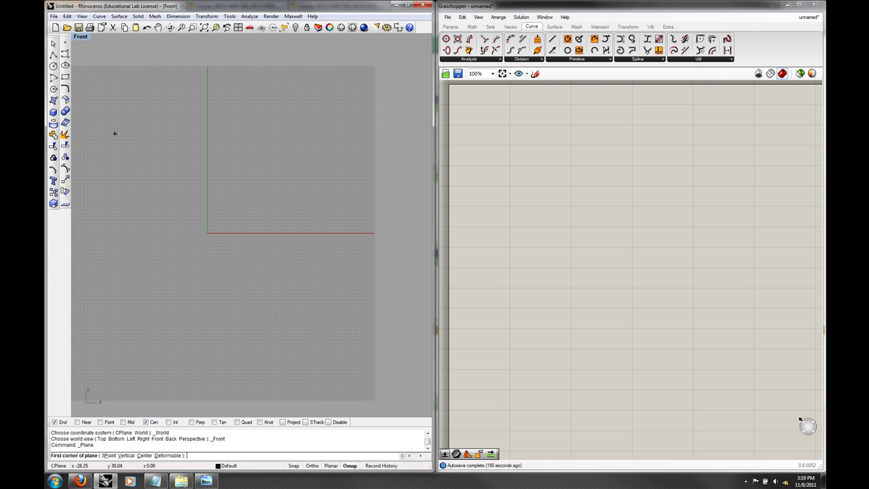
pyautogui.click(104, 133)
pyautogui.click(381, 233)
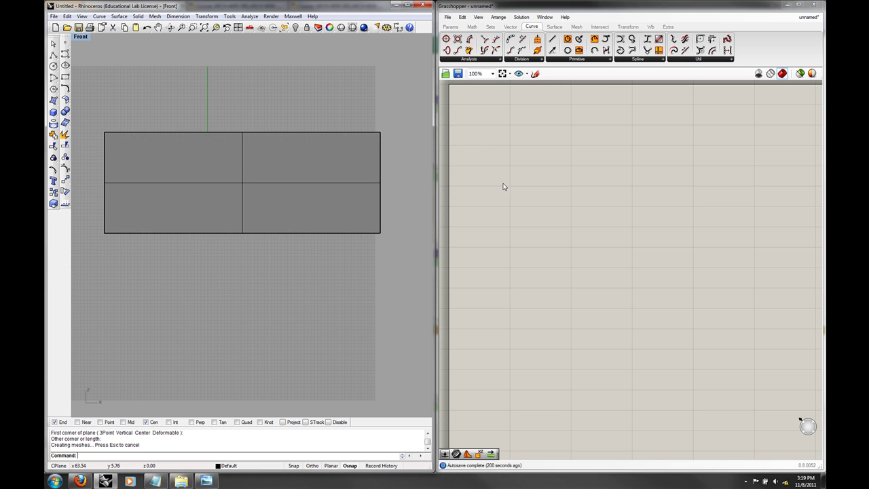
# - Add a Surface parameter to the Grasshopper canvas and reference the Rhino plane surface as its single surface
pyautogui.doubleClick(487, 187)
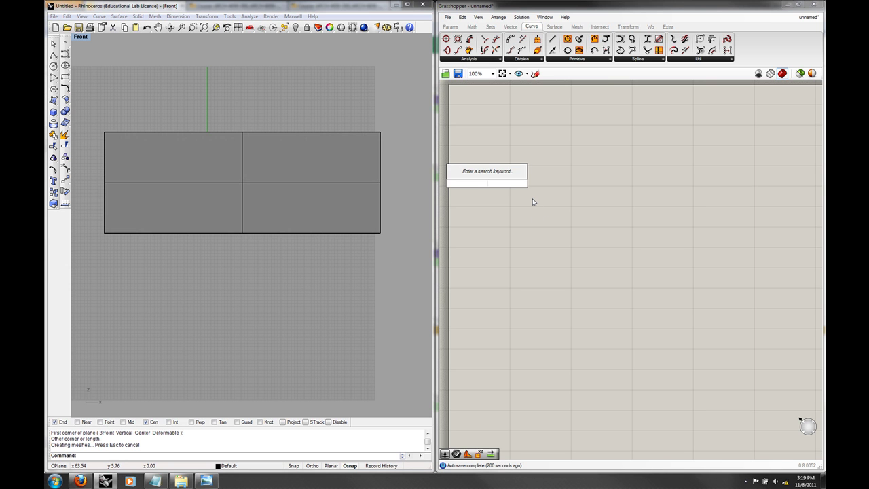
pyautogui.write('sur')
pyautogui.press('Return')
pyautogui.scroll(1, 519, 211)
pyautogui.moveTo(518, 211); pyautogui.dragTo(540, 227, button='right')
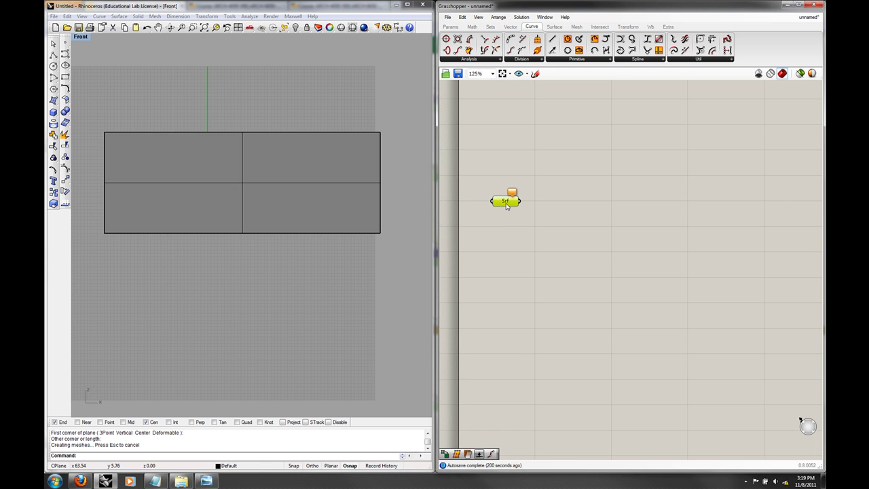
pyautogui.rightClick(506, 203)
pyautogui.click(549, 344)
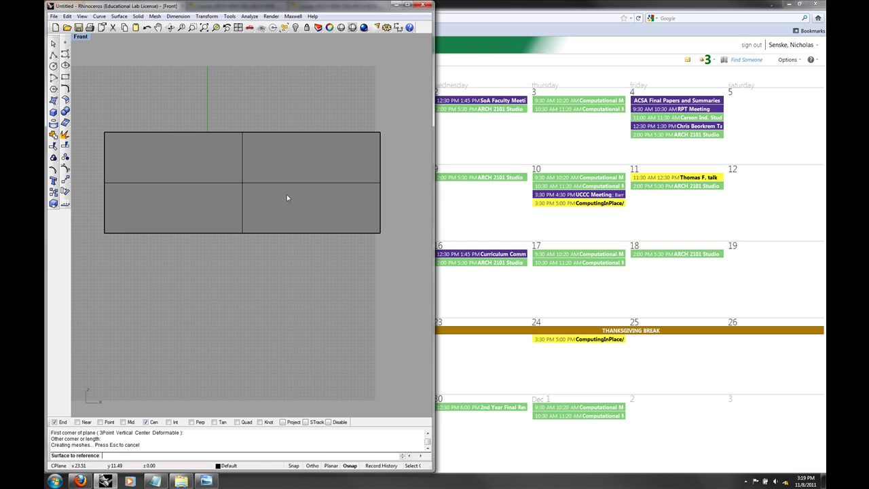
pyautogui.click(304, 203)
# - Hide the original plane surface in Rhino
pyautogui.click(338, 213)
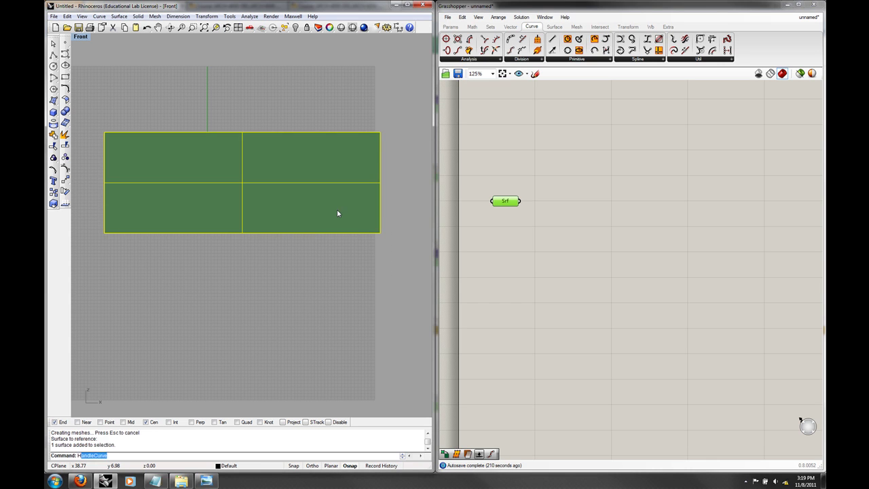
pyautogui.write('Hide')
pyautogui.press('Return')
# - Add a Divide Domain² component, feed the Surface parameter into its I input, and inspect the resulting segments
pyautogui.click(561, 248)
pyautogui.doubleClick(560, 248)
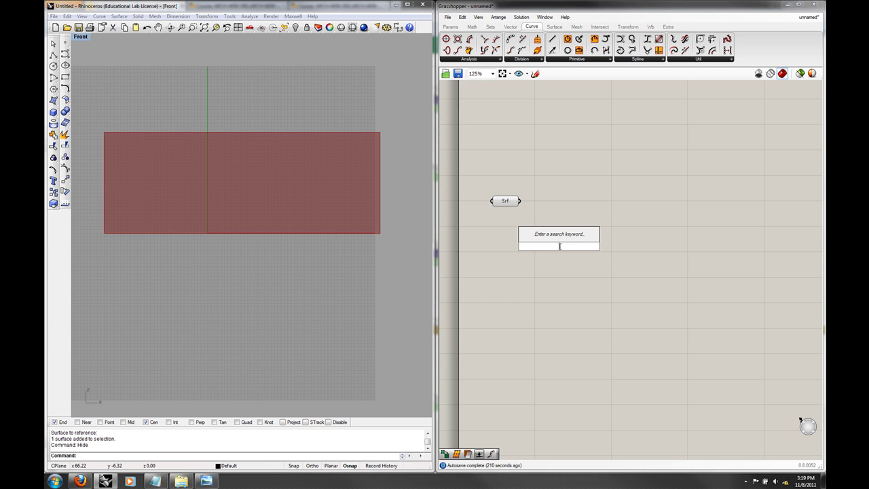
pyautogui.write('div')
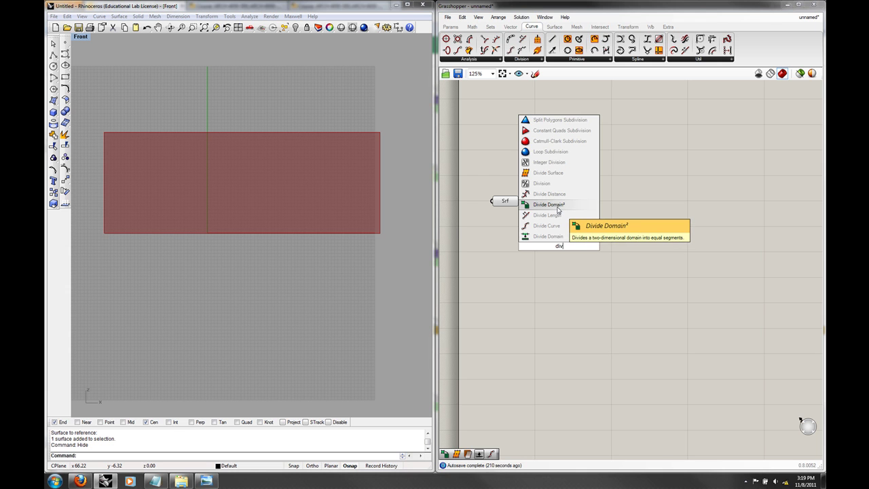
pyautogui.click(558, 205)
pyautogui.moveTo(520, 203); pyautogui.dragTo(560, 225)
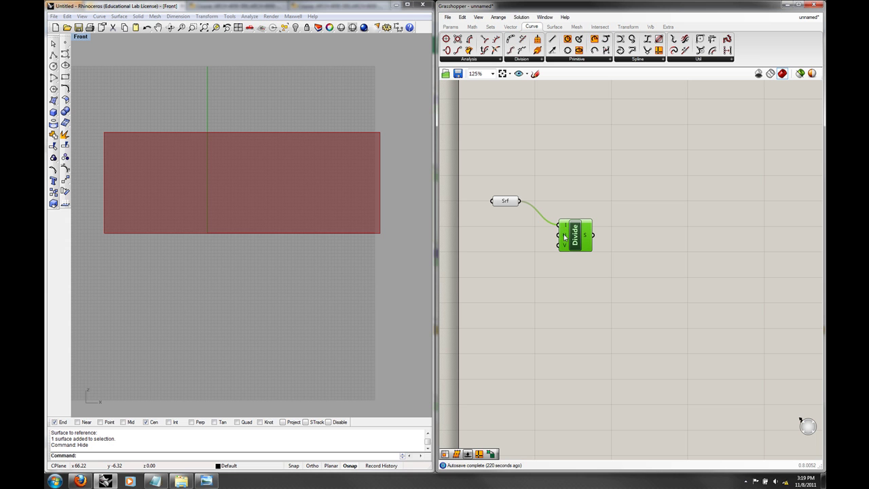
pyautogui.moveTo(586, 237)
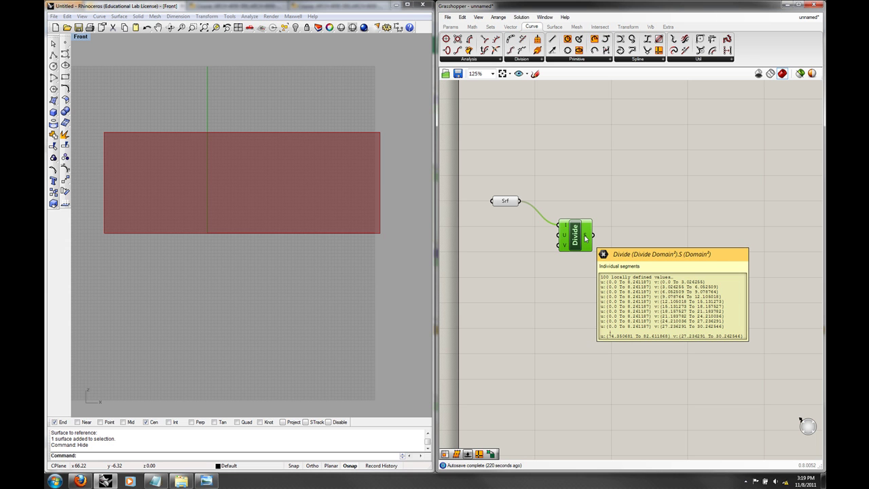
pyautogui.moveTo(634, 234)
pyautogui.mouseDown(button='right')
pyautogui.moveTo(579, 233)
pyautogui.moveTo(637, 233)
pyautogui.mouseUp(button='right')
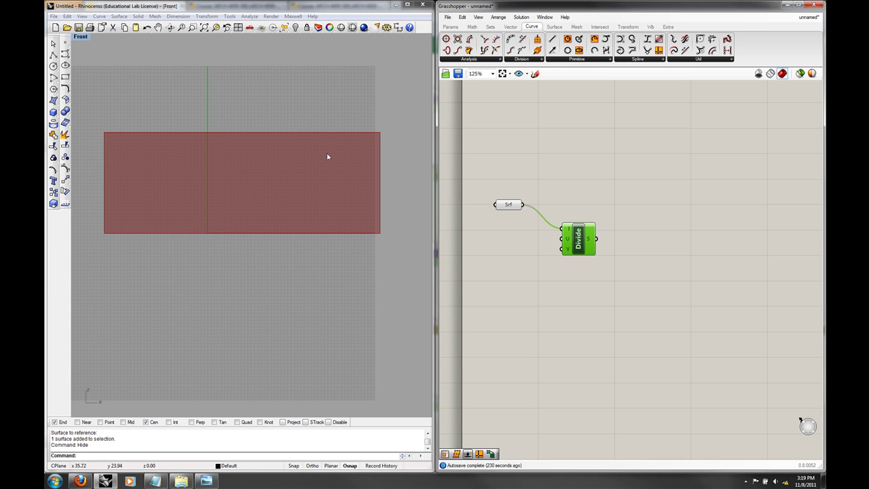
pyautogui.moveTo(591, 241)
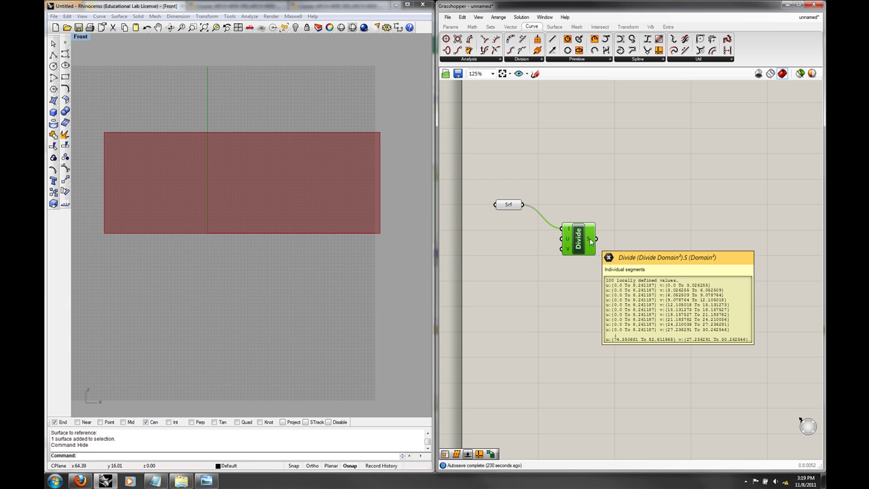
# - Add an Isotrim component and connect the Surface parameter to its S input and the divided segments to its D input
pyautogui.doubleClick(642, 222)
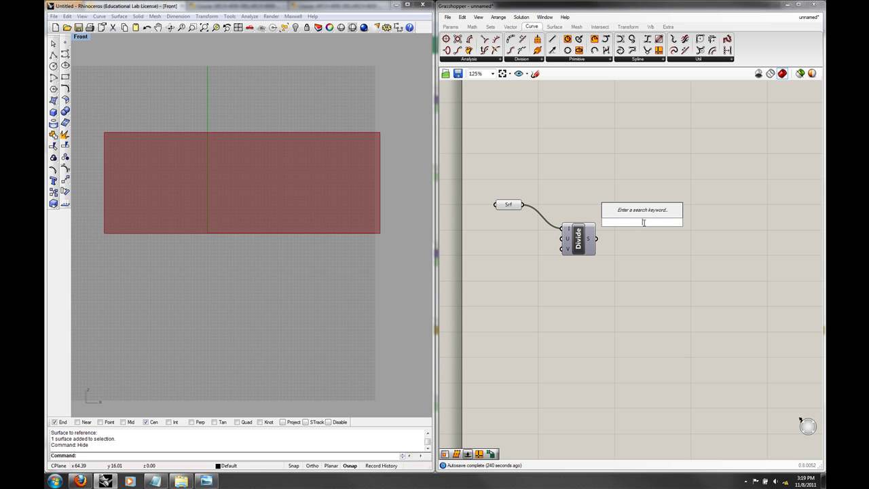
pyautogui.write('is')
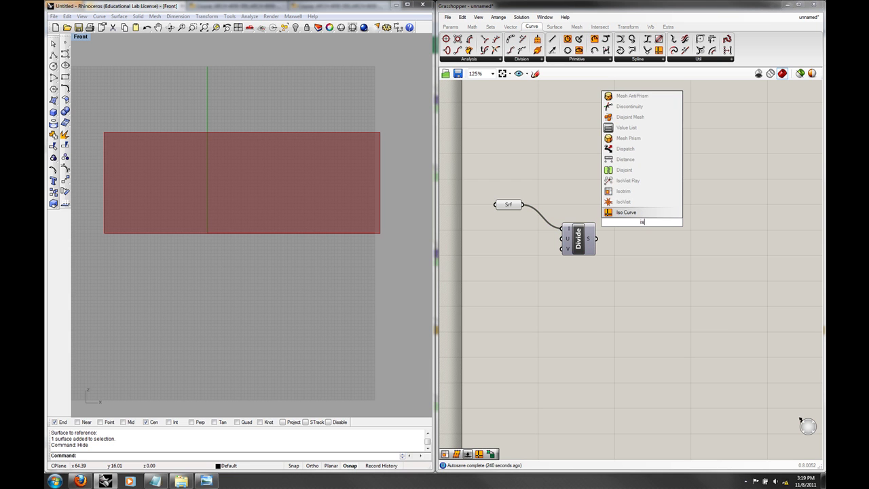
pyautogui.click(620, 192)
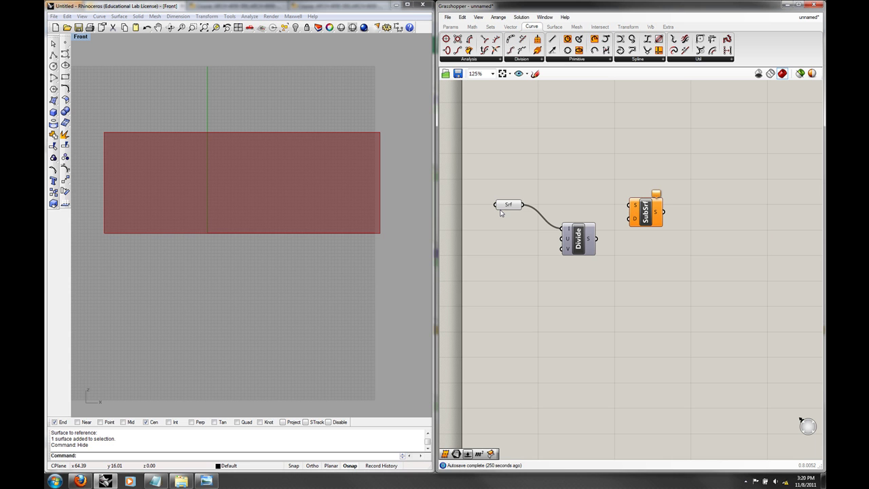
pyautogui.moveTo(591, 240)
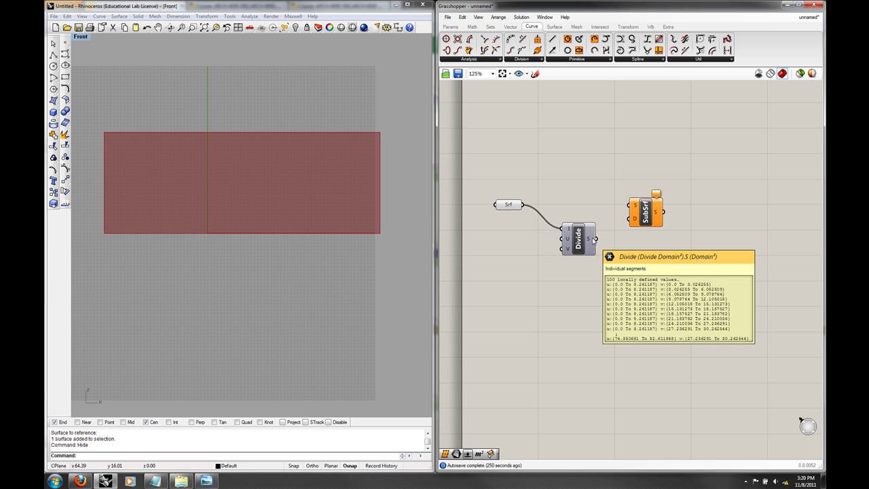
pyautogui.moveTo(522, 204); pyautogui.dragTo(631, 206)
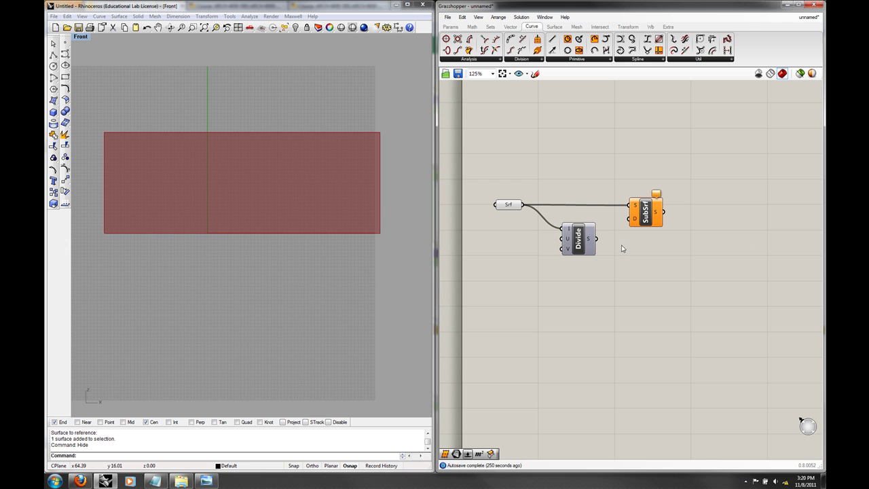
pyautogui.moveTo(596, 239); pyautogui.dragTo(631, 219)
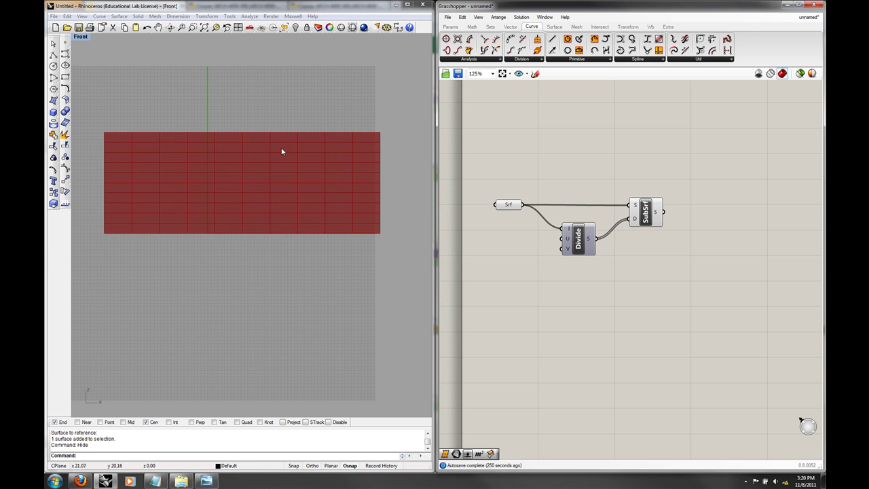
# - Turn off the preview of the Surface parameter
pyautogui.click(508, 205)
pyautogui.rightClick(509, 205)
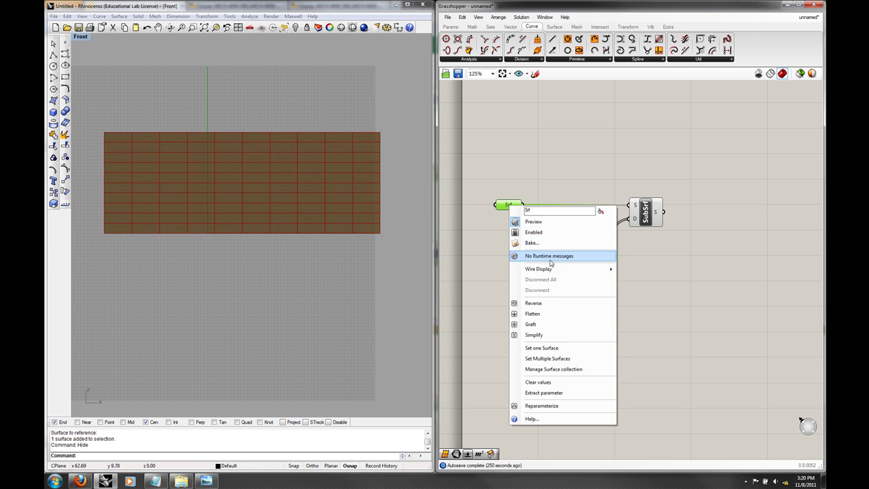
pyautogui.click(551, 222)
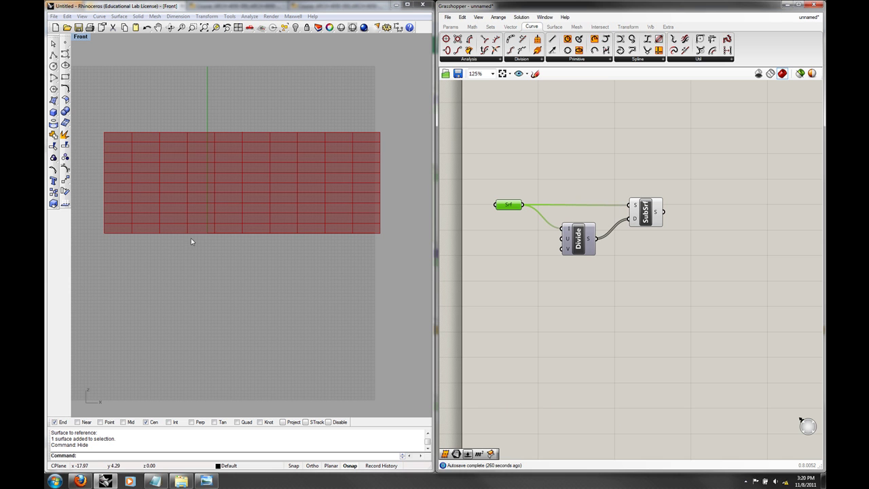
# - Add a number slider to the canvas below the Divide Domain² component
pyautogui.doubleClick(518, 298)
pyautogui.write('num')
pyautogui.click(509, 275)
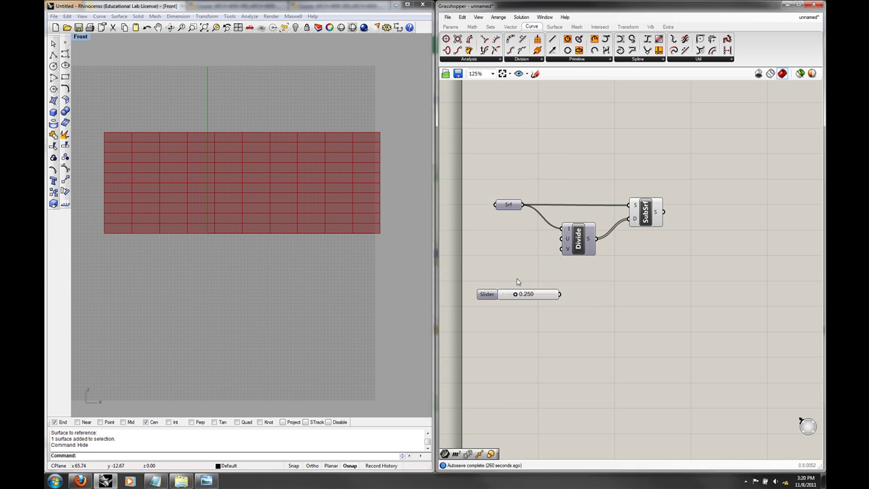
# - Configure the number slider to natural-number rounding with a maximum of 30
pyautogui.rightClick(526, 291)
pyautogui.click(562, 345)
pyautogui.doubleClick(595, 363)
pyautogui.write('30')
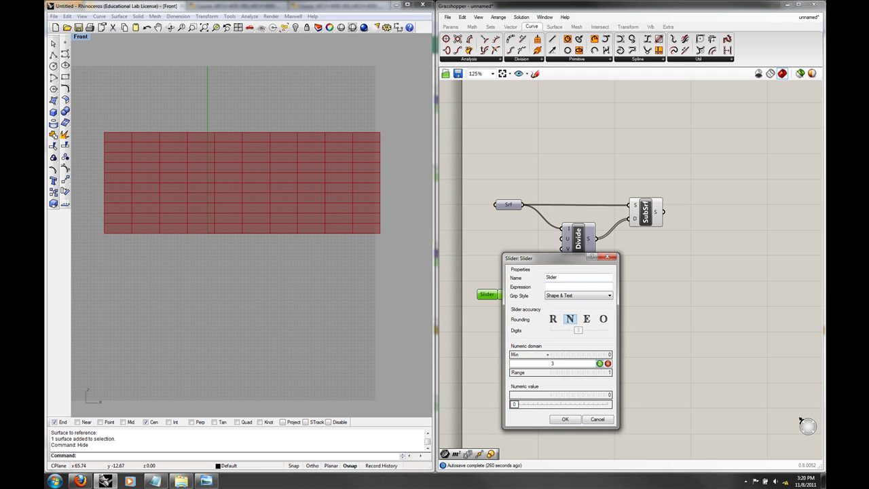
pyautogui.click(600, 365)
pyautogui.click(578, 418)
# - Connect the slider to Divide Domain²'s U input and a second one to V, setting U to 30 and V to 17
pyautogui.moveTo(536, 298); pyautogui.dragTo(562, 239)
pyautogui.click(548, 271)
pyautogui.moveTo(543, 268); pyautogui.dragTo(562, 249)
pyautogui.moveTo(485, 252); pyautogui.dragTo(545, 257)
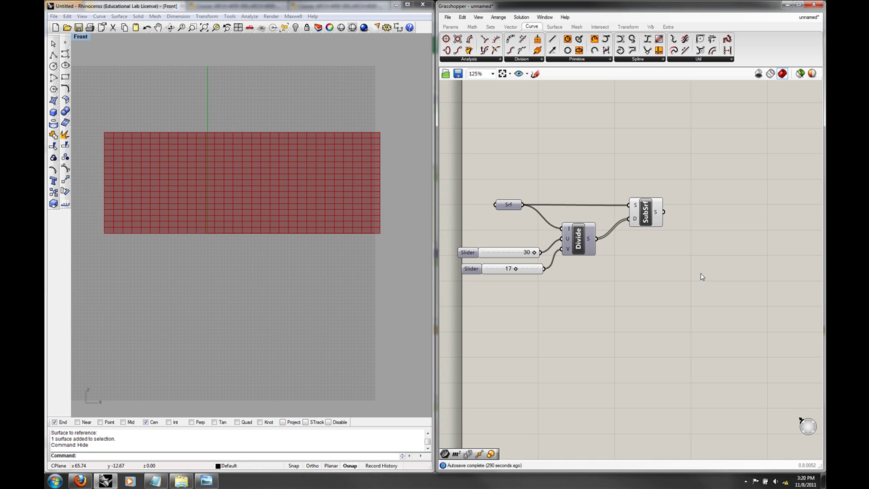
# - Select all the components in the definition and turn off their preview
pyautogui.moveTo(684, 317); pyautogui.dragTo(648, 302)
pyautogui.moveTo(695, 344); pyautogui.dragTo(533, 188)
pyautogui.click(605, 171)
pyautogui.moveTo(687, 285); pyautogui.dragTo(529, 157)
pyautogui.middleClick(572, 164)
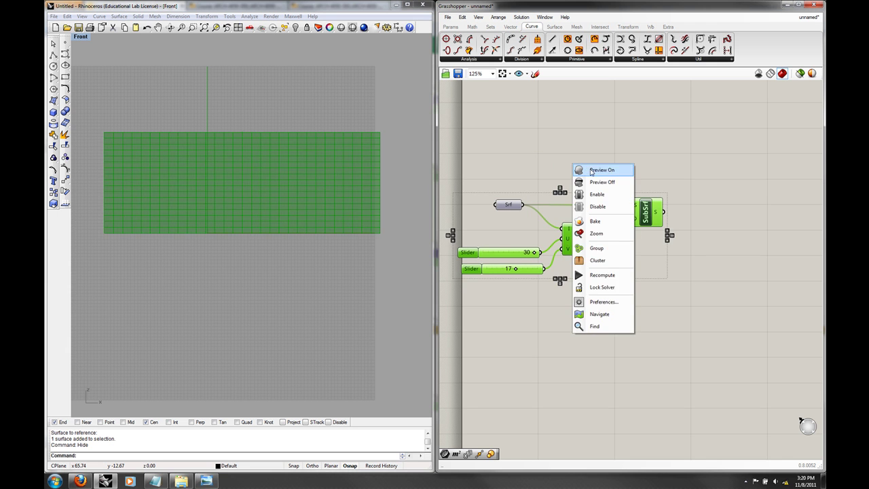
pyautogui.click(600, 180)
# - Add a Divide Surface component, feed the Surface parameter into its S input, and turn on the Surface parameter's preview
pyautogui.click(598, 178)
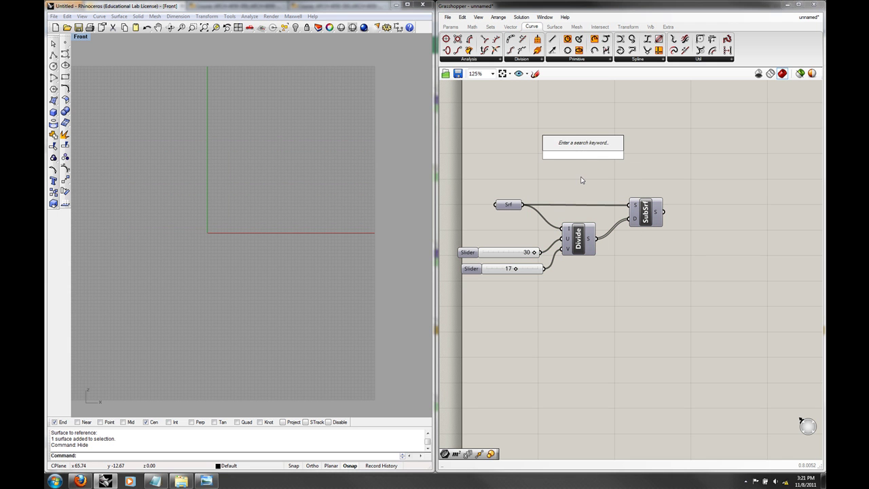
pyautogui.write('div')
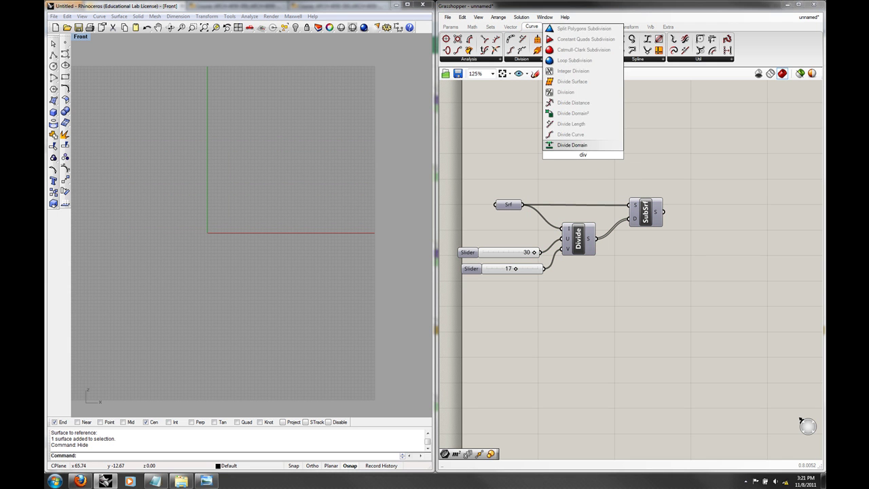
pyautogui.click(572, 82)
pyautogui.moveTo(525, 205); pyautogui.dragTo(561, 148)
pyautogui.rightClick(505, 209)
pyautogui.click(523, 224)
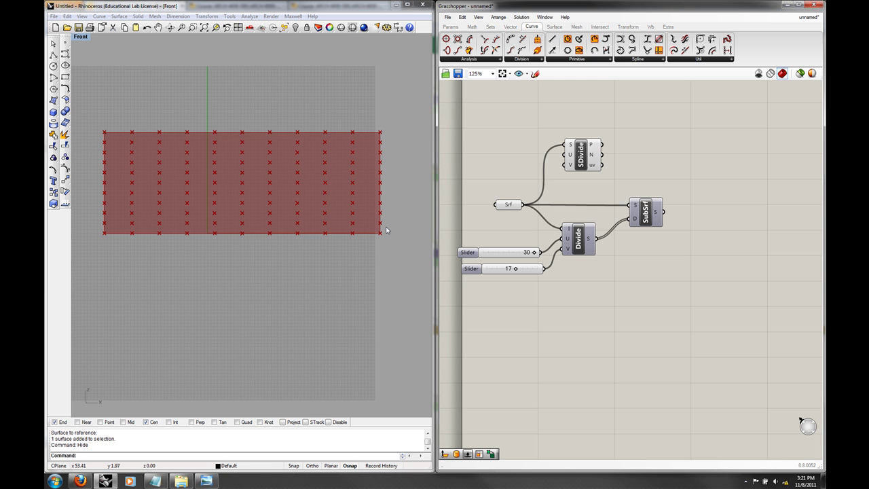
# - Turn the preview of the Isotrim component back on
pyautogui.click(578, 245)
pyautogui.click(645, 212)
pyautogui.rightClick(645, 210)
pyautogui.click(663, 225)
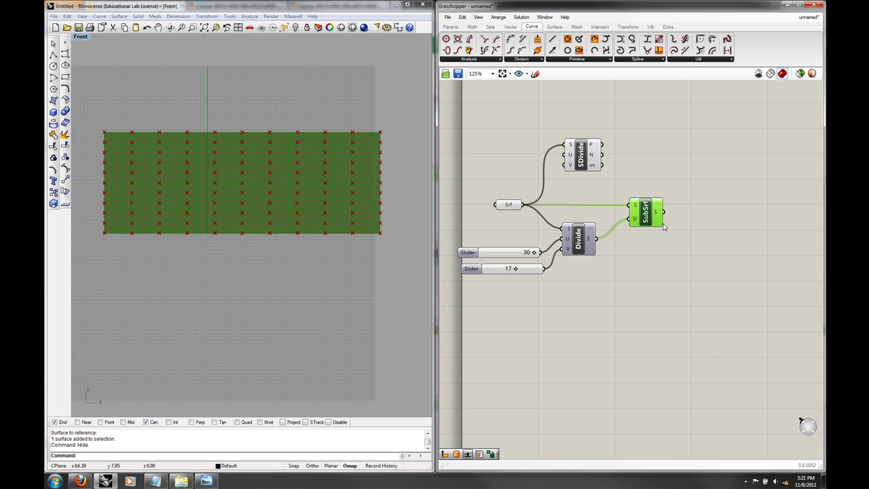
# - Delete the Divide Surface component and turn off the preview of the Surface parameter
pyautogui.click(588, 155)
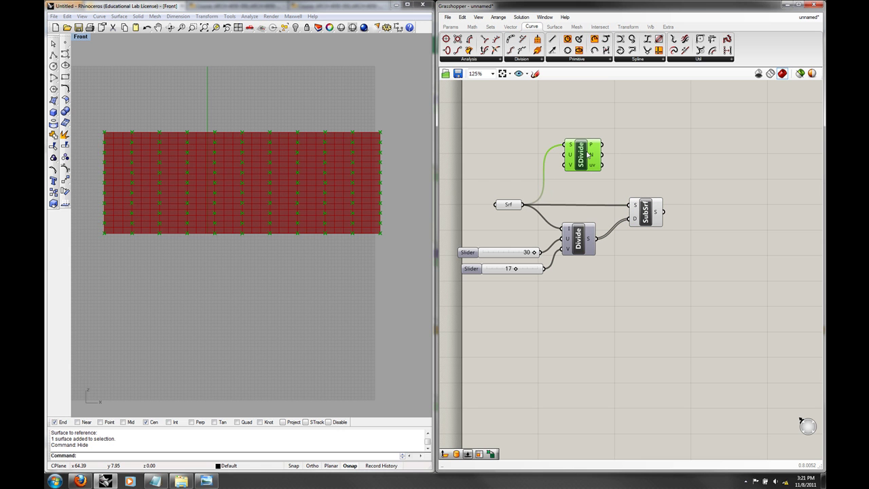
pyautogui.press('Delete')
pyautogui.click(512, 203)
pyautogui.rightClick(509, 202)
pyautogui.click(535, 220)
# - Add an Area component and connect the Isotrim output to its G input
pyautogui.moveTo(711, 225); pyautogui.dragTo(660, 224, button='right')
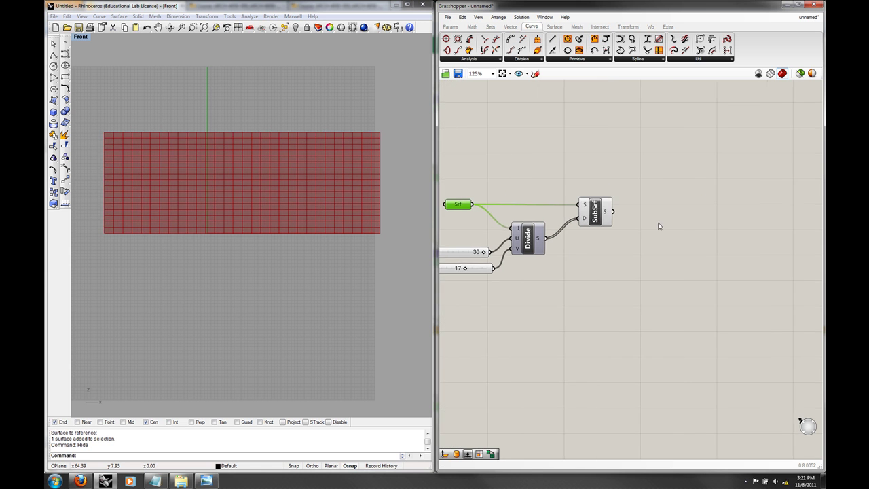
pyautogui.doubleClick(660, 224)
pyautogui.write('area')
pyautogui.press('Return')
pyautogui.moveTo(618, 216); pyautogui.dragTo(642, 222)
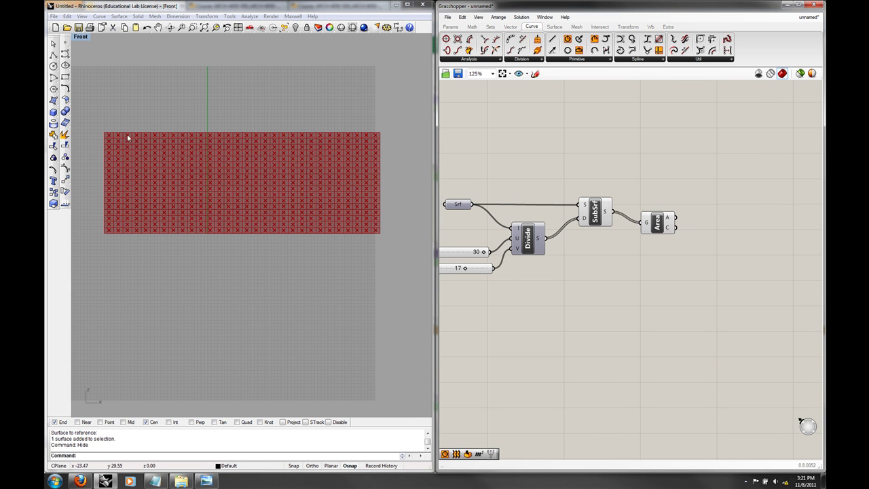
# - Examine the centroid points of the panels up close in the Rhino viewport
pyautogui.scroll(4, 106, 234)
pyautogui.click(109, 235)
pyautogui.scroll(10, 109, 235)
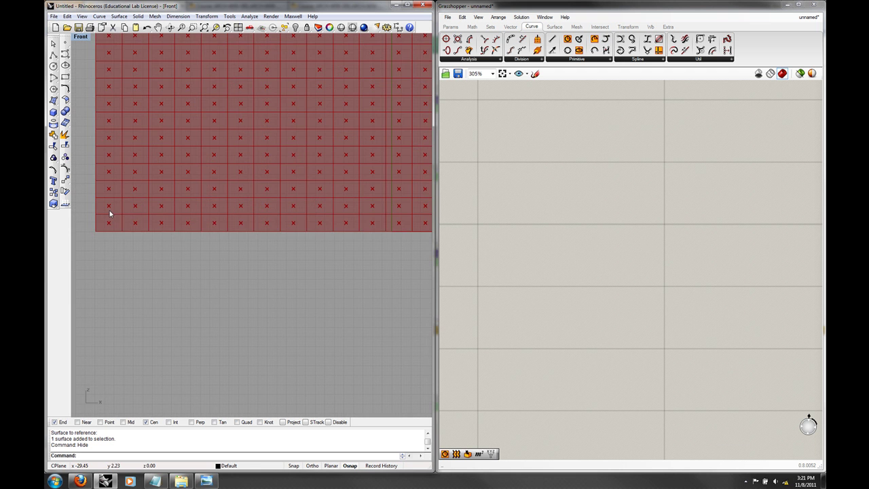
pyautogui.scroll(-5, 191, 294)
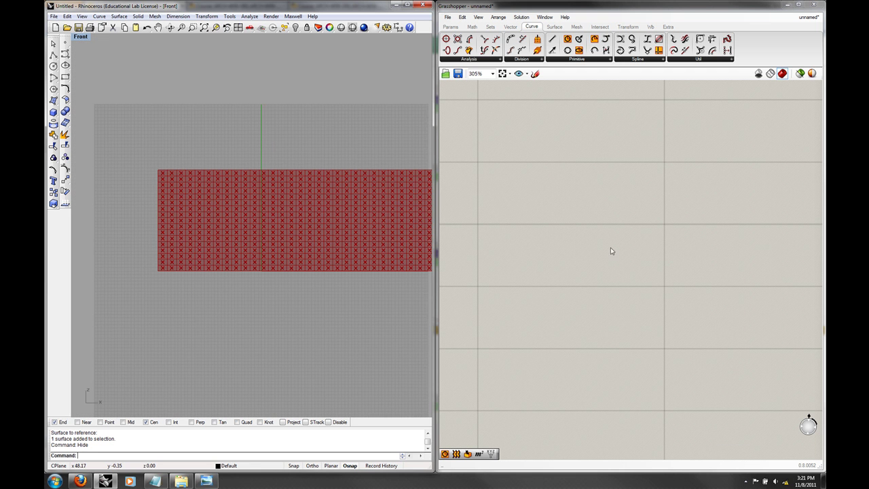
pyautogui.scroll(-4, 591, 243)
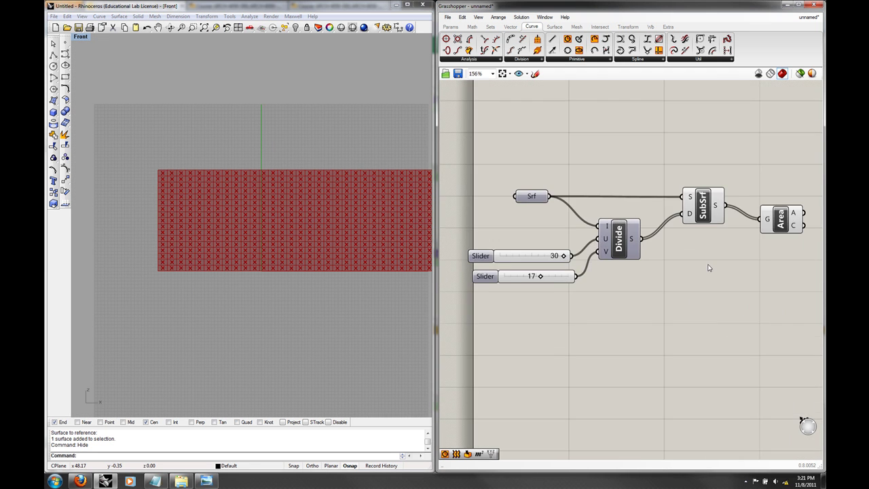
pyautogui.moveTo(696, 270); pyautogui.dragTo(676, 271, button='right')
pyautogui.click(761, 220)
pyautogui.click(734, 309)
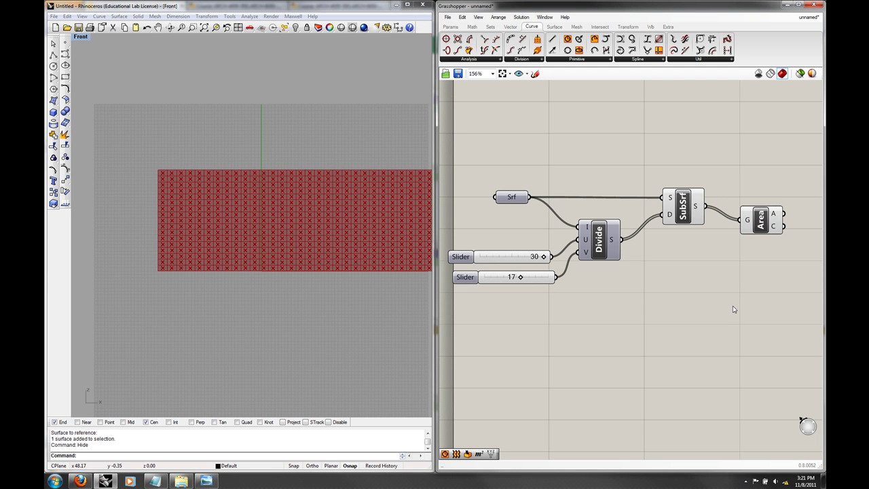
# - Add a Circle component beside the Area component and connect the area centroids to its P input
pyautogui.moveTo(733, 301); pyautogui.dragTo(727, 306, button='right')
pyautogui.doubleClick(728, 304)
pyautogui.write('cir')
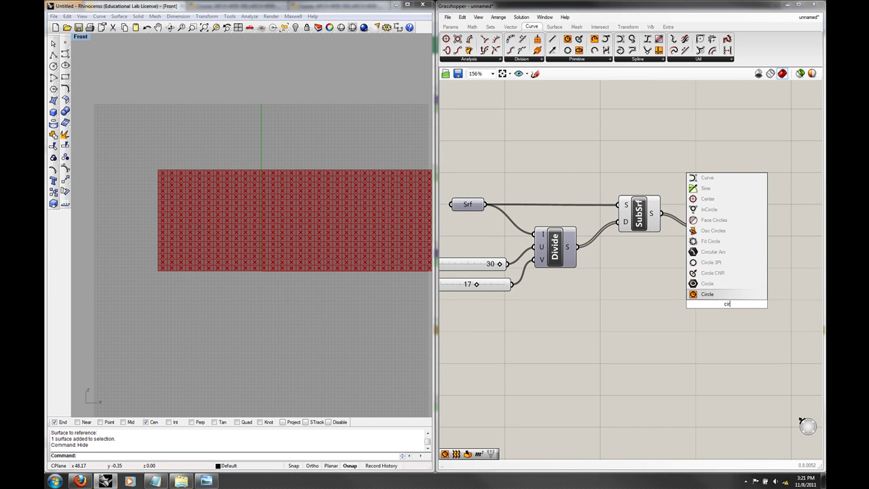
pyautogui.press('Return')
pyautogui.moveTo(726, 304); pyautogui.dragTo(778, 267)
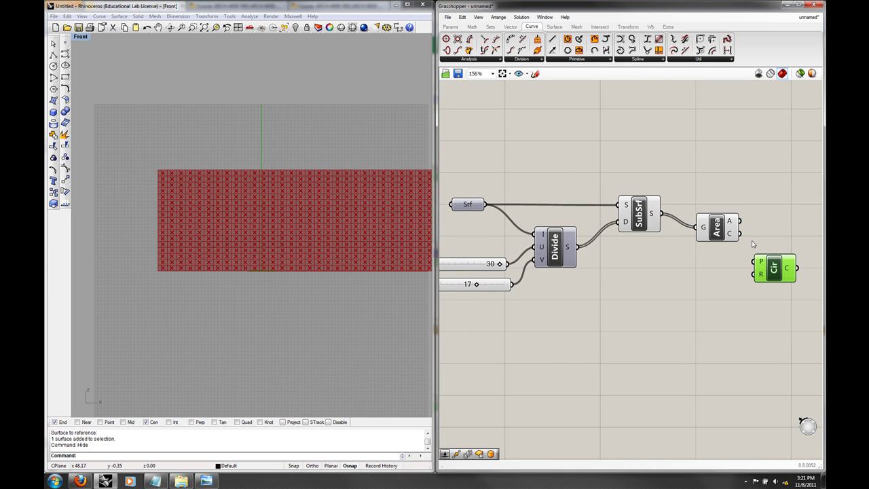
pyautogui.moveTo(732, 235); pyautogui.dragTo(753, 271)
# - Set the Rhino viewport to Perspective and examine how the circles are oriented relative to the surface
pyautogui.click(80, 38)
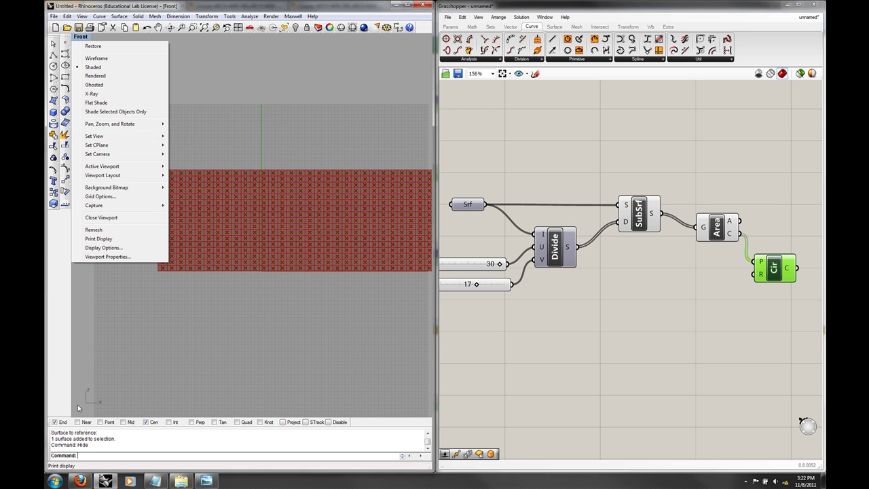
pyautogui.moveTo(136, 137)
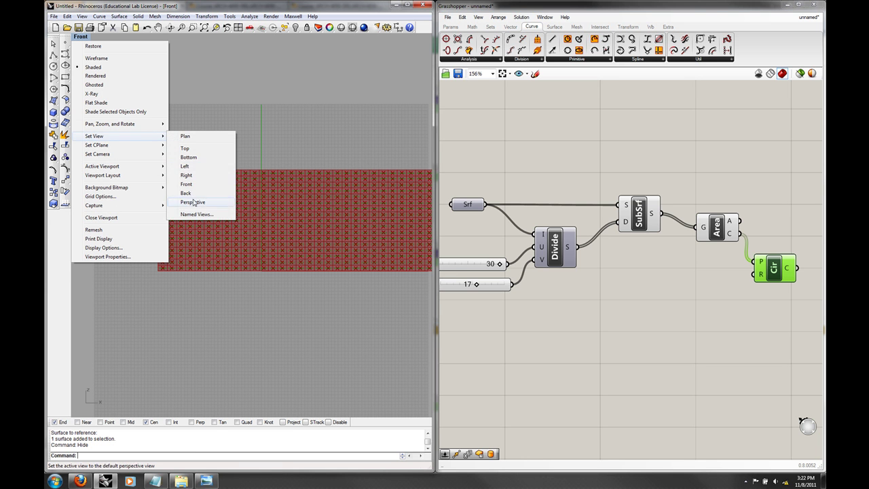
pyautogui.click(193, 202)
pyautogui.moveTo(264, 225); pyautogui.dragTo(309, 195, button='right')
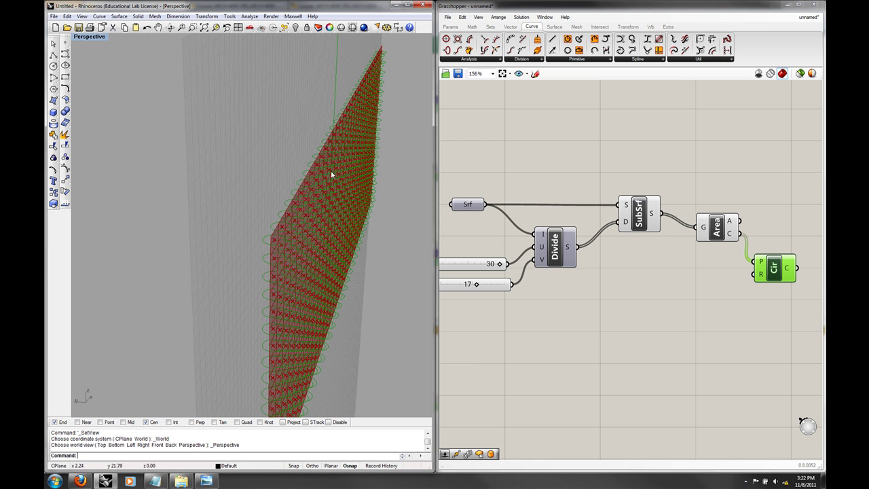
# - Add an XZ Plane component between Area and Circle and connect the area centroids to its O input
pyautogui.doubleClick(664, 302)
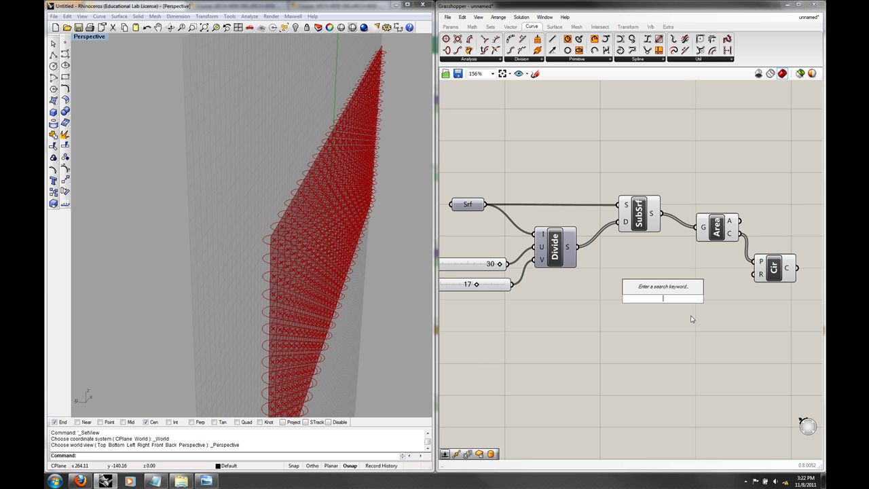
pyautogui.write('xz')
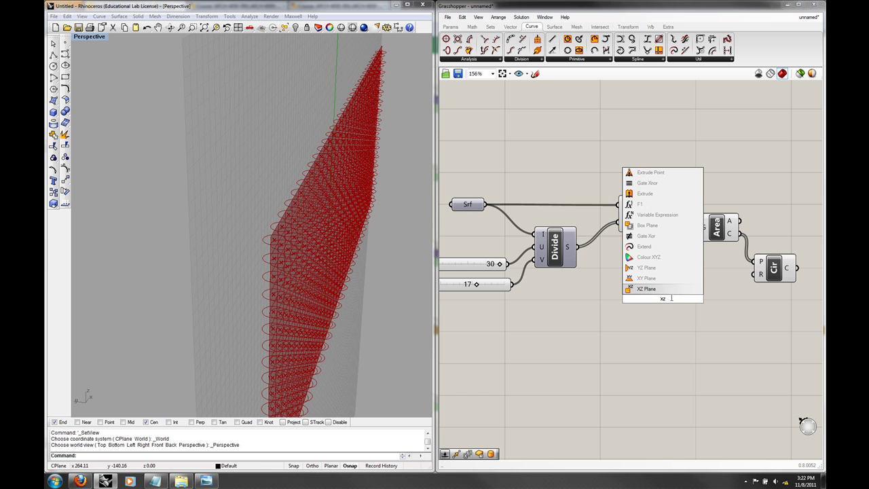
pyautogui.press('Return')
pyautogui.moveTo(720, 303); pyautogui.dragTo(668, 308, button='right')
pyautogui.moveTo(725, 274); pyautogui.dragTo(775, 274)
pyautogui.moveTo(668, 235); pyautogui.dragTo(647, 237)
pyautogui.moveTo(611, 306); pyautogui.dragTo(700, 271)
pyautogui.moveTo(665, 242); pyautogui.dragTo(681, 267)
pyautogui.moveTo(391, 263); pyautogui.dragTo(350, 258, button='right')
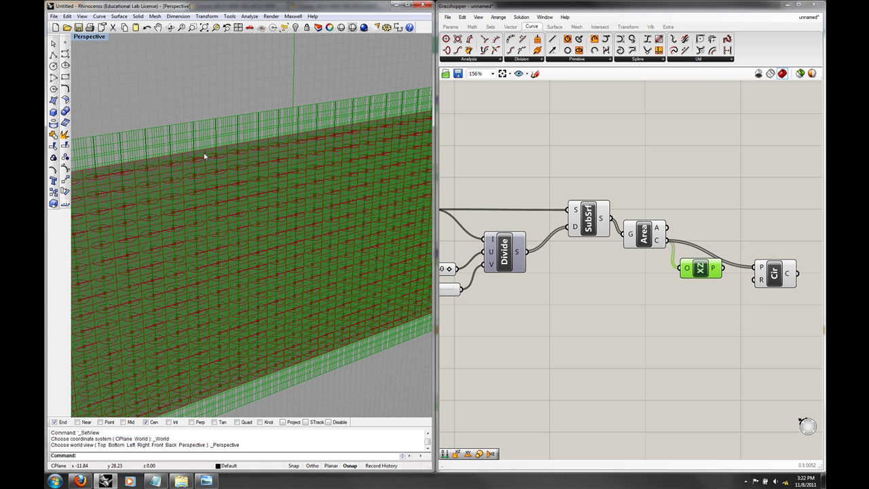
# - Replace the Circle's P input with the XZ Plane output and turn off the XZ Plane preview
pyautogui.moveTo(723, 268); pyautogui.dragTo(758, 270)
pyautogui.rightClick(716, 273)
pyautogui.click(727, 283)
pyautogui.scroll(-4, 297, 235)
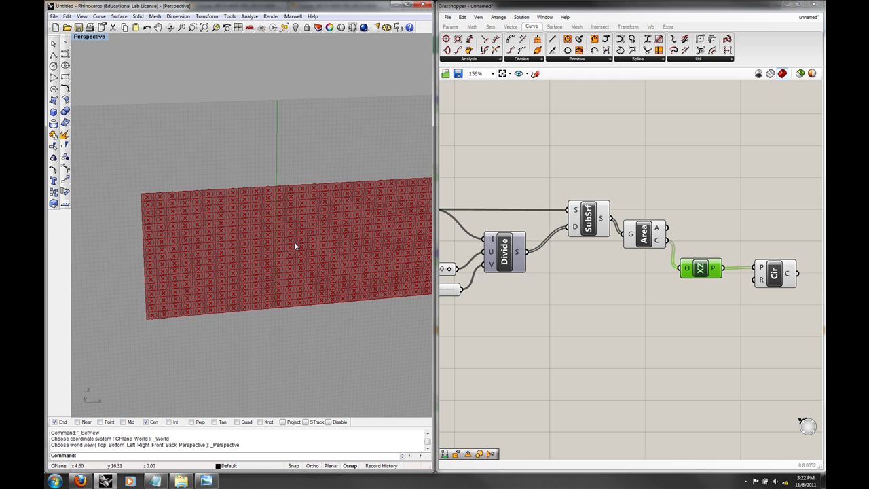
pyautogui.moveTo(298, 252); pyautogui.dragTo(334, 252, button='right')
# - Reposition the XZ Plane and Circle components on the canvas and inspect the reoriented circles
pyautogui.moveTo(704, 270); pyautogui.dragTo(687, 287)
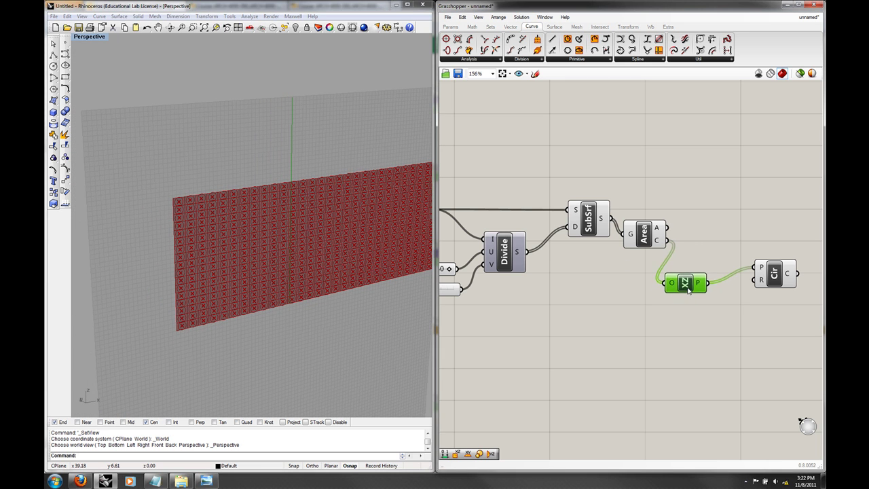
pyautogui.click(653, 239)
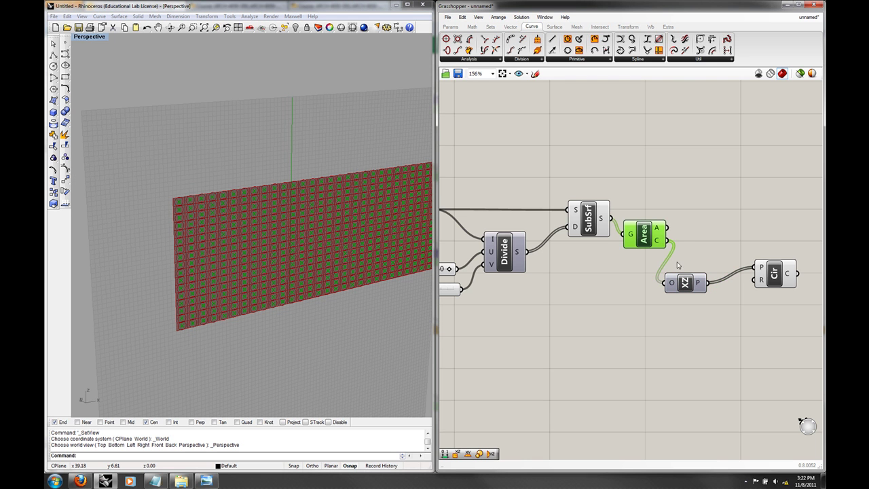
pyautogui.click(685, 237)
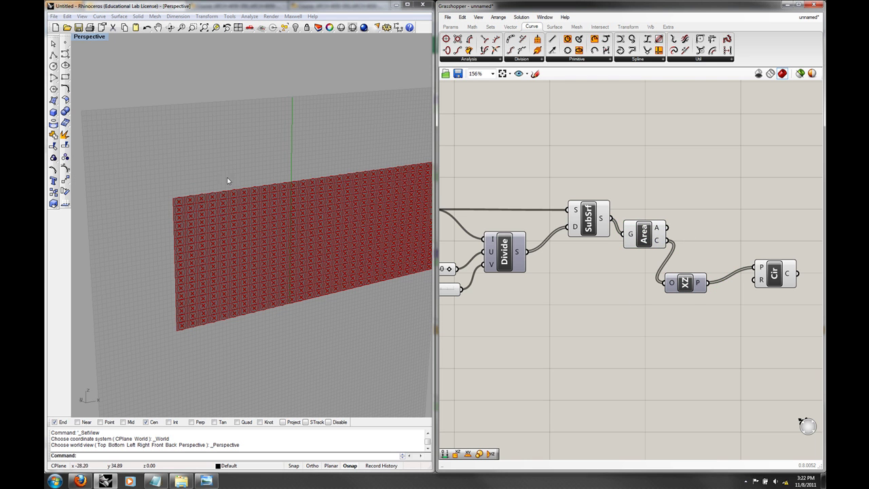
pyautogui.moveTo(645, 241); pyautogui.dragTo(651, 241)
pyautogui.moveTo(359, 297)
pyautogui.mouseDown(button='right')
pyautogui.moveTo(394, 291)
pyautogui.moveTo(368, 287)
pyautogui.mouseUp(button='right')
pyautogui.click(640, 310)
pyautogui.moveTo(724, 315); pyautogui.dragTo(588, 320, button='right')
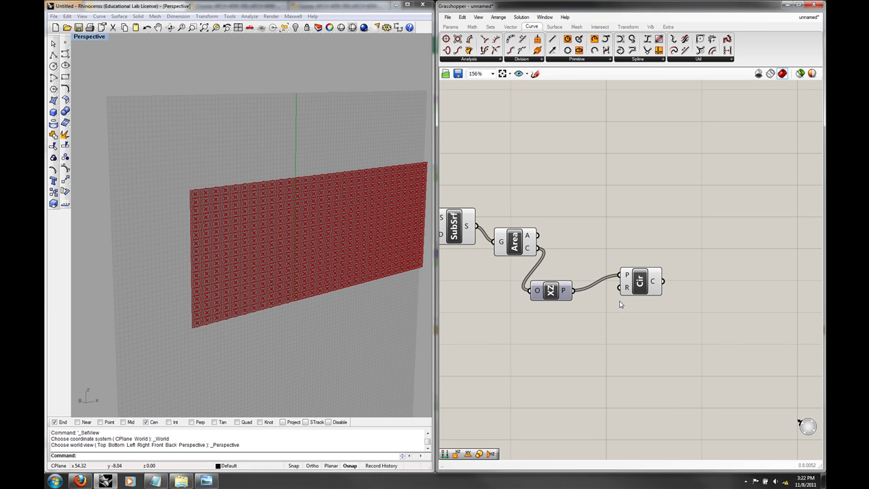
pyautogui.moveTo(639, 289); pyautogui.dragTo(649, 288)
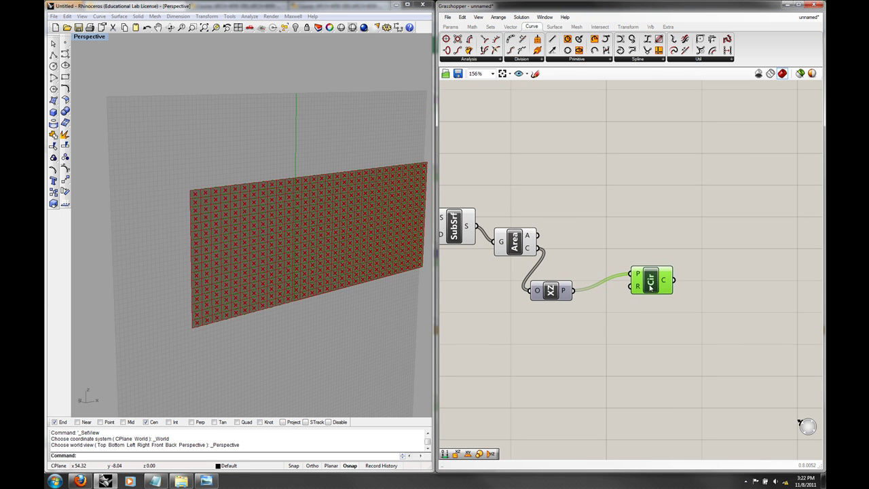
pyautogui.click(617, 315)
# - Add a number slider below the XZ Plane component and connect it to the Circle's R input
pyautogui.doubleClick(591, 337)
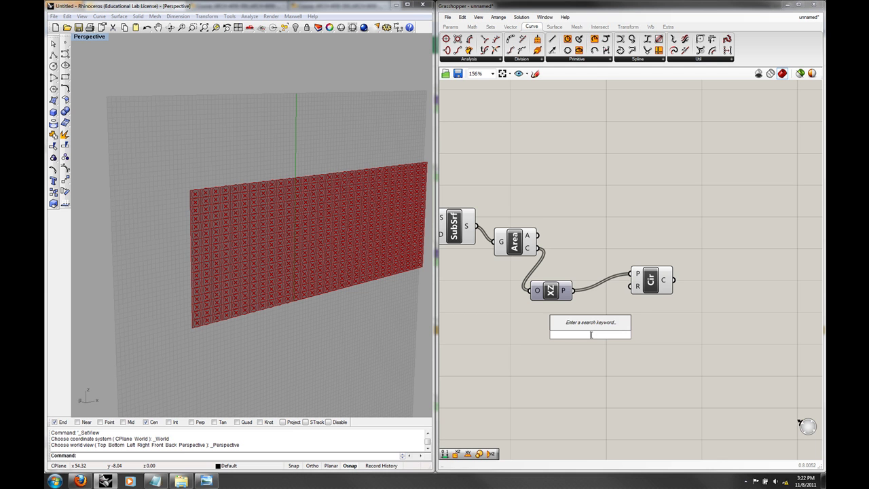
pyautogui.write('num')
pyautogui.click(578, 314)
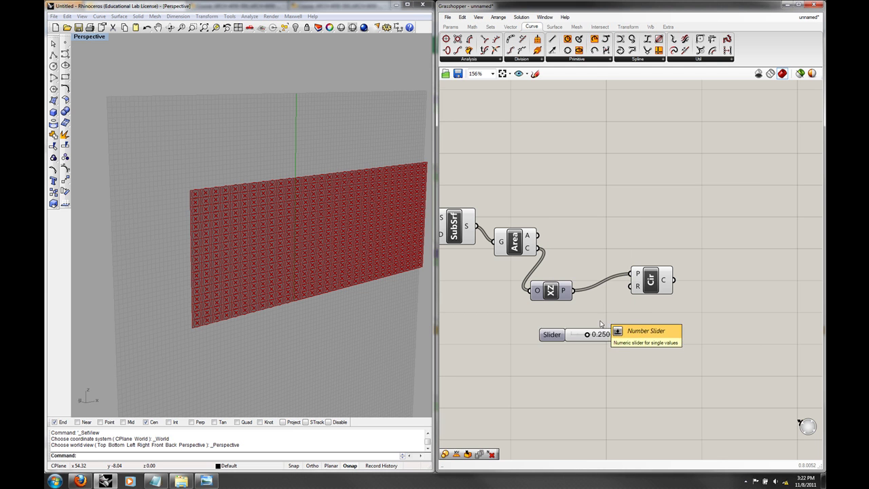
pyautogui.click(630, 296)
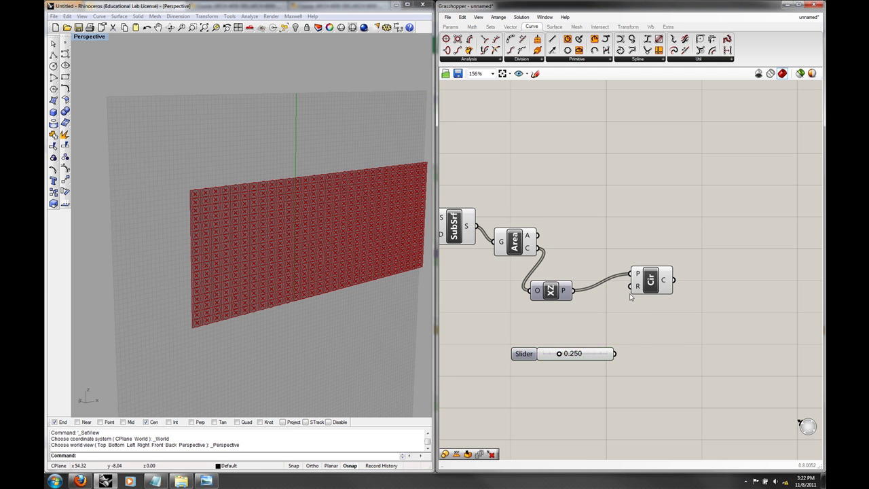
pyautogui.moveTo(614, 353); pyautogui.dragTo(630, 285)
# - Set the Rhino viewport back to the Front view
pyautogui.click(318, 352)
pyautogui.write('F')
pyautogui.press('Return')
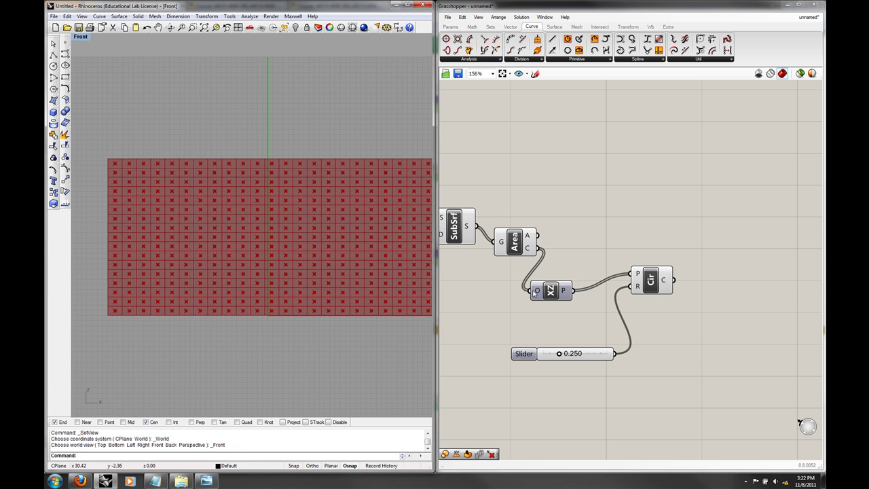
# - Turn off the preview of the Area component
pyautogui.click(521, 249)
pyautogui.rightClick(521, 245)
pyautogui.click(543, 262)
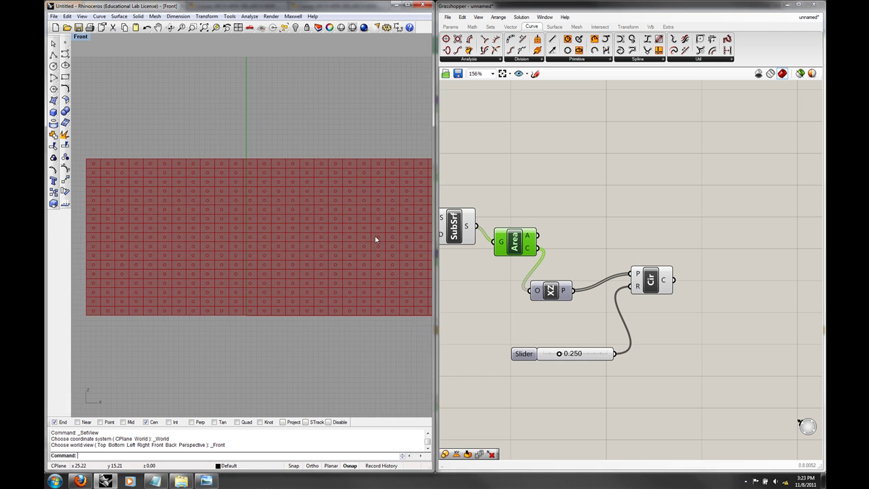
# - Set the circle radius slider to 0.442 and view the whole grid of circles
pyautogui.moveTo(559, 353)
pyautogui.mouseDown()
pyautogui.moveTo(579, 354)
pyautogui.moveTo(571, 354)
pyautogui.mouseUp()
pyautogui.scroll(-2, 307, 249)
pyautogui.moveTo(351, 248); pyautogui.dragTo(326, 241, button='right')
pyautogui.scroll(-1, 327, 241)
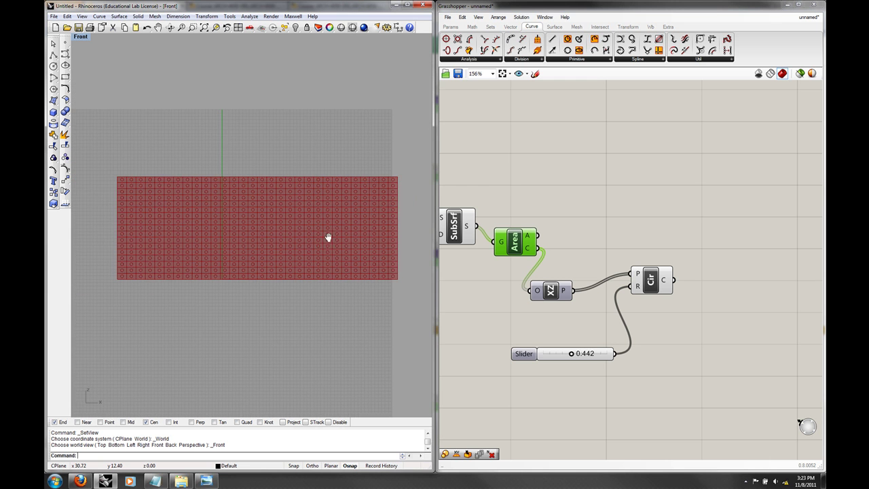
# - Add a Cull Nth component fed by the Circle's output and turn off the Circle component's preview
pyautogui.doubleClick(704, 309)
pyautogui.write('cu')
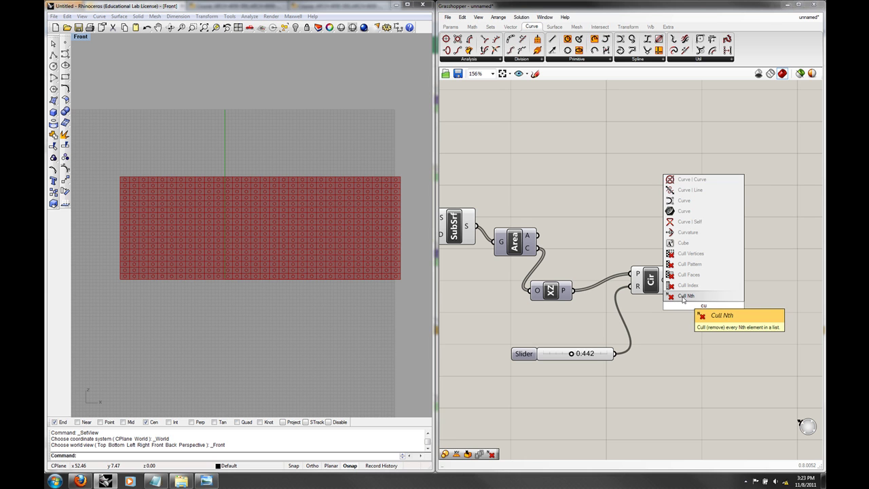
pyautogui.click(683, 296)
pyautogui.moveTo(687, 299)
pyautogui.mouseDown()
pyautogui.moveTo(720, 285)
pyautogui.moveTo(703, 285)
pyautogui.mouseUp()
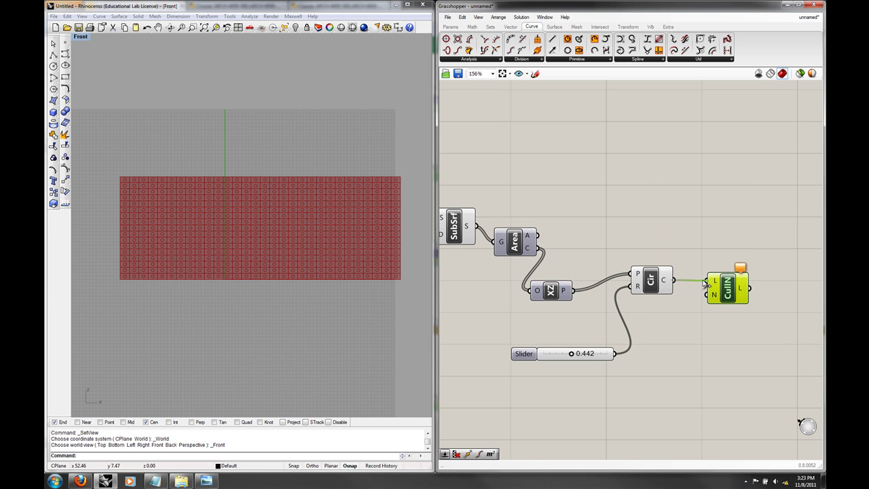
pyautogui.rightClick(664, 291)
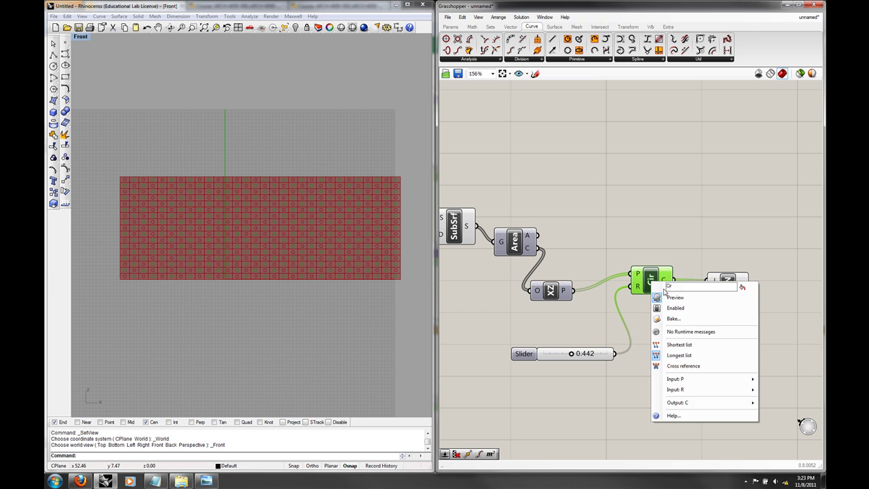
pyautogui.click(667, 296)
# - Duplicate the V-count slider and place the copy near the circle radius slider
pyautogui.moveTo(493, 277); pyautogui.dragTo(521, 270, button='right')
pyautogui.click(618, 346)
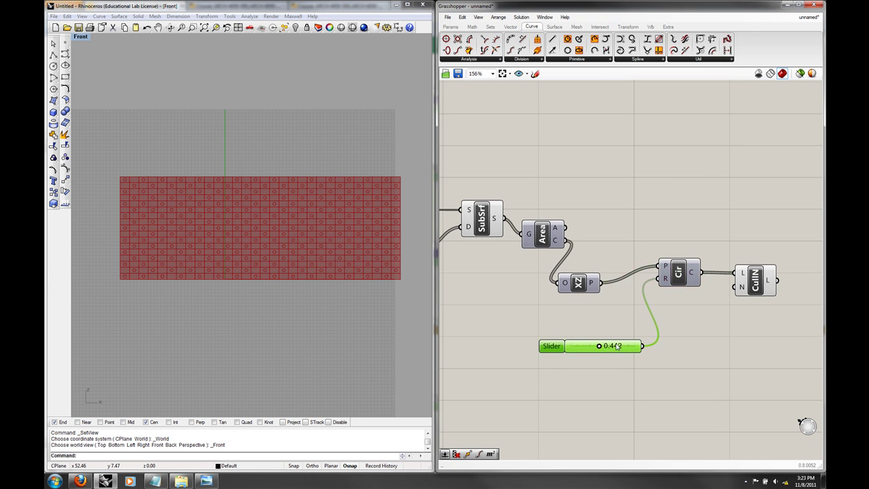
pyautogui.moveTo(617, 313); pyautogui.dragTo(727, 301, button='right')
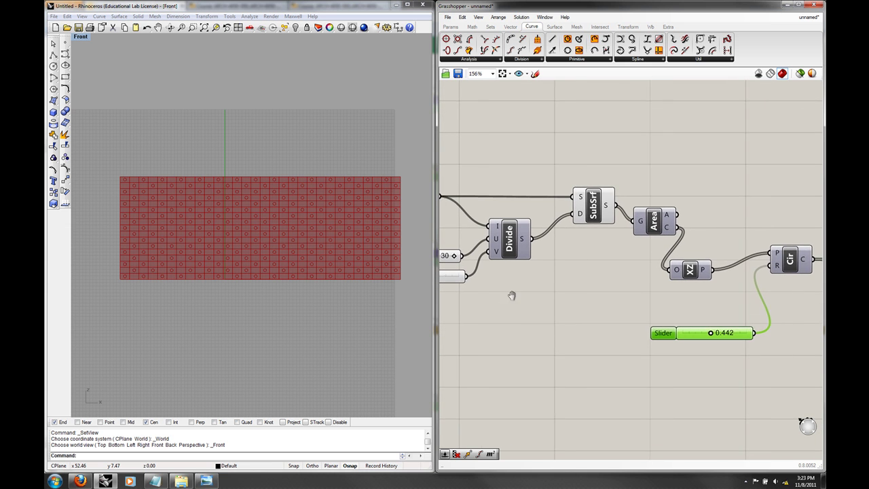
pyautogui.moveTo(503, 296); pyautogui.dragTo(528, 296, button='right')
pyautogui.click(473, 274)
pyautogui.moveTo(473, 277); pyautogui.dragTo(692, 386)
pyautogui.moveTo(815, 380); pyautogui.dragTo(536, 378, button='right')
pyautogui.moveTo(602, 344); pyautogui.dragTo(685, 319, button='right')
# - Connect the copied slider to Cull Nth's N input and set it to 5
pyautogui.moveTo(494, 354); pyautogui.dragTo(692, 241)
pyautogui.moveTo(569, 324); pyautogui.dragTo(543, 324)
pyautogui.scroll(4, 314, 298)
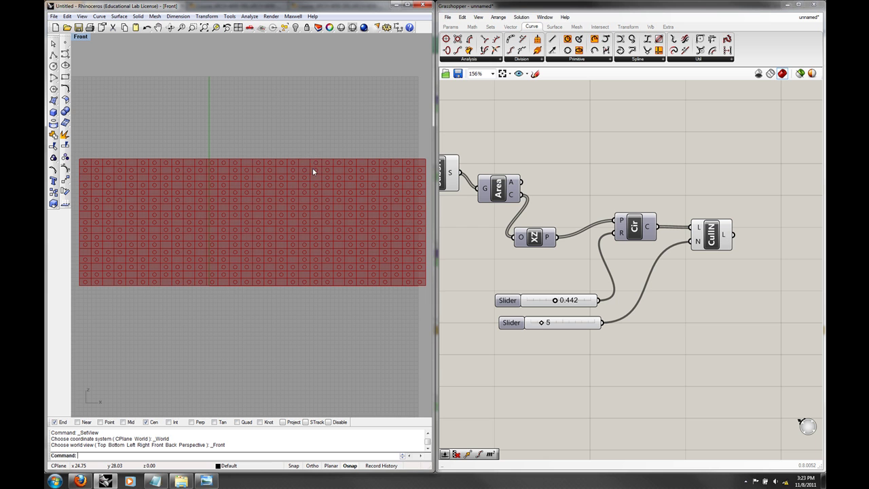
pyautogui.moveTo(315, 228); pyautogui.dragTo(312, 224, button='right')
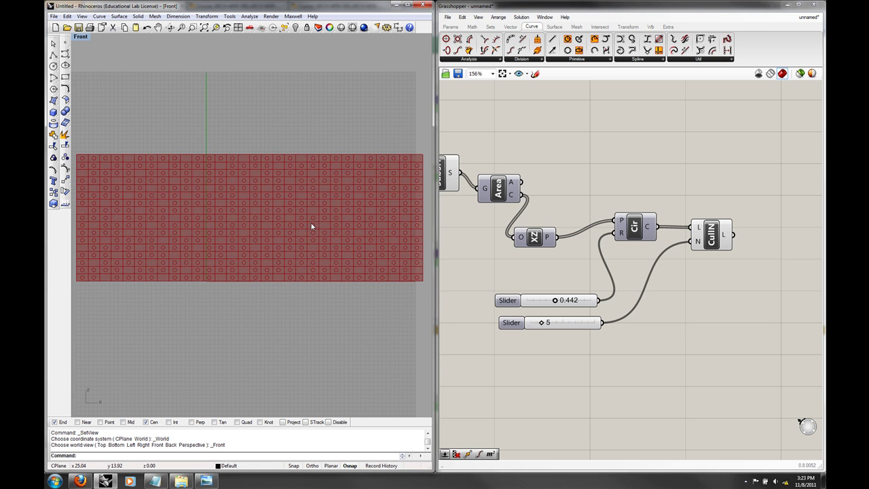
pyautogui.scroll(-1, 311, 226)
# - Highlight the culled circles and set the circle radius slider to 0.461
pyautogui.click(713, 233)
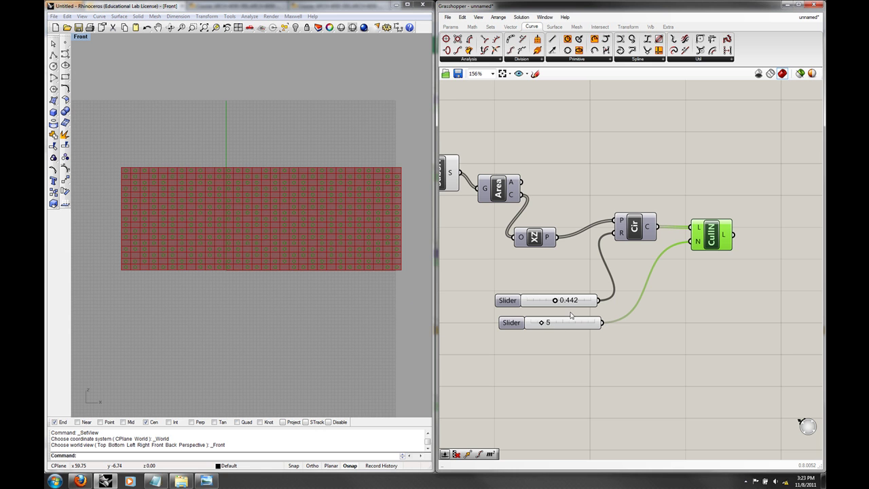
pyautogui.moveTo(555, 301)
pyautogui.mouseDown()
pyautogui.moveTo(545, 300)
pyautogui.moveTo(556, 301)
pyautogui.mouseUp()
pyautogui.click(666, 328)
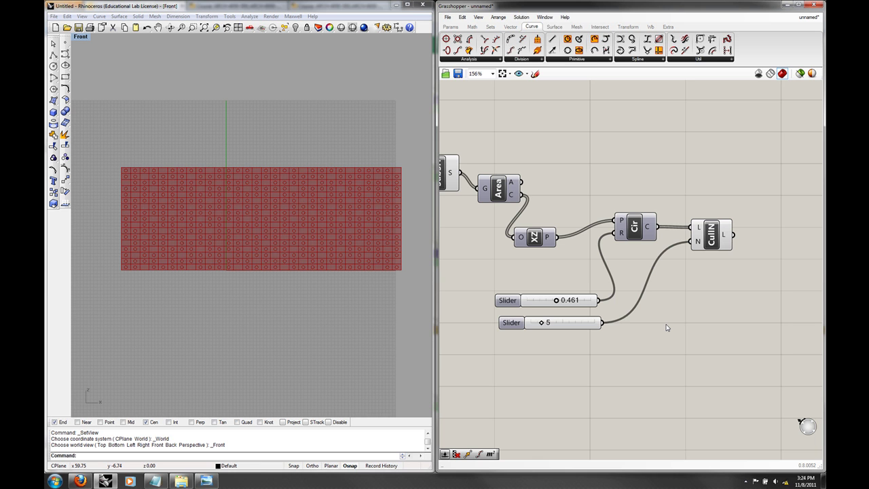
# - Delete the Cull Nth component, its frequency slider and the circle radius slider
pyautogui.click(710, 234)
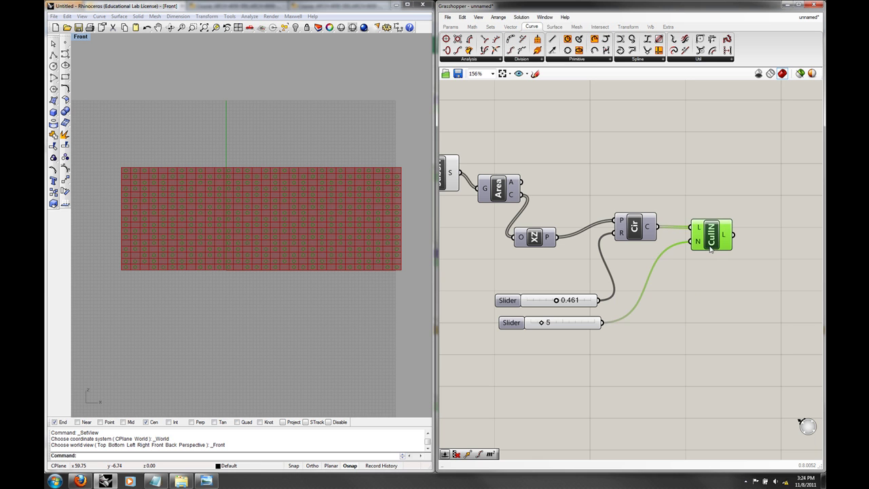
pyautogui.press('Delete')
pyautogui.moveTo(633, 342); pyautogui.dragTo(581, 319)
pyautogui.press('Delete')
pyautogui.click(586, 304)
pyautogui.press('Delete')
# - Add a Random component below the XZ Plane and connect its output to the Circle's R input
pyautogui.doubleClick(578, 332)
pyautogui.write('ran')
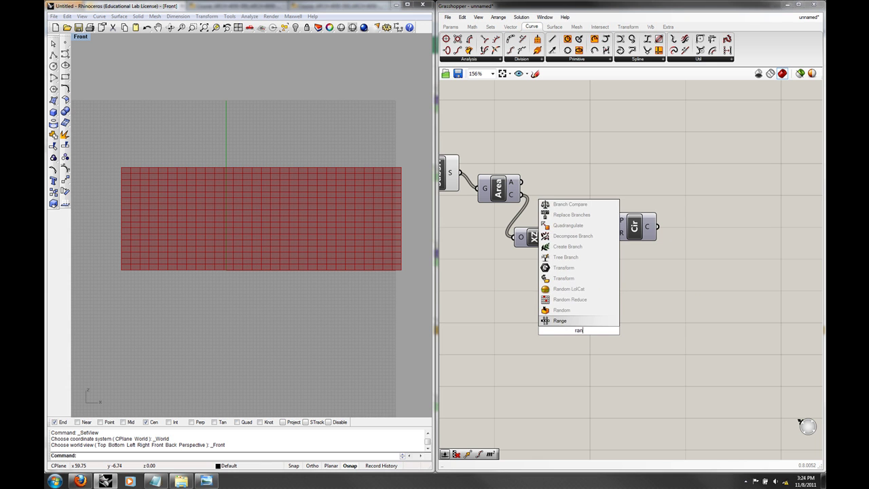
pyautogui.press('Return')
pyautogui.moveTo(576, 330); pyautogui.dragTo(619, 233)
pyautogui.moveTo(543, 290); pyautogui.dragTo(662, 303, button='right')
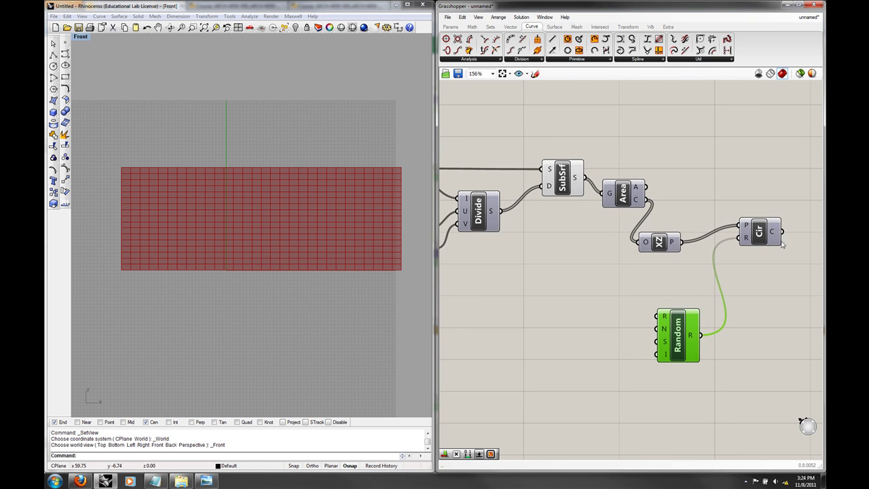
# - Add a Multiplication component below Divide and connect the U and V count sliders to its A and B inputs
pyautogui.moveTo(774, 235)
pyautogui.moveTo(471, 272); pyautogui.dragTo(580, 275, button='right')
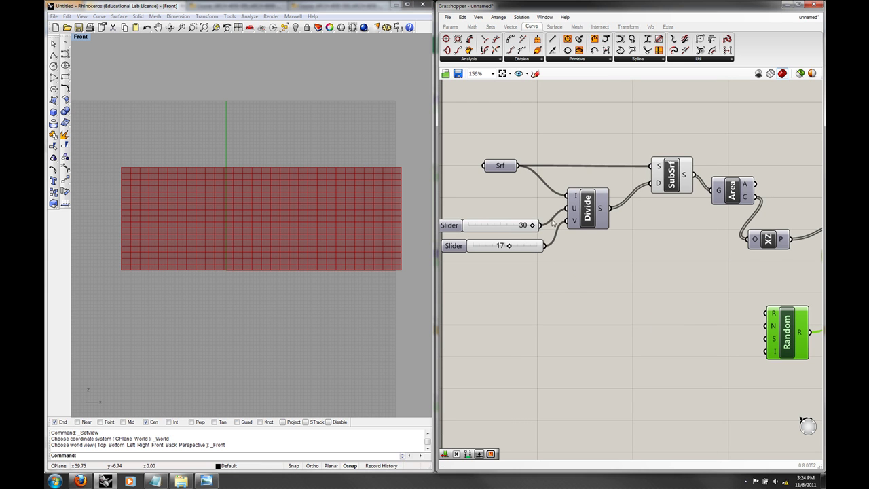
pyautogui.doubleClick(586, 272)
pyautogui.write('mult')
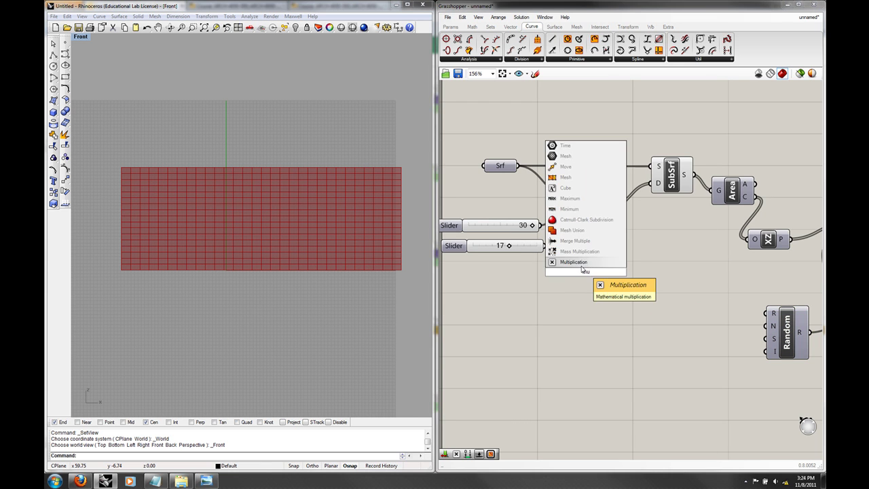
pyautogui.press('Return')
pyautogui.moveTo(588, 248); pyautogui.dragTo(614, 266)
pyautogui.moveTo(544, 245); pyautogui.dragTo(613, 278)
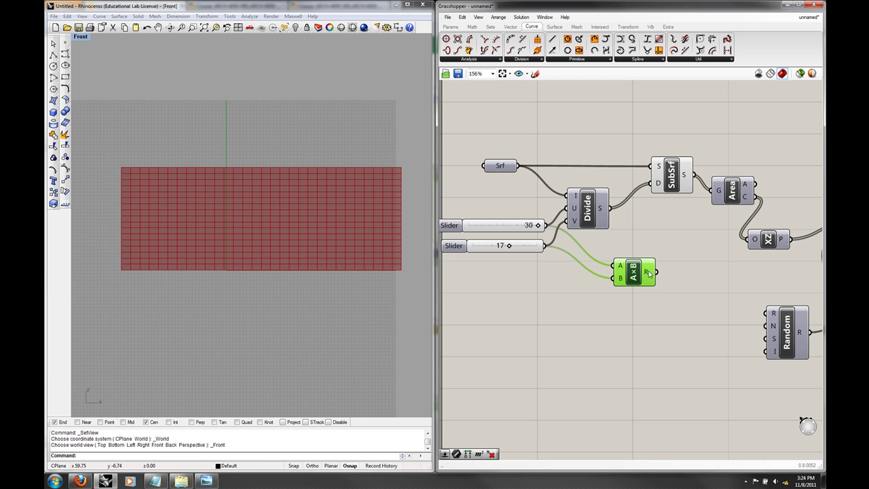
# - Connect the Multiplication result to the Random component's N input
pyautogui.moveTo(663, 276); pyautogui.dragTo(597, 272, button='right')
pyautogui.moveTo(592, 269); pyautogui.dragTo(701, 321)
pyautogui.click(724, 320)
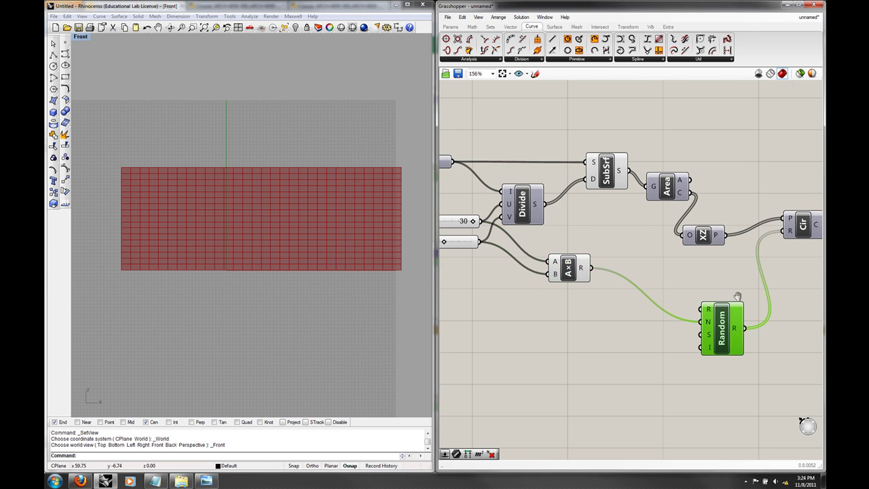
# - Turn the Circle component's preview back on
pyautogui.moveTo(781, 265); pyautogui.dragTo(715, 273, button='right')
pyautogui.click(735, 231)
pyautogui.rightClick(734, 236)
pyautogui.click(748, 257)
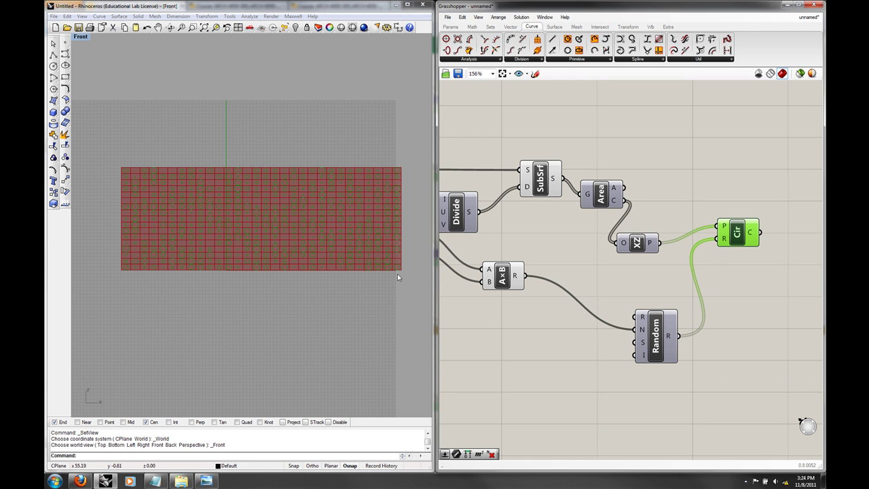
# - Set the upper limit of the Random component's R domain to 0.75 and view the circles up close
pyautogui.rightClick(643, 317)
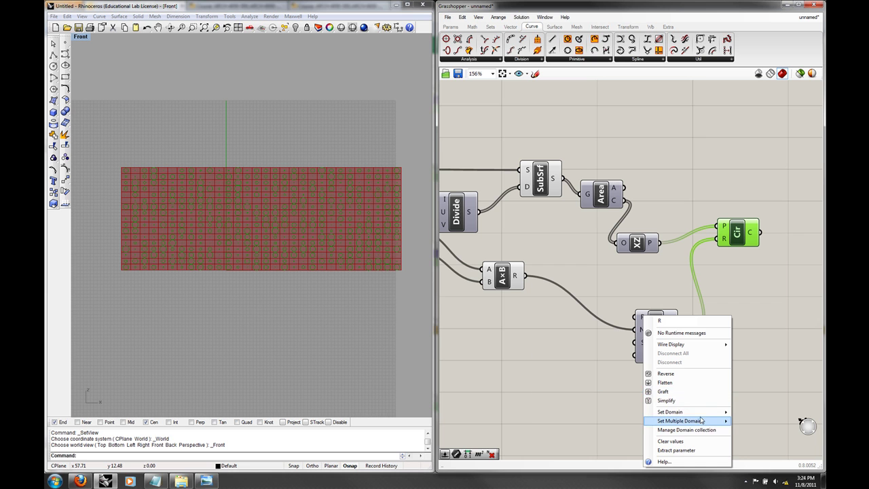
pyautogui.moveTo(685, 412)
pyautogui.click(587, 414)
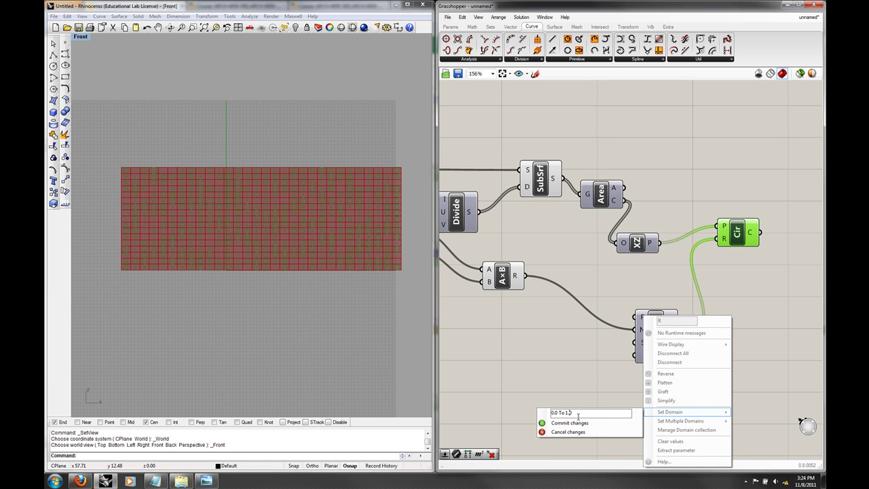
pyautogui.write('0.75')
pyautogui.click(561, 422)
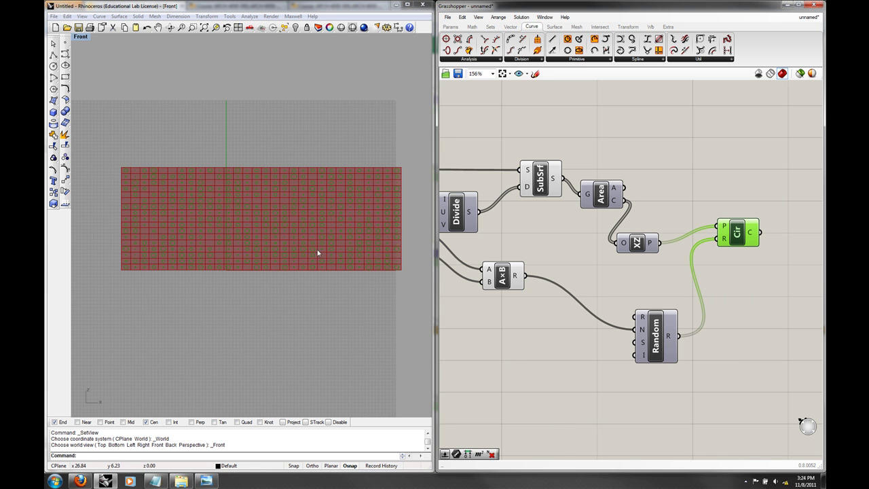
pyautogui.scroll(3, 288, 231)
# - Set the U division slider to 25 and the V division slider to 15
pyautogui.moveTo(443, 292); pyautogui.dragTo(577, 290, button='right')
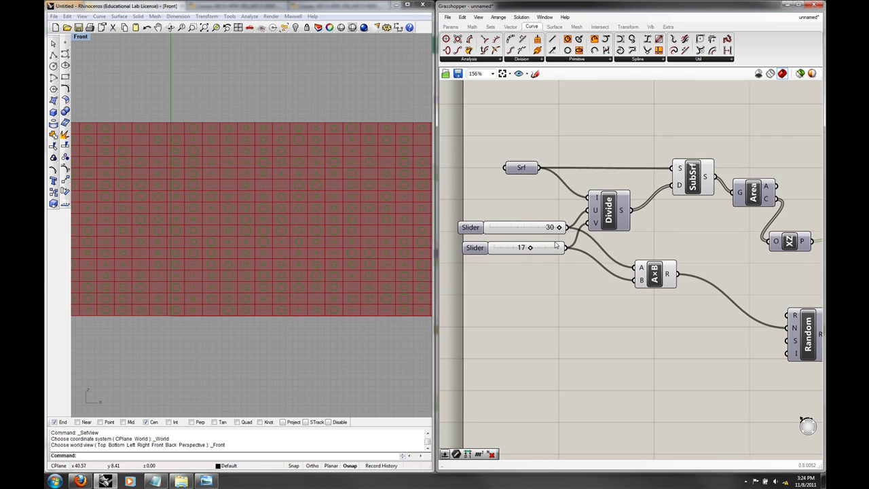
pyautogui.moveTo(559, 228); pyautogui.dragTo(529, 249)
pyautogui.scroll(-5, 333, 305)
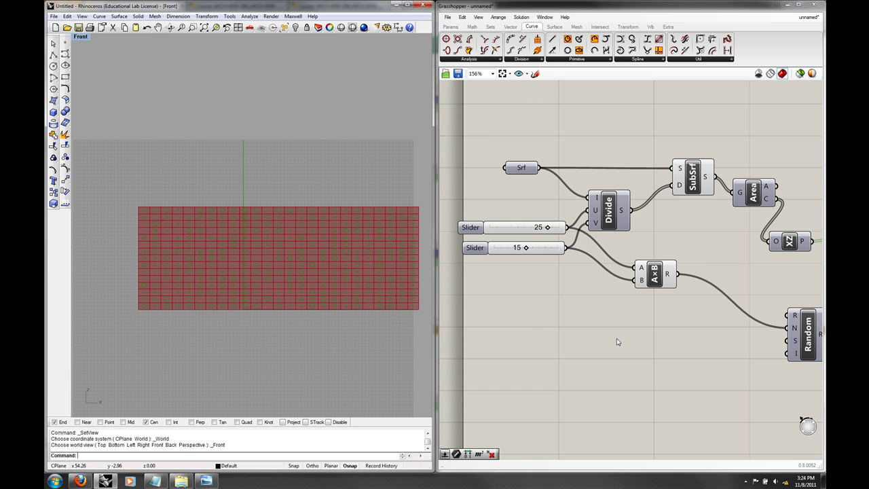
# - Select the Circle component and inspect the list of radii in its output
pyautogui.moveTo(692, 344); pyautogui.dragTo(644, 336, button='right')
pyautogui.moveTo(704, 352); pyautogui.dragTo(574, 338, button='right')
pyautogui.click(731, 219)
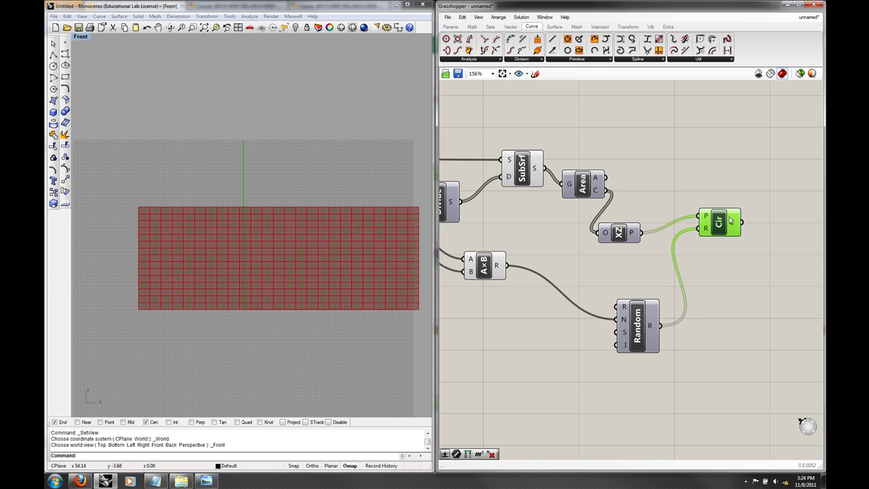
pyautogui.moveTo(730, 220)
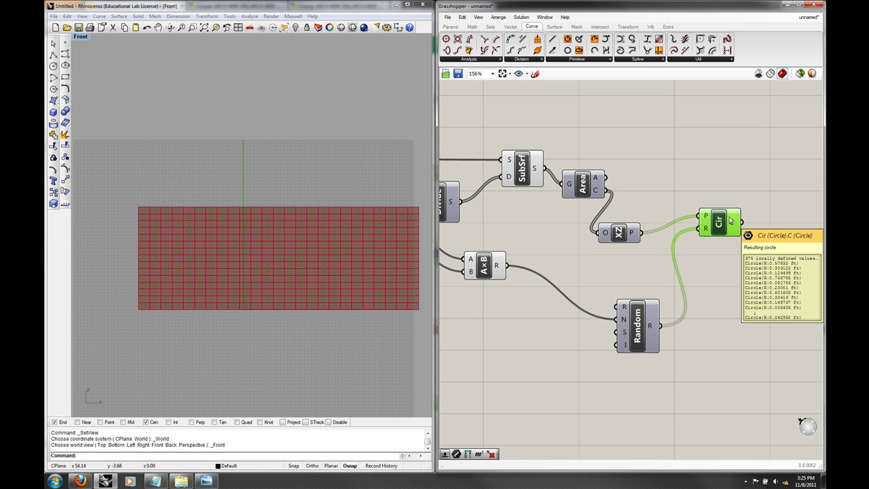
# - Delete the Random component and add a Range component in its place
pyautogui.moveTo(540, 361); pyautogui.dragTo(562, 358, button='right')
pyautogui.click(565, 358)
pyautogui.click(666, 341)
pyautogui.press('Delete')
pyautogui.doubleClick(645, 343)
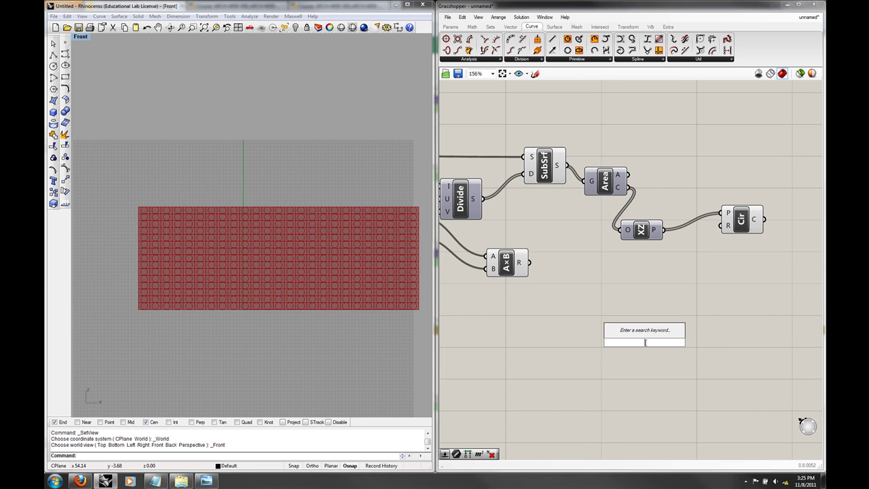
pyautogui.write('range')
pyautogui.click(619, 345)
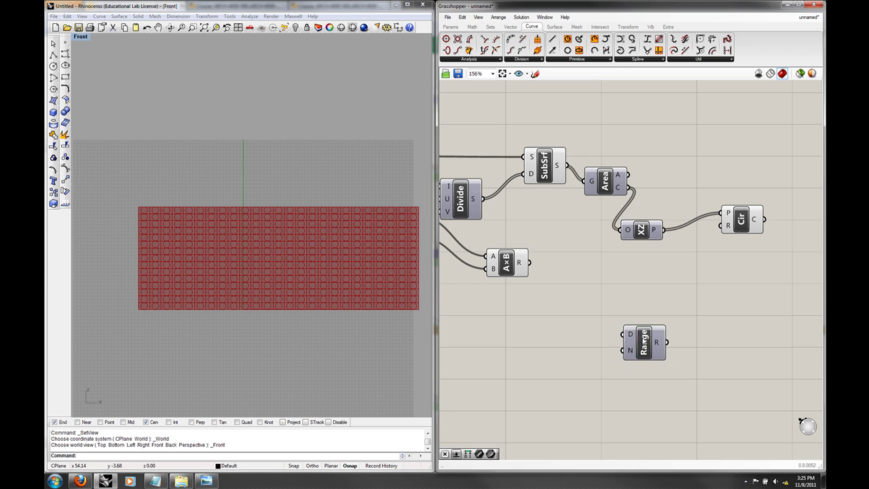
# - Set the Range component's D domain to start at 0.1 and reduce its upper limit below 1
pyautogui.rightClick(638, 321)
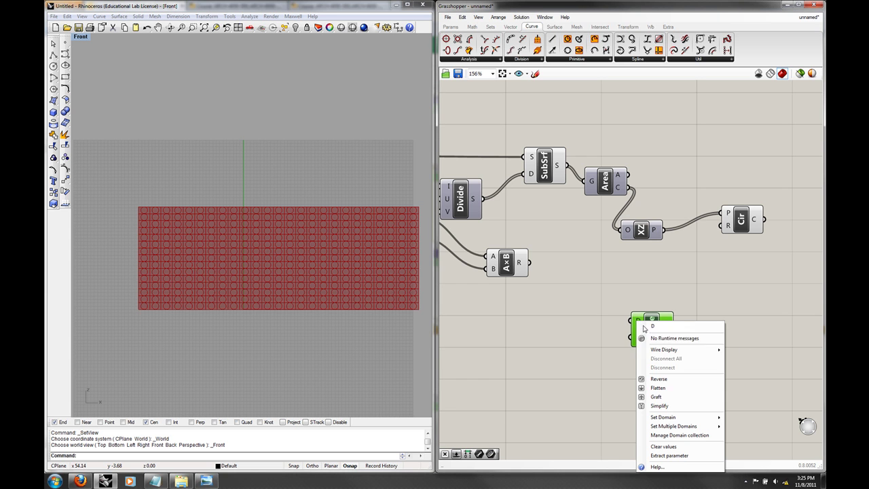
pyautogui.moveTo(672, 418)
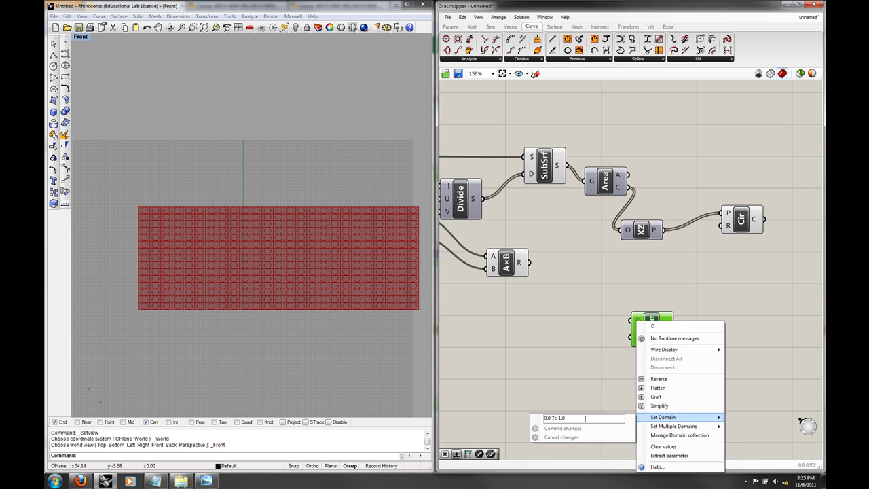
pyautogui.click(549, 418)
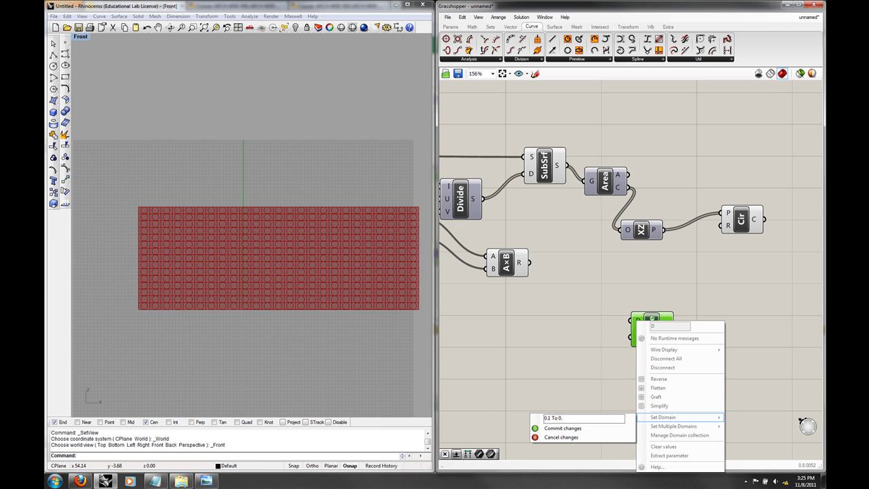
pyautogui.click(554, 429)
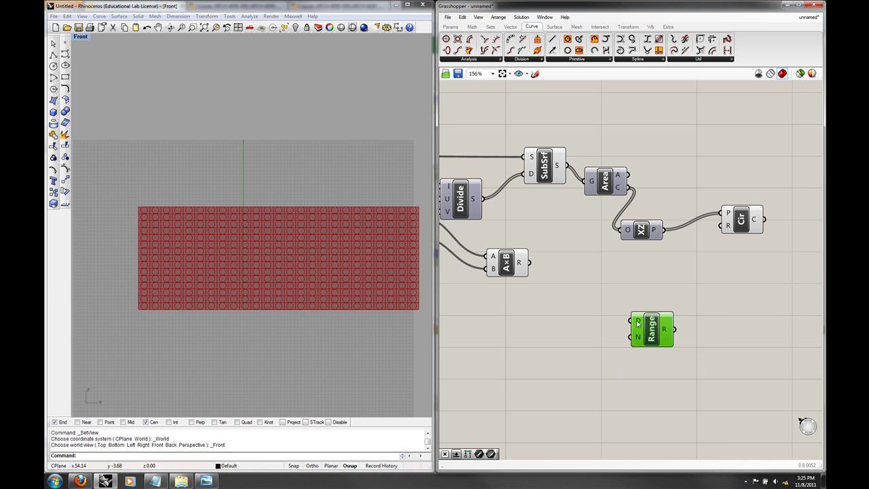
# - Connect the Multiplication result to Range's N input and Range's output to the Circle's R input, and view the graded circles
pyautogui.moveTo(529, 263); pyautogui.dragTo(723, 233)
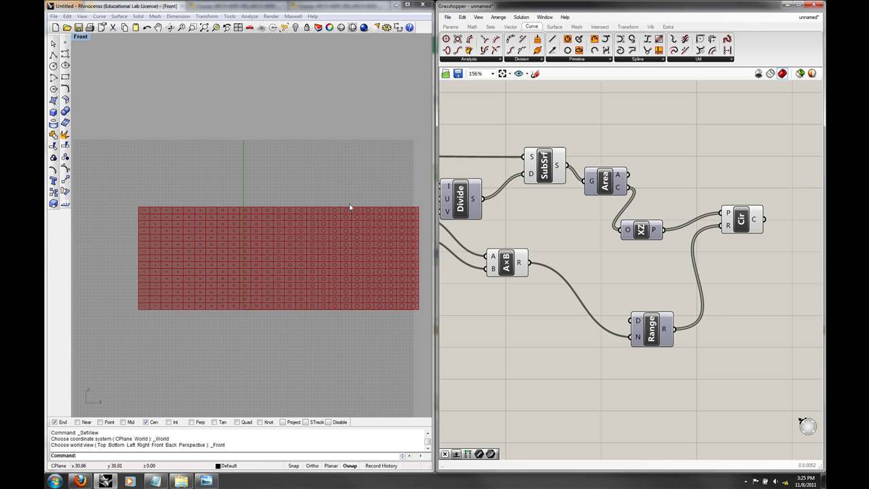
pyautogui.moveTo(326, 303); pyautogui.dragTo(313, 282, button='right')
pyautogui.click(741, 218)
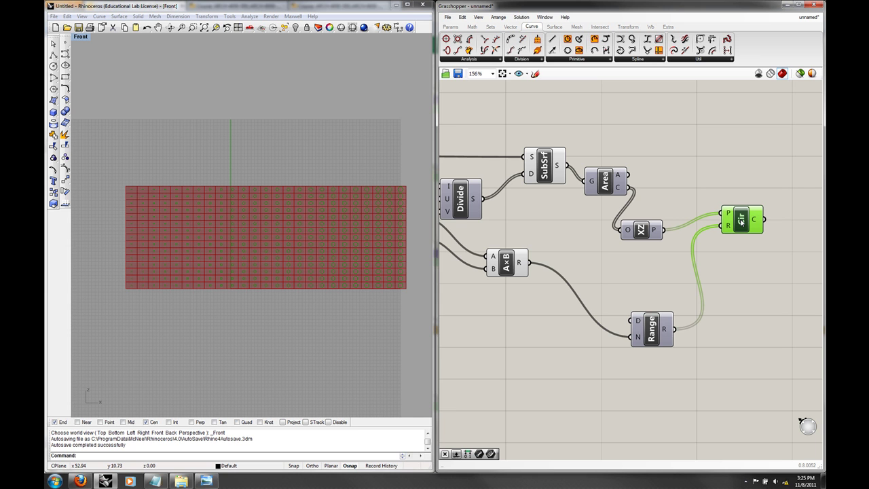
pyautogui.click(751, 291)
pyautogui.moveTo(750, 289); pyautogui.dragTo(718, 281, button='right')
pyautogui.scroll(2, 282, 302)
pyautogui.scroll(-1, 345, 366)
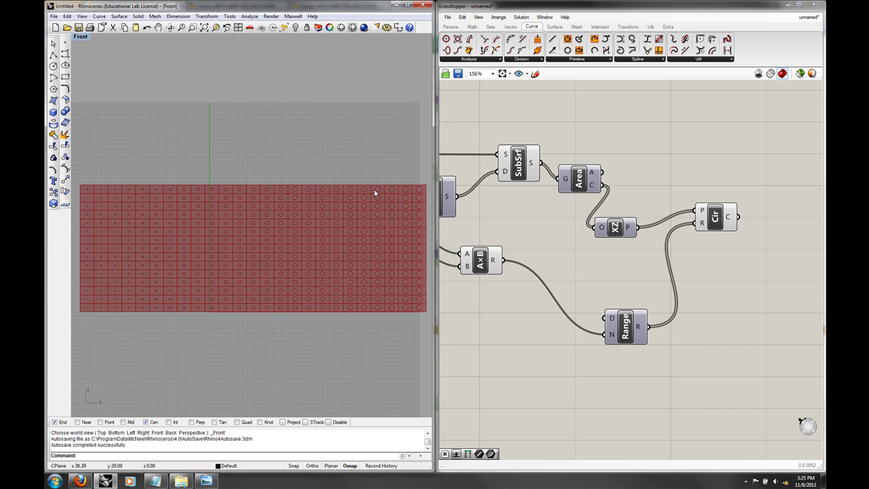
pyautogui.moveTo(353, 314); pyautogui.dragTo(353, 296, button='right')
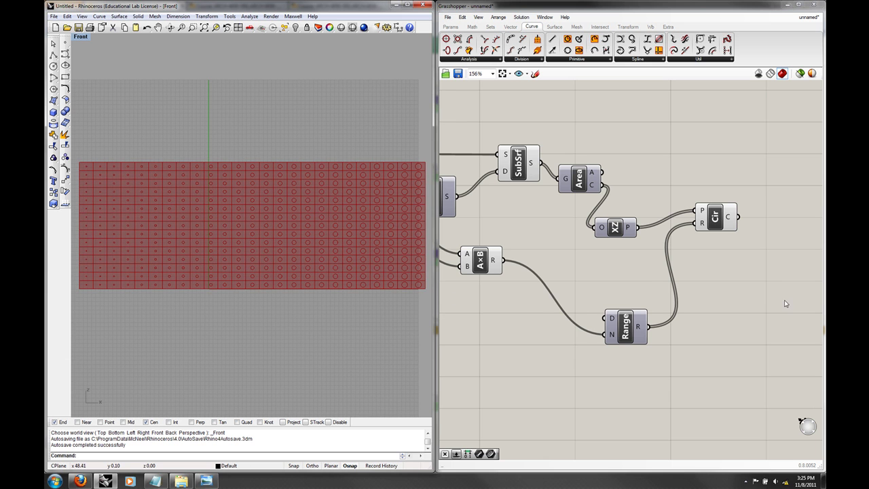
# - Add a Cull Pattern component after the Circle component and connect the Circle's C output to its L input
pyautogui.moveTo(785, 301); pyautogui.dragTo(735, 305, button='right')
pyautogui.doubleClick(735, 302)
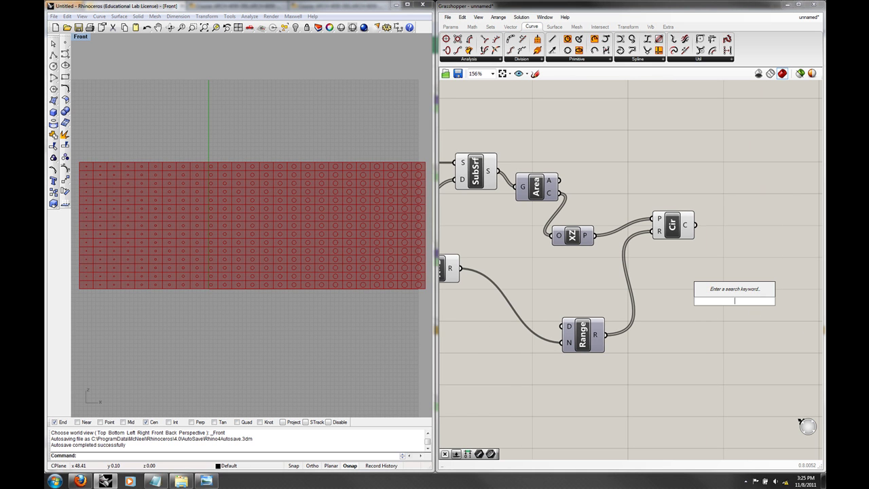
pyautogui.write('cul')
pyautogui.click(747, 261)
pyautogui.moveTo(733, 300); pyautogui.dragTo(726, 234)
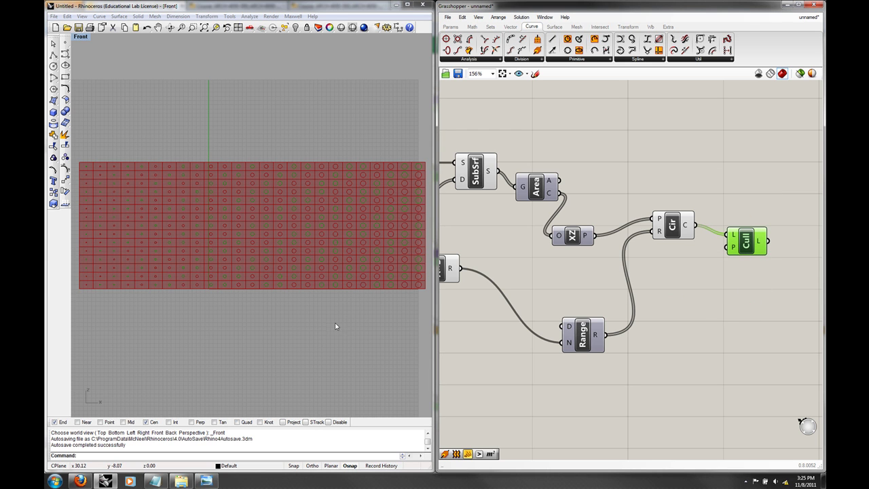
# - Turn off the Circle component's preview and set the slider feeding Divide's U input to 10
pyautogui.click(675, 227)
pyautogui.rightClick(674, 227)
pyautogui.click(690, 239)
pyautogui.click(735, 239)
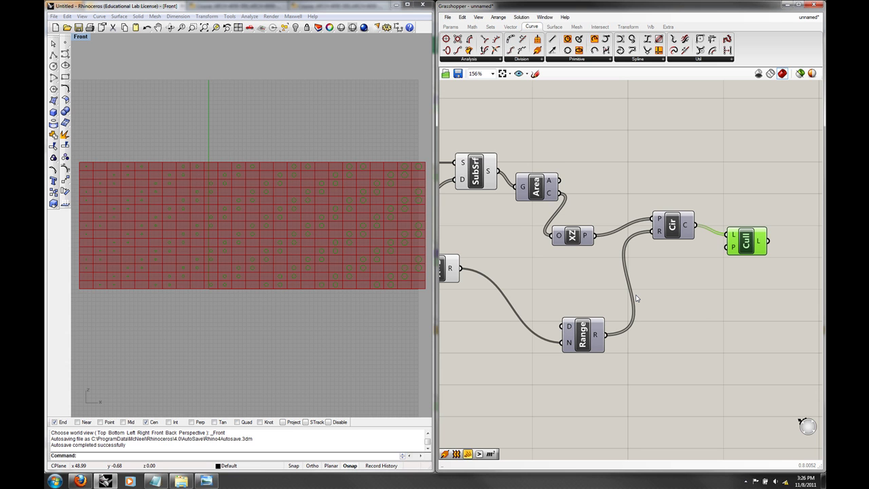
pyautogui.moveTo(602, 278); pyautogui.dragTo(816, 289, button='right')
pyautogui.moveTo(547, 232); pyautogui.dragTo(511, 232)
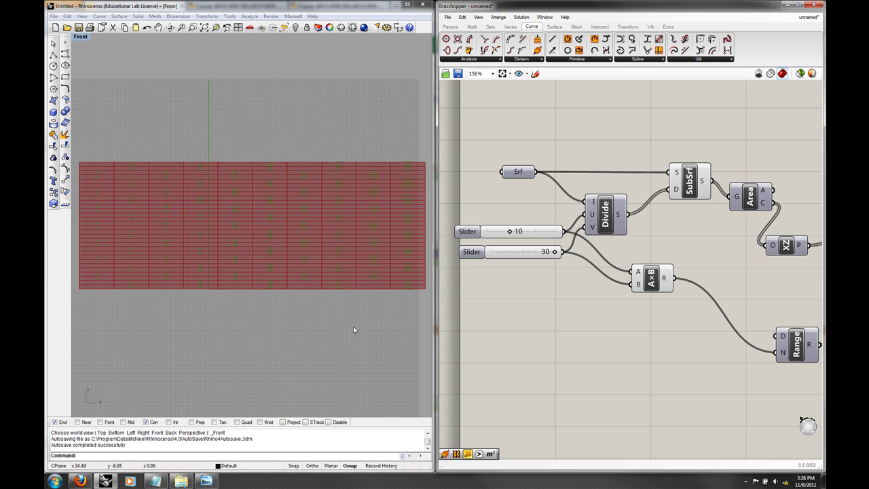
# - Select every component of the definition and turn their preview off
pyautogui.scroll(-3, 586, 315)
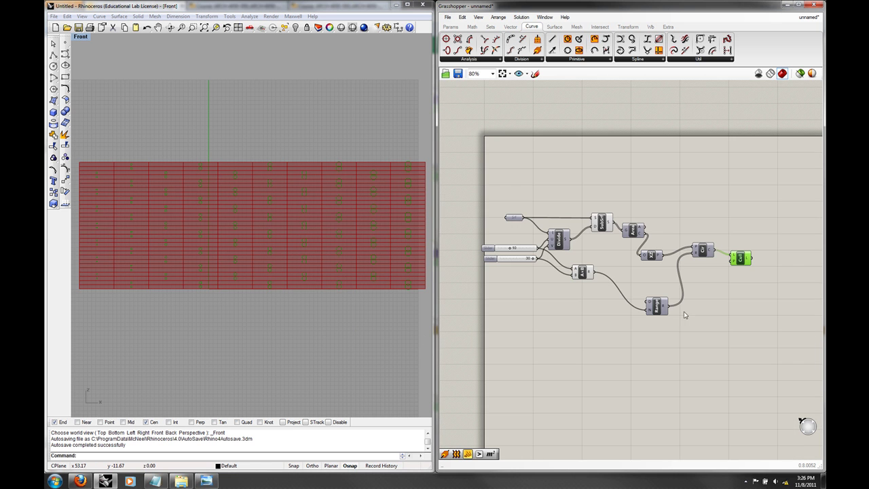
pyautogui.moveTo(780, 345); pyautogui.dragTo(468, 169)
pyautogui.rightClick(542, 192)
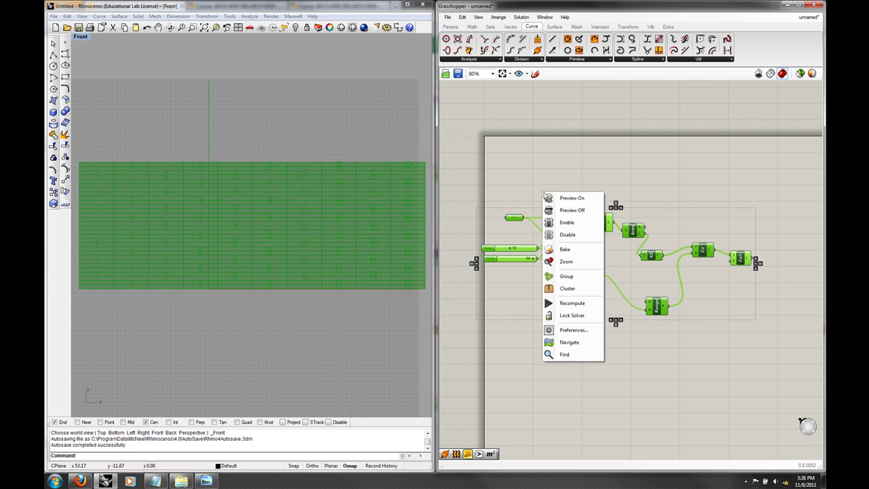
pyautogui.click(578, 211)
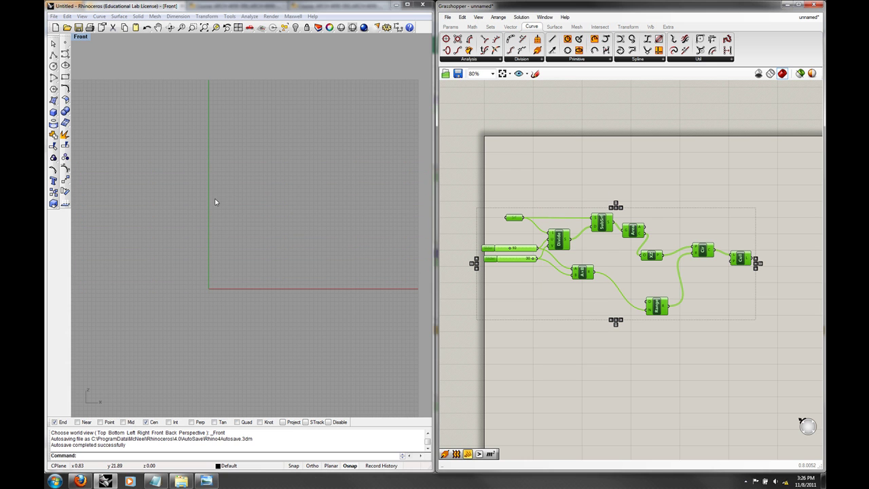
# - Show the hidden objects in Rhino and delete the flat rectangular surfaces, keeping the wavy surface
pyautogui.write('Show')
pyautogui.press('Return')
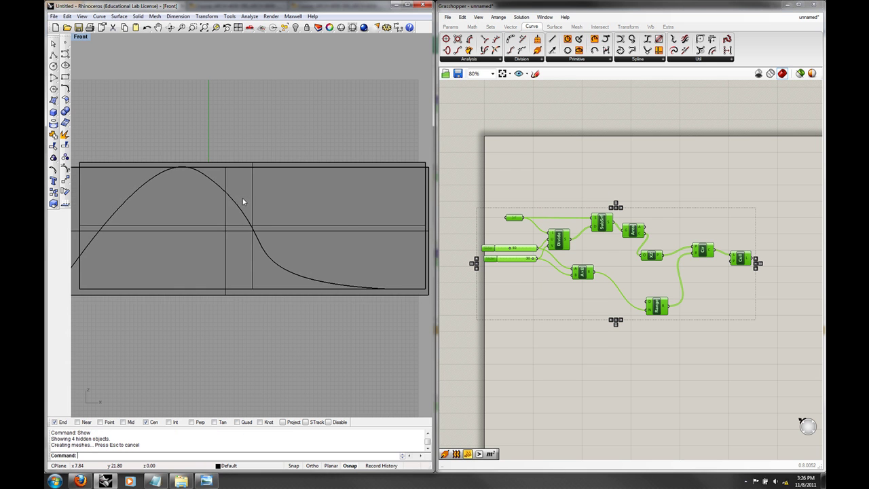
pyautogui.click(285, 201)
pyautogui.press('Return')
pyautogui.press('Delete')
pyautogui.press('Delete')
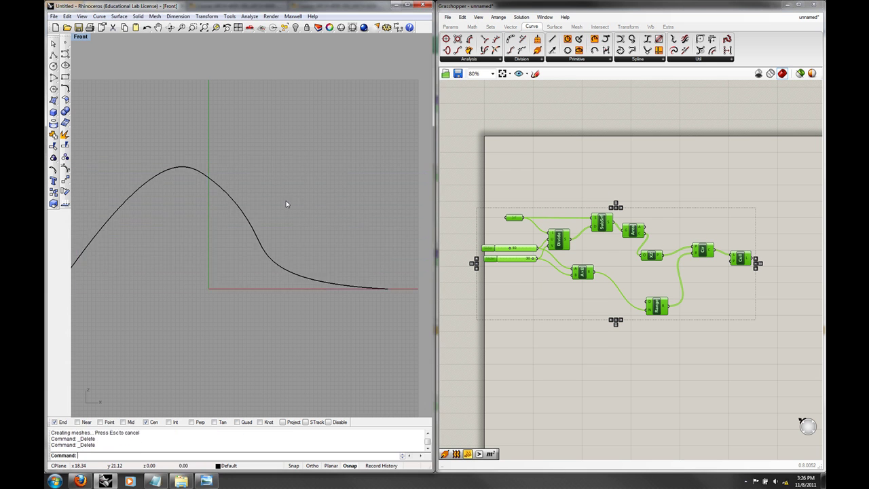
# - Set the Rhino viewport to Perspective and view the wavy surface at an angle
pyautogui.click(78, 38)
pyautogui.moveTo(95, 136)
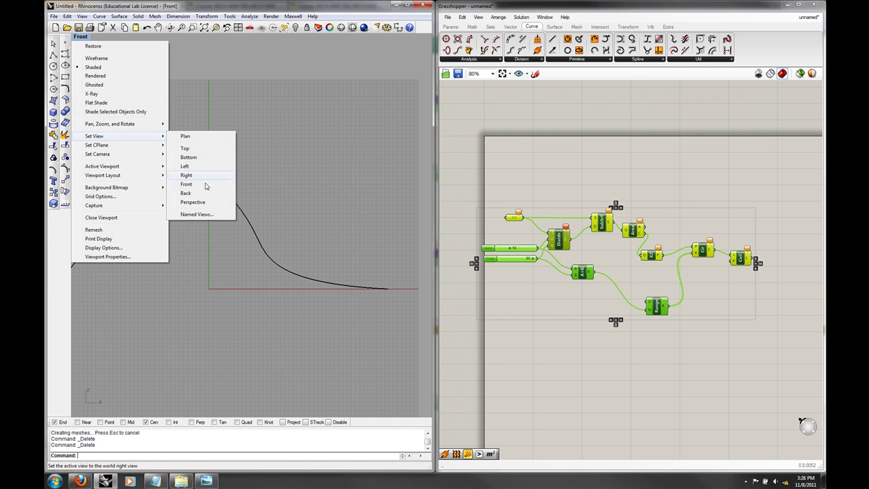
pyautogui.click(203, 202)
pyautogui.moveTo(276, 217); pyautogui.dragTo(267, 221, button='right')
pyautogui.moveTo(353, 193); pyautogui.dragTo(294, 214, button='right')
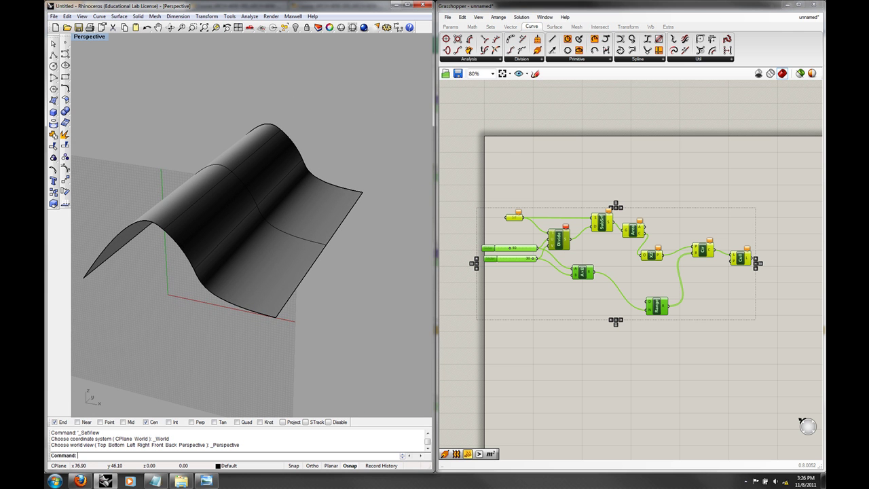
pyautogui.moveTo(381, 214); pyautogui.dragTo(387, 212, button='right')
pyautogui.click(580, 348)
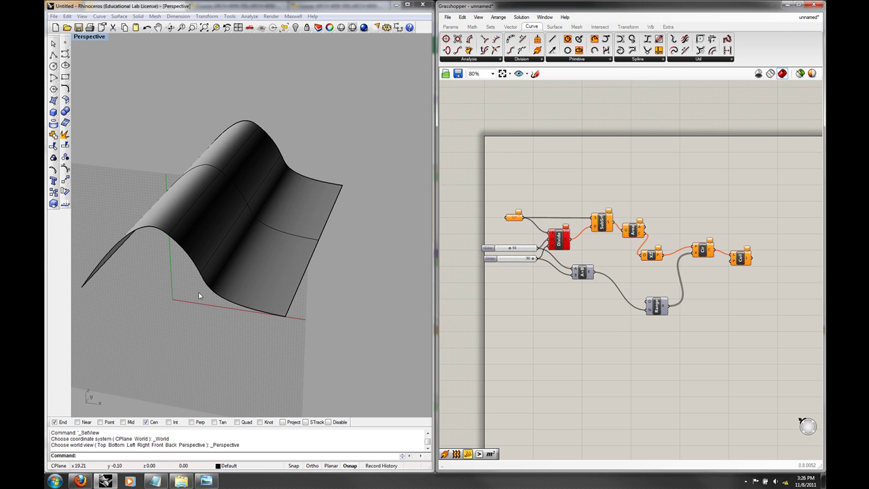
pyautogui.moveTo(225, 274); pyautogui.dragTo(221, 288, button='right')
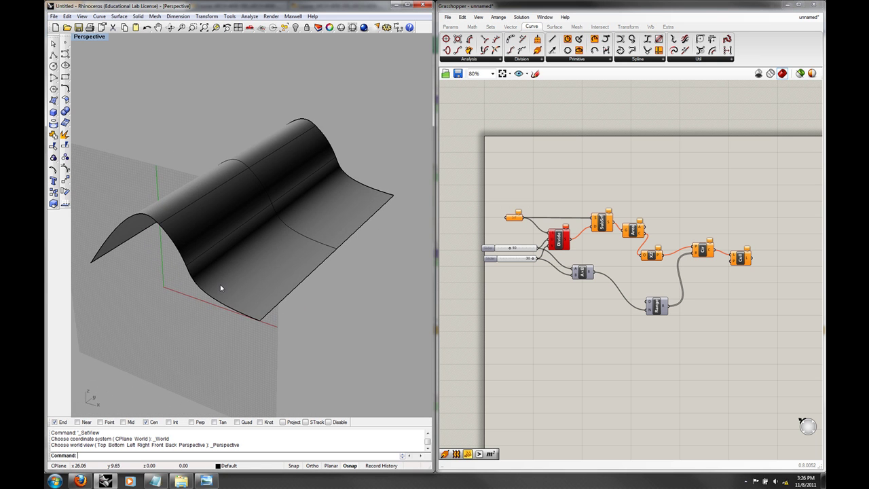
# - Set the Rhino viewport to Top and back to Perspective so the grid lies on the ground plane
pyautogui.hotkey('ctrl', 'F1')
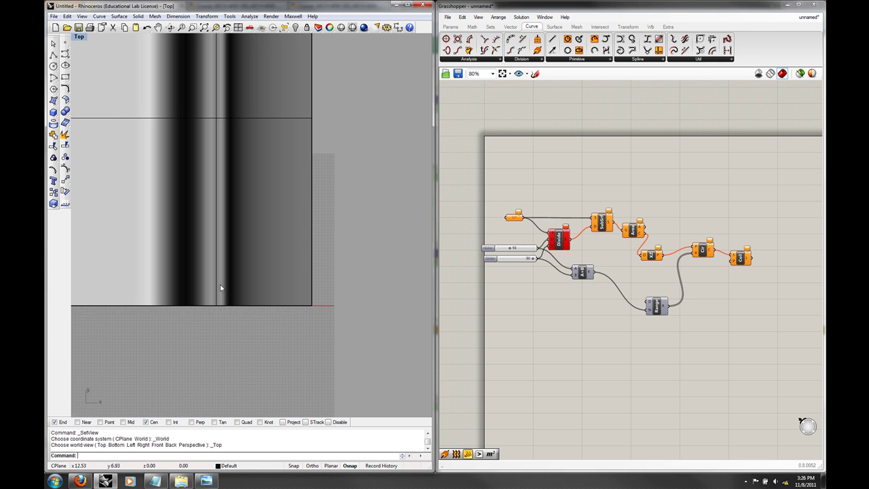
pyautogui.rightClick(82, 39)
pyautogui.moveTo(122, 136)
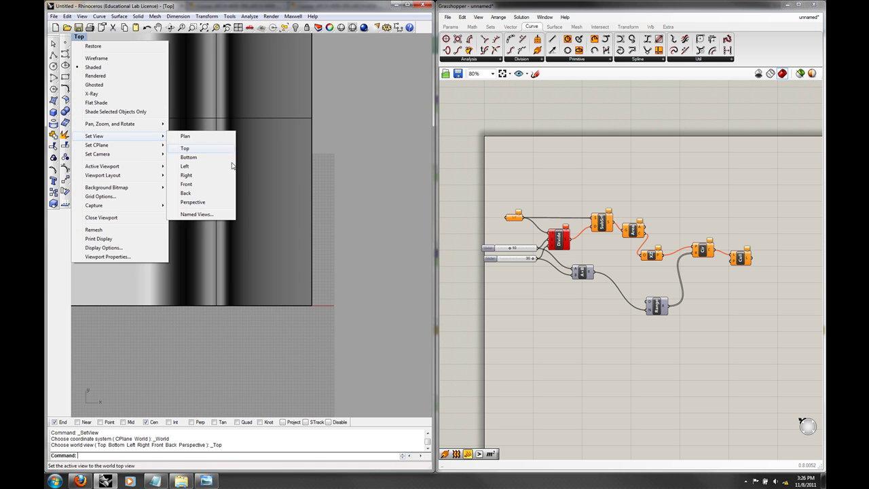
pyautogui.click(229, 207)
pyautogui.moveTo(295, 258); pyautogui.dragTo(305, 230, button='right')
# - Select all components of the flat-surface definition and disable them
pyautogui.click(653, 319)
pyautogui.moveTo(771, 335); pyautogui.dragTo(434, 146)
pyautogui.middleClick(574, 147)
pyautogui.click(601, 165)
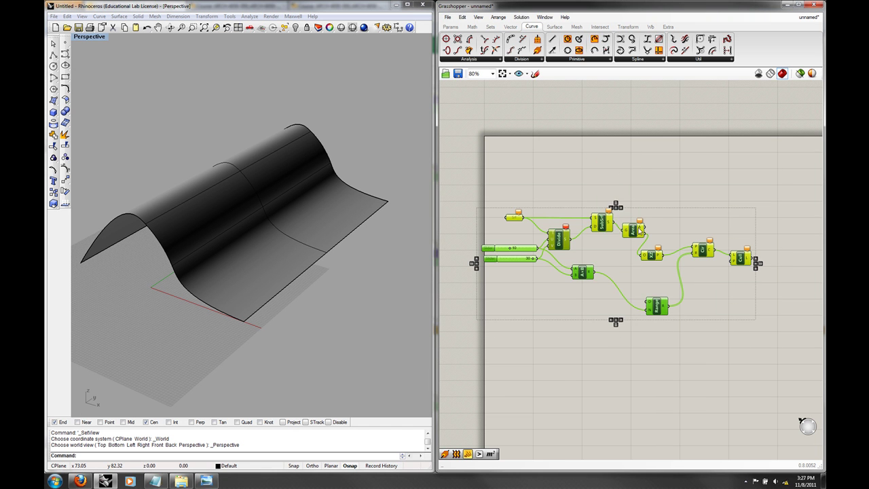
pyautogui.click(637, 174)
pyautogui.moveTo(767, 352); pyautogui.dragTo(458, 152)
pyautogui.rightClick(552, 135)
pyautogui.click(600, 154)
pyautogui.rightClick(602, 155)
pyautogui.click(641, 192)
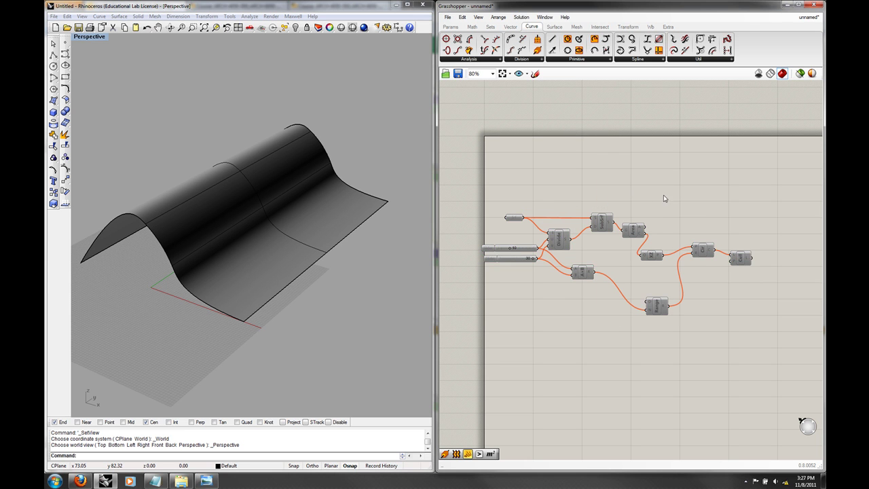
# - Duplicate the Srf parameter, both sliders, Divide and SubSrf, placing the copies below the original definition
pyautogui.moveTo(732, 285); pyautogui.dragTo(731, 259, button='right')
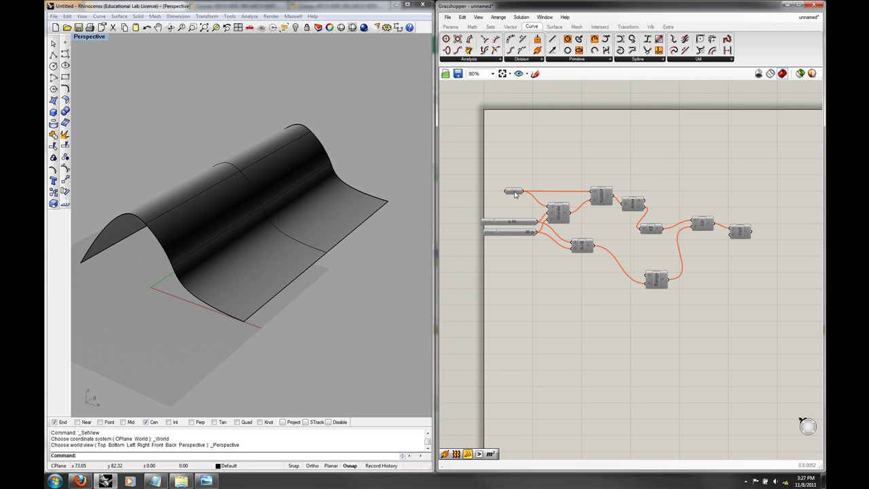
pyautogui.moveTo(611, 235); pyautogui.dragTo(489, 172)
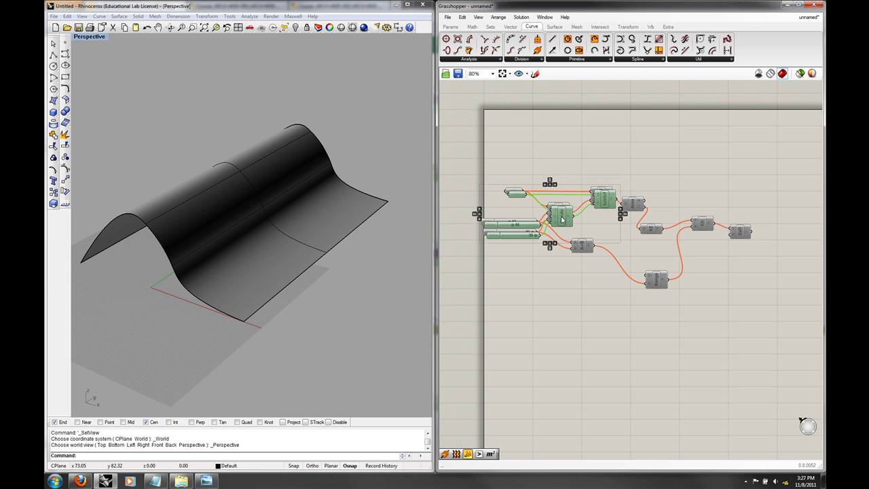
pyautogui.hotkey('ctrl', 'v')
# - Enable the duplicated Srf, sliders, Divide and SubSrf components
pyautogui.rightClick(572, 349)
pyautogui.click(587, 351)
pyautogui.click(615, 380)
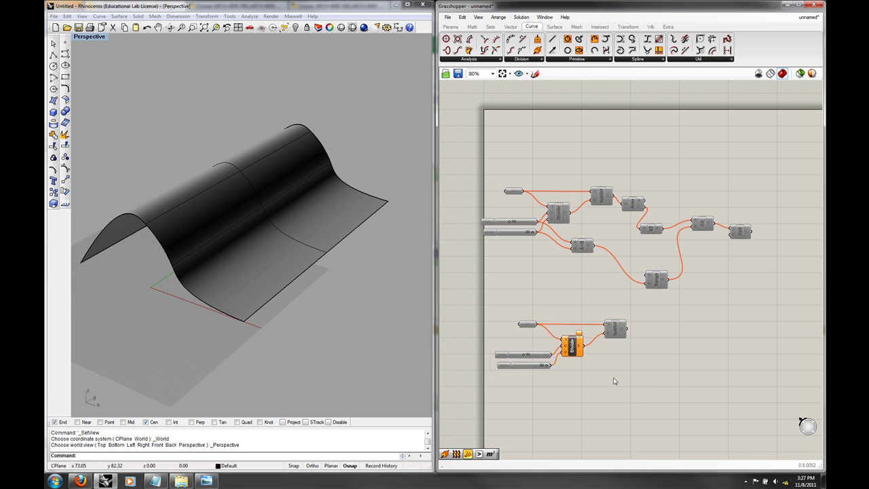
pyautogui.moveTo(615, 385); pyautogui.dragTo(614, 351, button='right')
pyautogui.moveTo(626, 358); pyautogui.dragTo(488, 226)
pyautogui.middleClick(501, 230)
pyautogui.click(515, 255)
pyautogui.click(590, 271)
pyautogui.scroll(2, 584, 273)
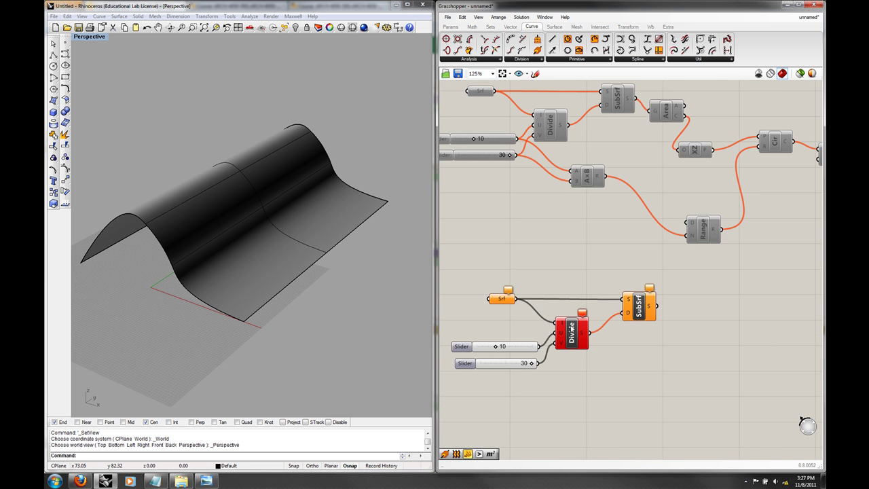
# - Reference the wavy Rhino surface in the duplicated Srf parameter and hide the original surface in Rhino
pyautogui.moveTo(533, 274); pyautogui.dragTo(560, 270, button='right')
pyautogui.click(535, 294)
pyautogui.rightClick(533, 296)
pyautogui.click(564, 394)
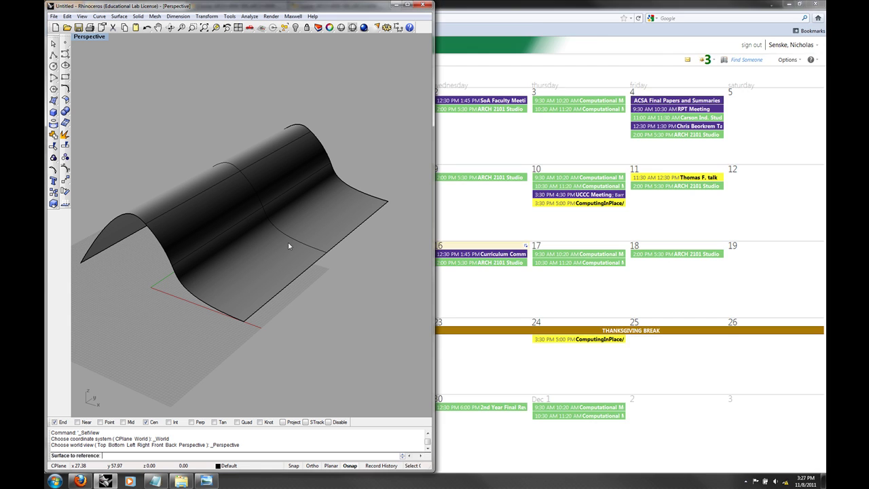
pyautogui.click(292, 219)
pyautogui.write('Hide')
pyautogui.press('Return')
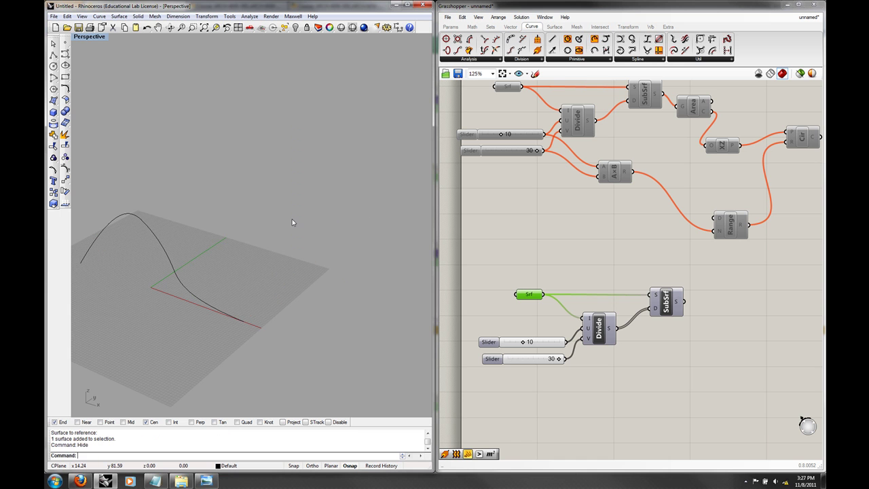
# - Turn on the duplicated SubSrf component's preview and delete the remaining profile curve in Rhino
pyautogui.click(662, 303)
pyautogui.rightClick(662, 302)
pyautogui.click(679, 319)
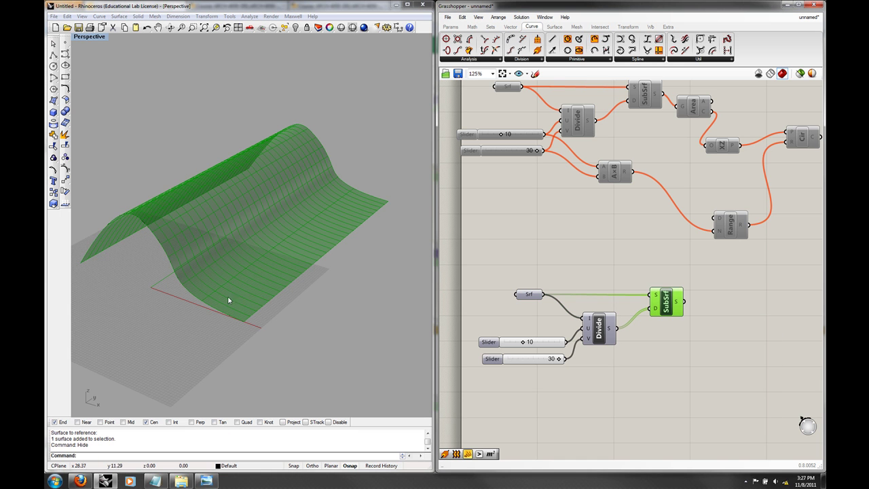
pyautogui.click(219, 309)
pyautogui.press('Delete')
# - Set the duplicated slider feeding Divide's V input to 13
pyautogui.moveTo(249, 292); pyautogui.dragTo(204, 289, button='right')
pyautogui.moveTo(559, 360); pyautogui.dragTo(530, 359)
pyautogui.moveTo(251, 234); pyautogui.dragTo(297, 240, button='right')
# - Move the duplicated components further down the canvas, away from the disabled definition, and view the panelled surface
pyautogui.moveTo(632, 247); pyautogui.dragTo(635, 135, button='right')
pyautogui.moveTo(696, 158); pyautogui.dragTo(473, 283)
pyautogui.moveTo(596, 215); pyautogui.dragTo(590, 278)
pyautogui.click(598, 195)
pyautogui.moveTo(364, 237); pyautogui.dragTo(326, 239, button='right')
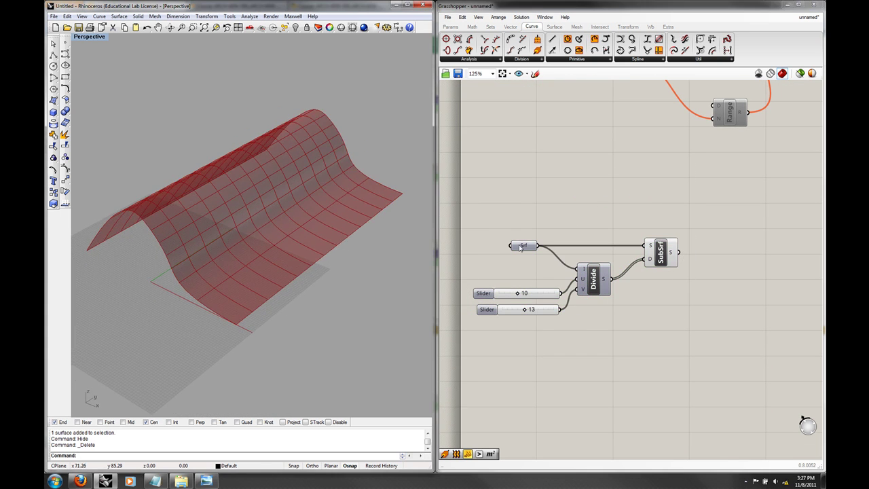
pyautogui.moveTo(305, 277); pyautogui.dragTo(354, 295, button='right')
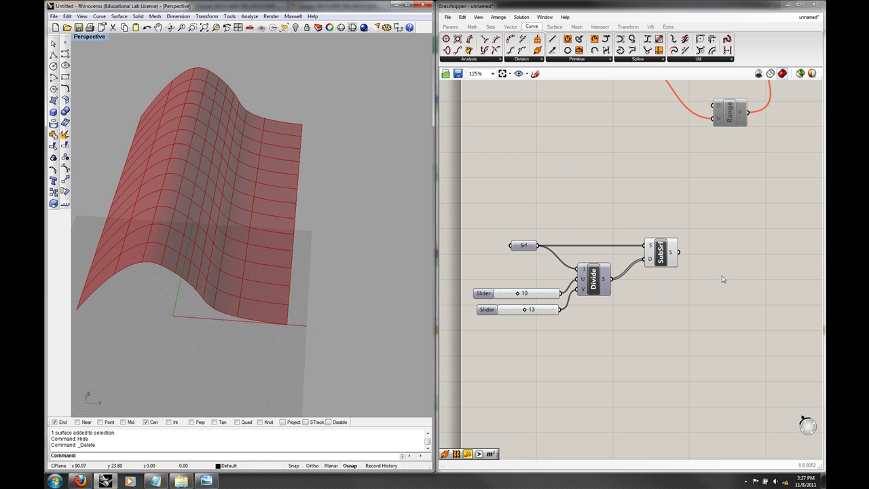
# - Add a Circle component on the canvas after the duplicated SubSrf
pyautogui.moveTo(722, 277); pyautogui.dragTo(678, 283, button='right')
pyautogui.doubleClick(678, 282)
pyautogui.write('cir')
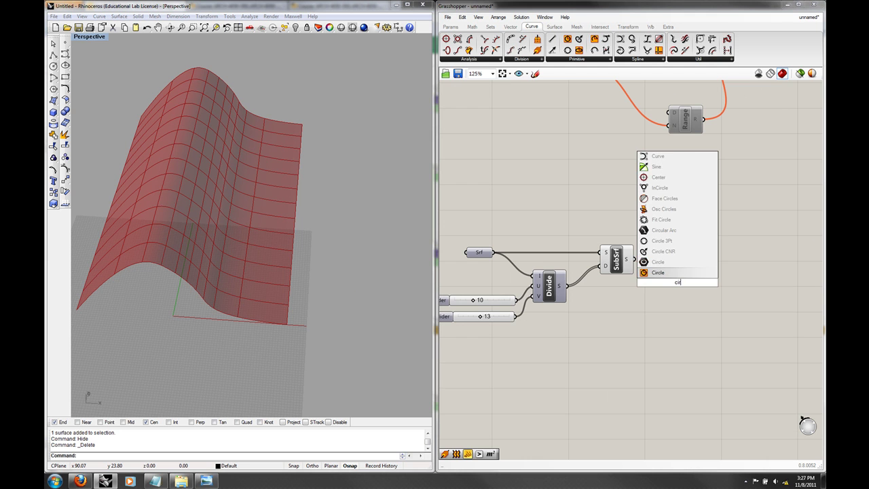
pyautogui.click(656, 272)
pyautogui.moveTo(659, 272); pyautogui.dragTo(710, 283)
# - Add an Area component and connect SubSrf's S output to its G input
pyautogui.doubleClick(689, 270)
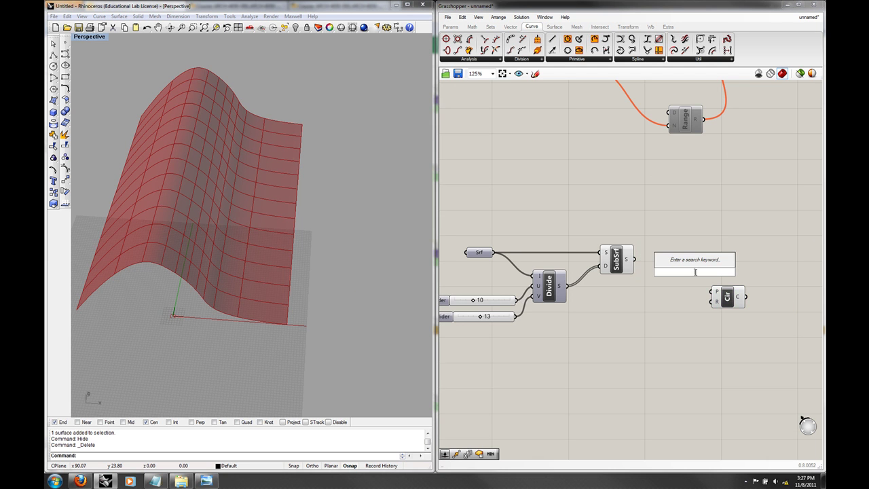
pyautogui.write('are')
pyautogui.click(679, 262)
pyautogui.moveTo(634, 258); pyautogui.dragTo(663, 269)
# - Place the Circle component beside Area and connect Area's C output to the Circle's P input
pyautogui.moveTo(301, 237); pyautogui.dragTo(264, 310, button='right')
pyautogui.moveTo(216, 238); pyautogui.dragTo(345, 228, button='right')
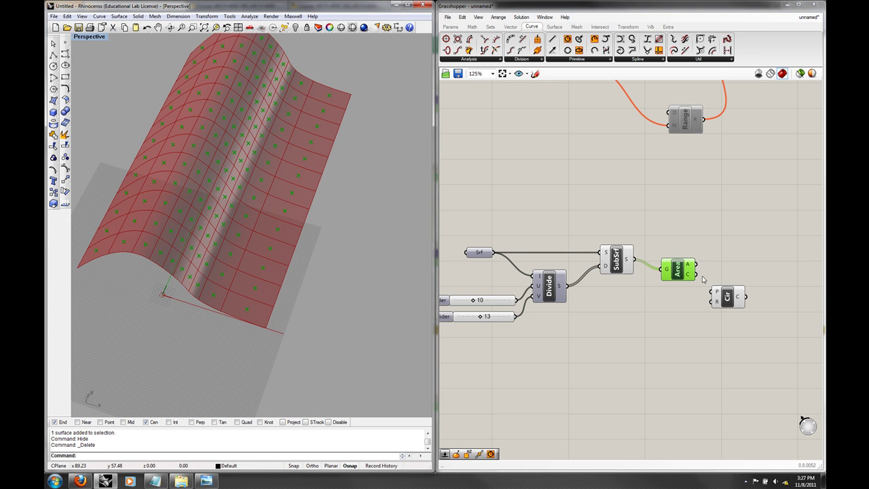
pyautogui.moveTo(720, 299); pyautogui.dragTo(727, 264)
# - Examine from several angles how the circles at the panel centroids are oriented relative to the wavy surface
pyautogui.moveTo(330, 272); pyautogui.dragTo(301, 265, button='right')
pyautogui.scroll(3, 268, 229)
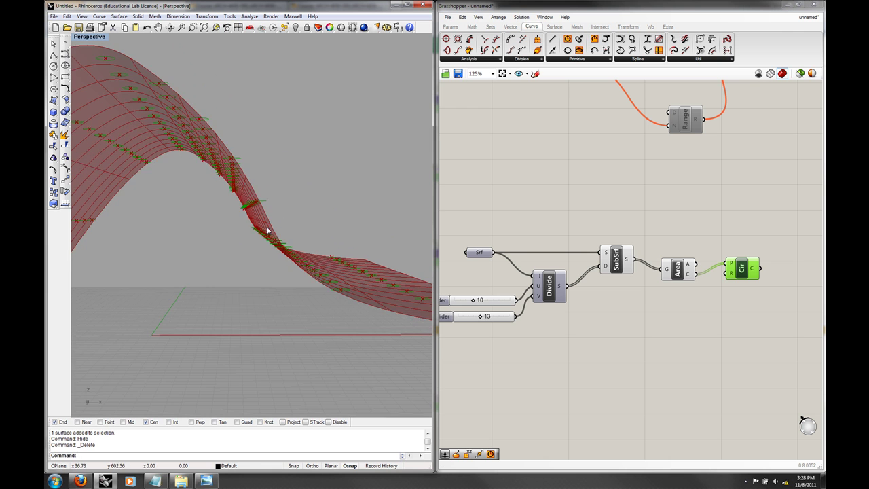
pyautogui.moveTo(337, 239); pyautogui.dragTo(300, 301, button='right')
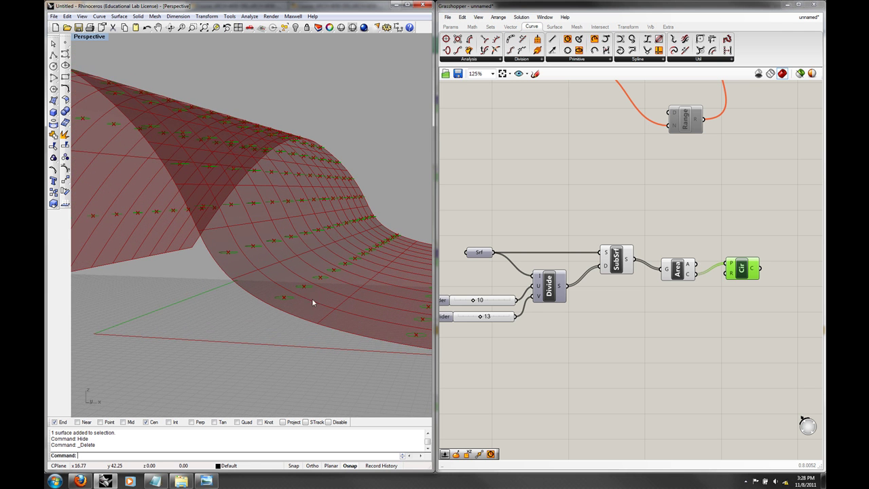
pyautogui.moveTo(354, 261); pyautogui.dragTo(197, 209, button='right')
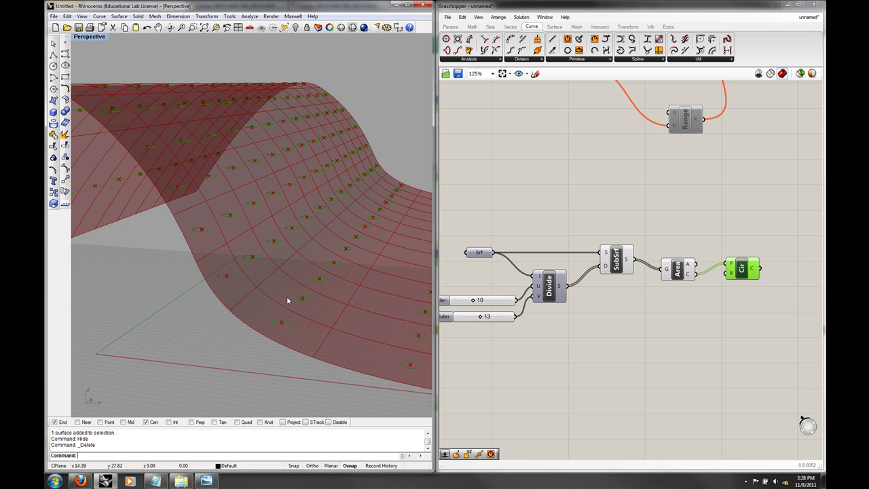
pyautogui.scroll(3, 304, 317)
pyautogui.scroll(-3, 304, 318)
pyautogui.click(731, 327)
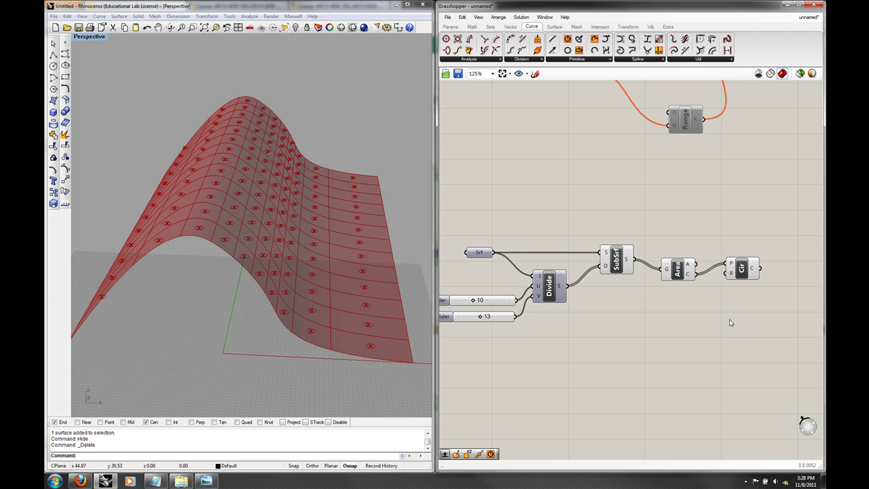
pyautogui.moveTo(421, 263); pyautogui.dragTo(334, 260, button='right')
pyautogui.scroll(-2, 386, 265)
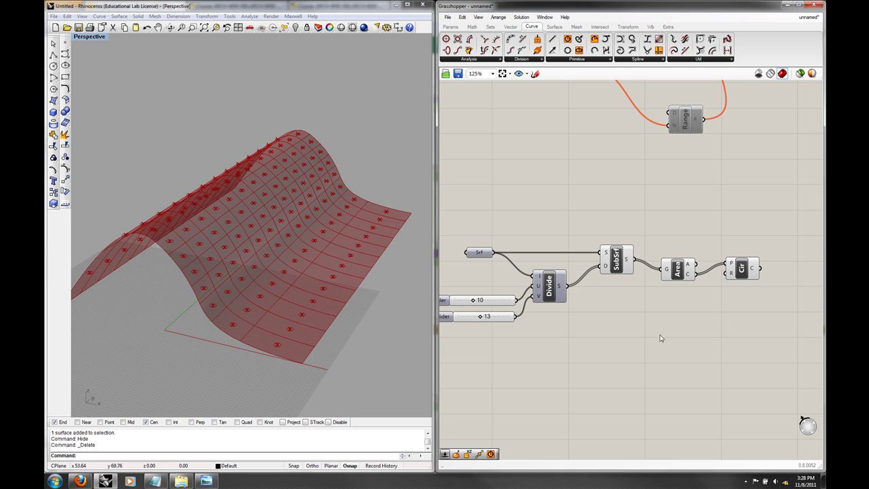
pyautogui.moveTo(674, 344); pyautogui.dragTo(651, 344, button='right')
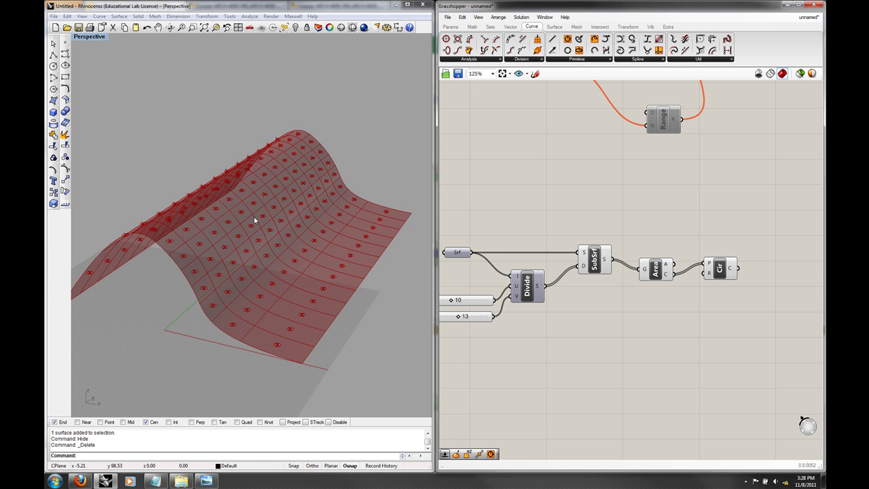
# - Add a Plane Normal component on the canvas above the Area component
pyautogui.moveTo(305, 214); pyautogui.dragTo(188, 178, button='right')
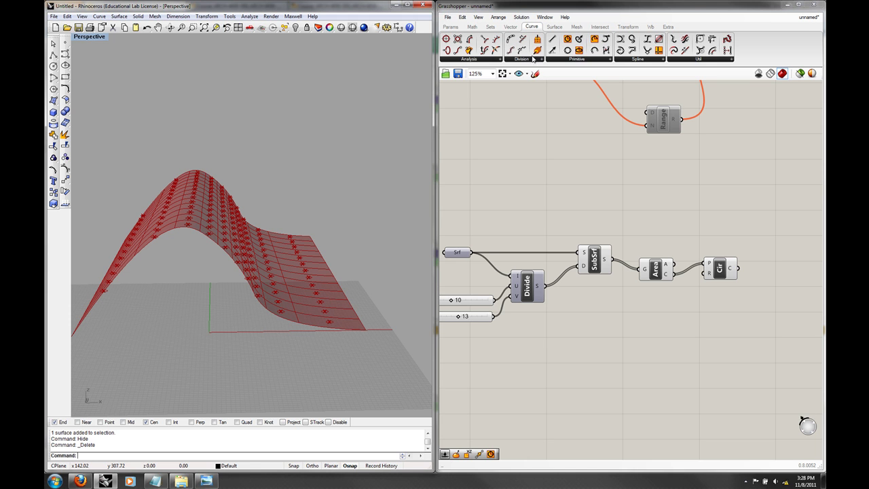
pyautogui.click(514, 27)
pyautogui.click(541, 62)
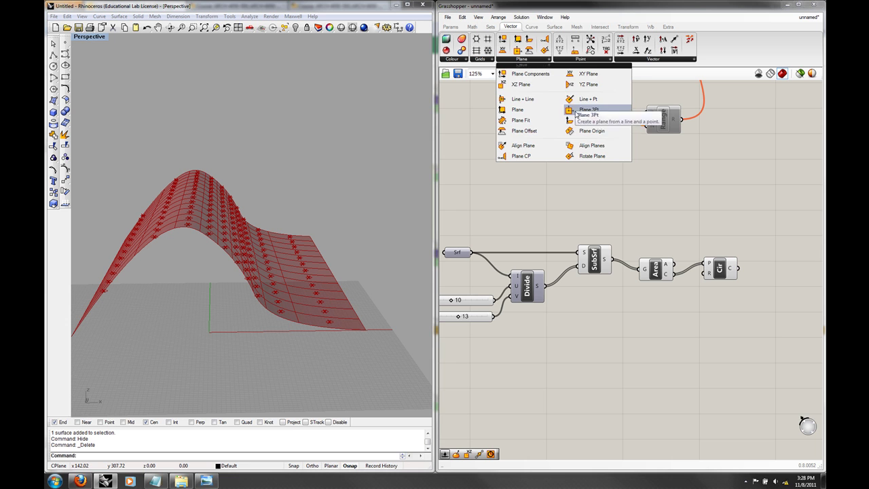
pyautogui.moveTo(577, 120); pyautogui.dragTo(668, 208)
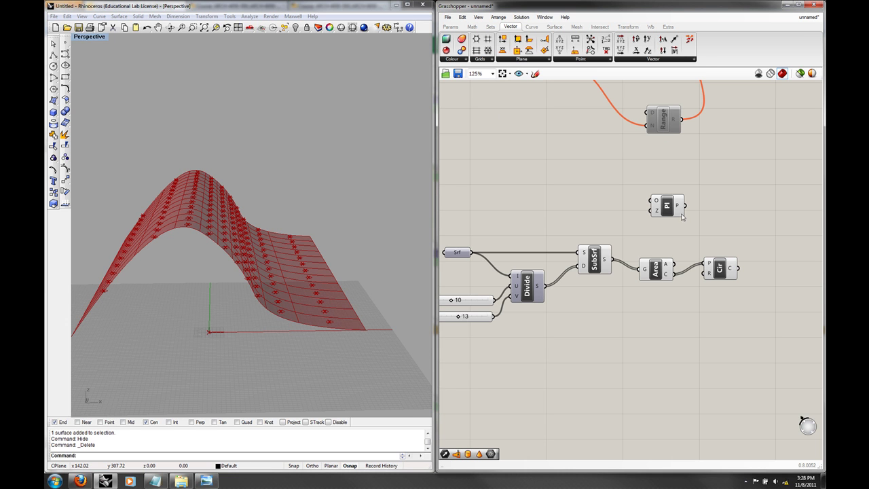
# - Replace the Area wire on Circle's P input with the Pl component's P output and move both components away from Area
pyautogui.moveTo(720, 268); pyautogui.dragTo(747, 244)
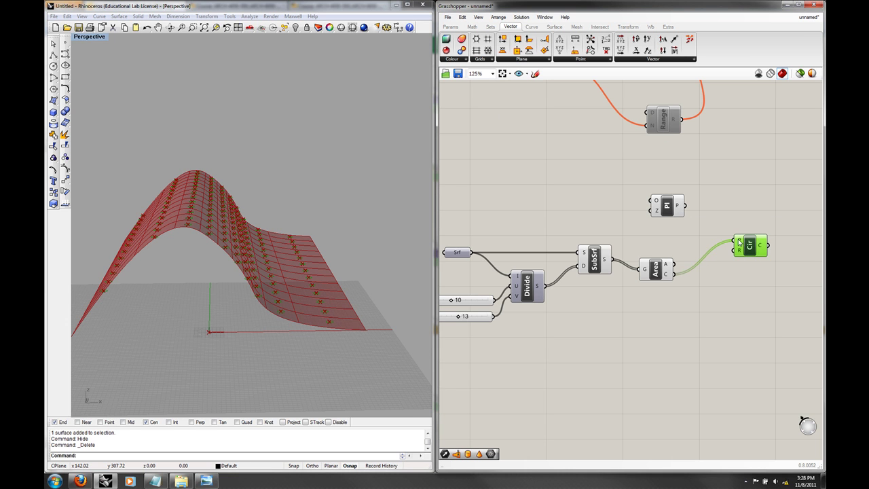
pyautogui.rightClick(738, 242)
pyautogui.click(769, 291)
pyautogui.moveTo(685, 205); pyautogui.dragTo(736, 243)
pyautogui.moveTo(765, 271)
pyautogui.mouseDown()
pyautogui.moveTo(687, 201)
pyautogui.moveTo(662, 192)
pyautogui.mouseUp()
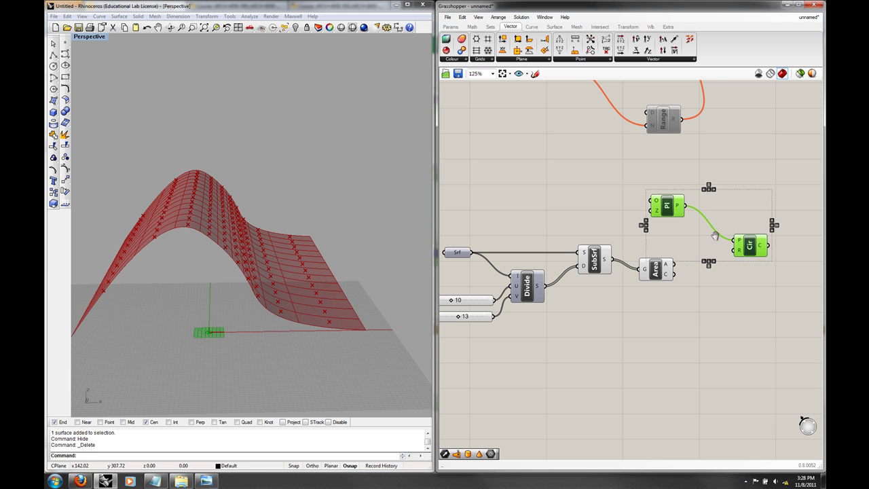
pyautogui.moveTo(688, 220); pyautogui.dragTo(609, 221, button='right')
pyautogui.moveTo(597, 205); pyautogui.dragTo(715, 256)
pyautogui.click(685, 263)
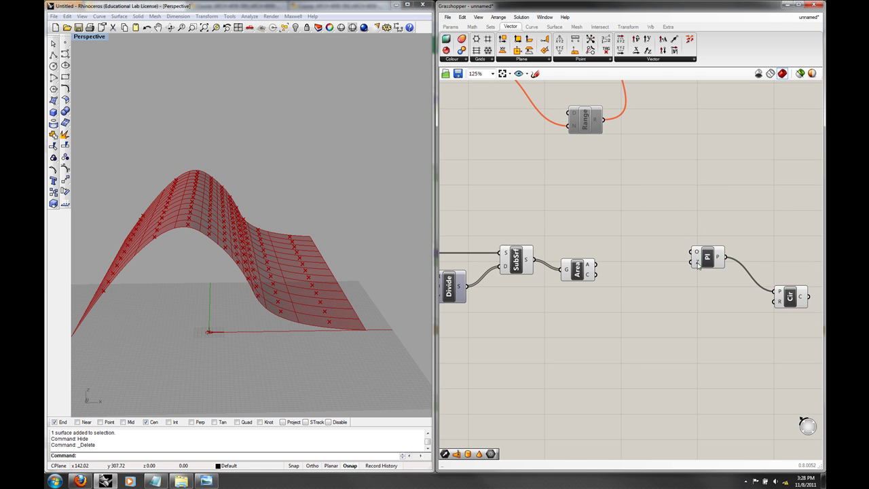
# - Add an Evaluate Surface component between Area and Pl, and connect its N output to Pl's Z input
pyautogui.moveTo(650, 311)
pyautogui.mouseDown(button='right')
pyautogui.moveTo(628, 299)
pyautogui.moveTo(657, 299)
pyautogui.mouseUp(button='right')
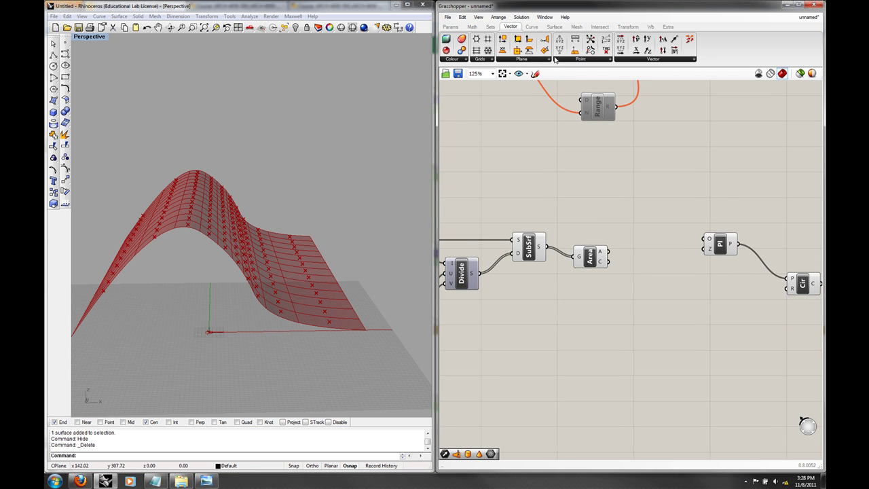
pyautogui.click(555, 27)
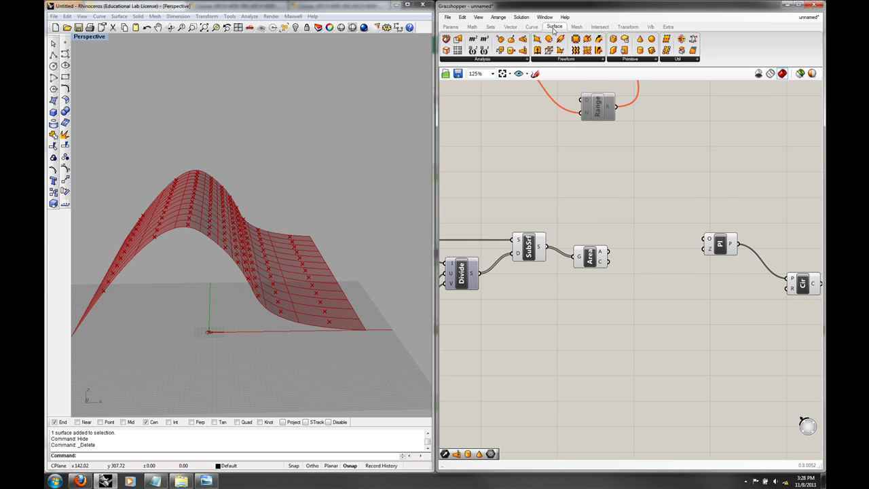
pyautogui.click(482, 60)
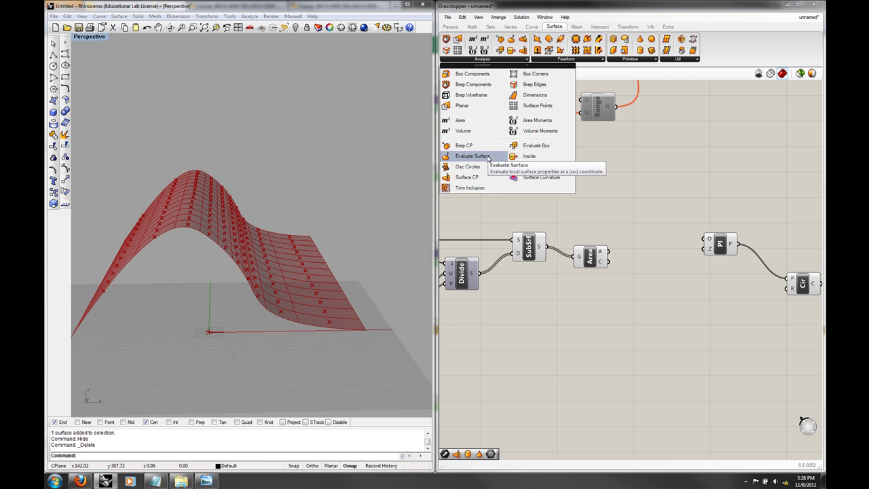
pyautogui.click(473, 156)
pyautogui.click(659, 234)
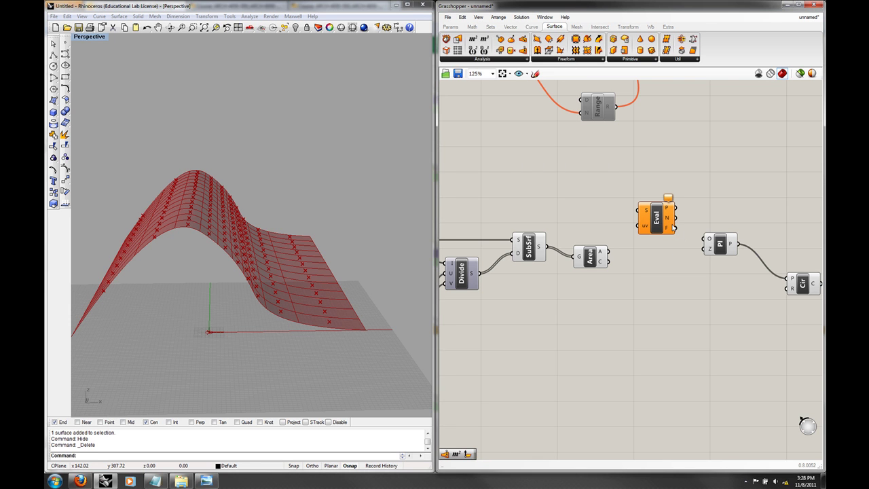
pyautogui.moveTo(676, 218); pyautogui.dragTo(704, 248)
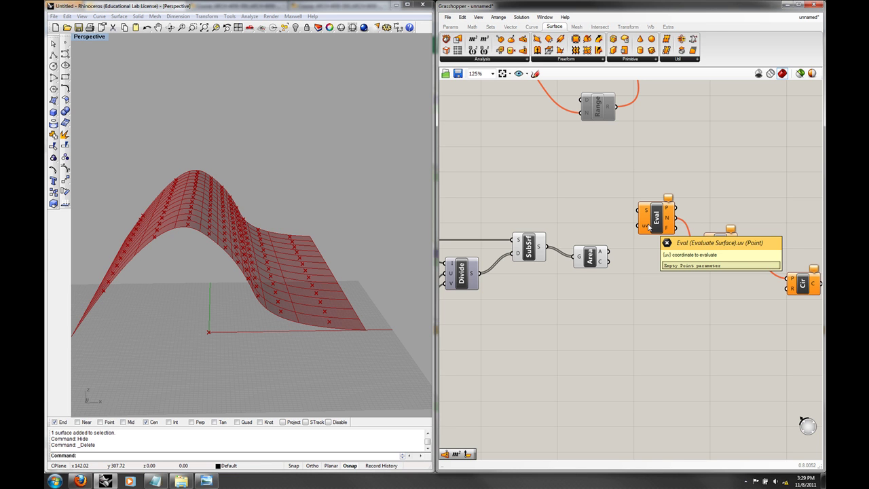
# - Connect the Srf parameter to Eval's S input and shift the Area component slightly lower
pyautogui.moveTo(615, 222); pyautogui.dragTo(638, 213, button='right')
pyautogui.scroll(-2, 638, 204)
pyautogui.moveTo(478, 233); pyautogui.dragTo(666, 207)
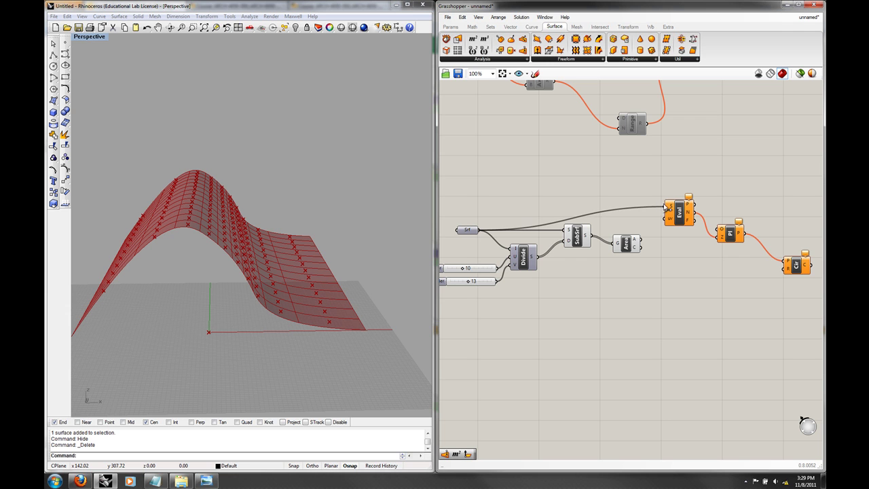
pyautogui.moveTo(626, 247); pyautogui.dragTo(622, 257)
# - Add a Surface CP component below Eval and connect the Srf parameter to its S input
pyautogui.moveTo(663, 258); pyautogui.dragTo(645, 260, button='right')
pyautogui.moveTo(207, 317); pyautogui.dragTo(379, 301, button='right')
pyautogui.moveTo(216, 334); pyautogui.dragTo(263, 319, button='right')
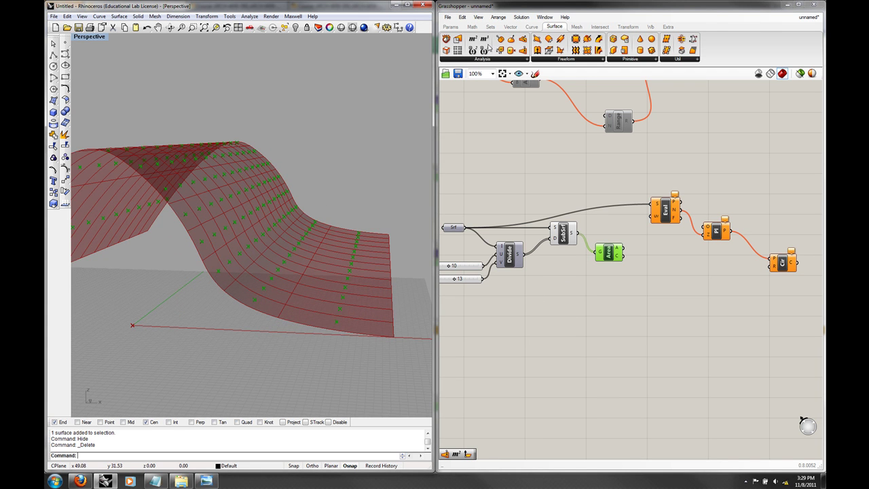
pyautogui.click(482, 59)
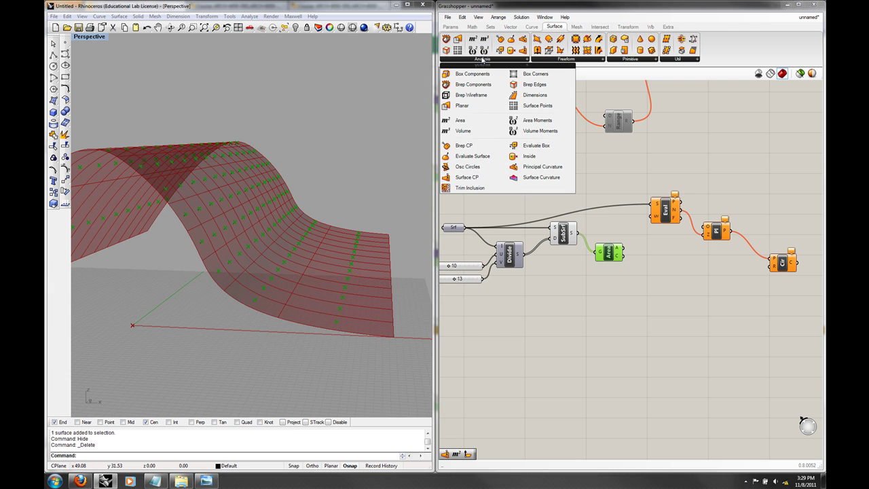
pyautogui.click(472, 178)
pyautogui.click(659, 275)
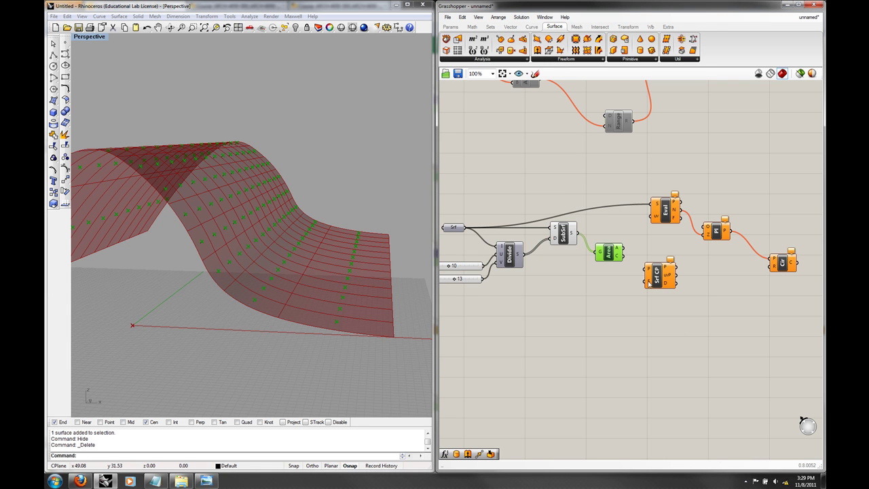
pyautogui.moveTo(465, 227); pyautogui.dragTo(641, 285)
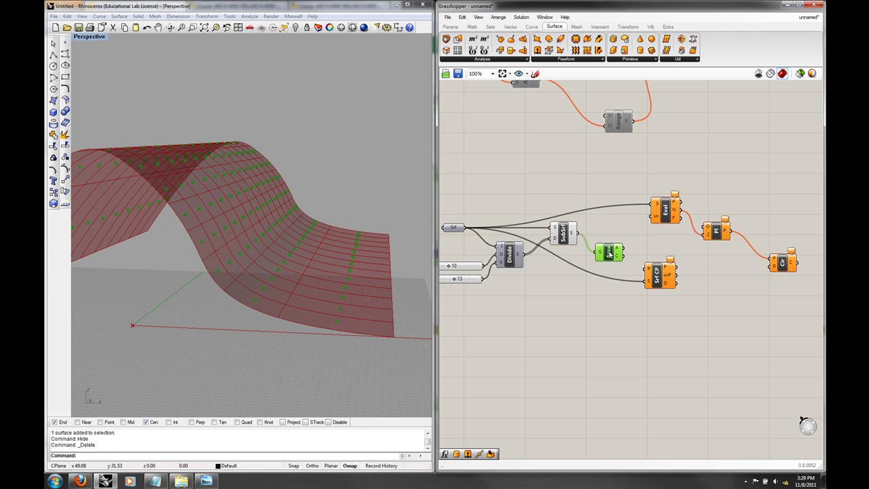
# - Connect Area's C output to Srf CP's P input, and Srf CP's uvP output to Eval's uv input
pyautogui.moveTo(618, 260)
pyautogui.moveTo(618, 258); pyautogui.dragTo(647, 269)
pyautogui.moveTo(666, 279)
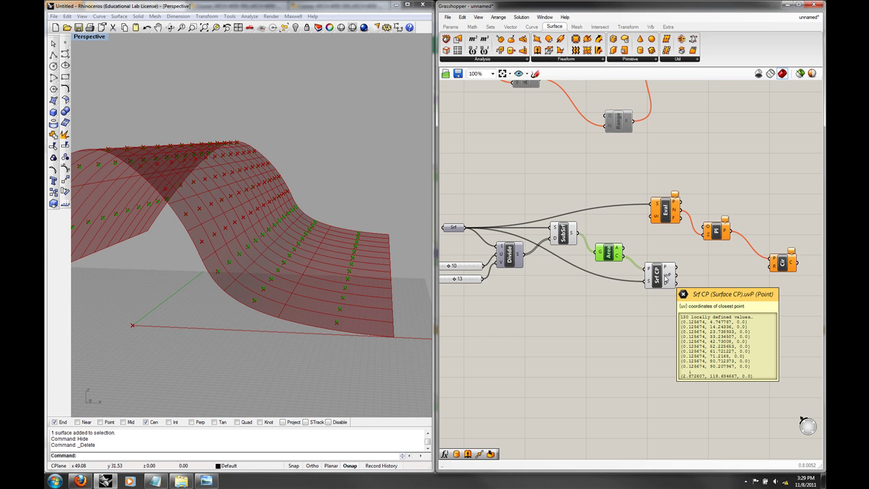
pyautogui.moveTo(675, 277); pyautogui.dragTo(654, 216)
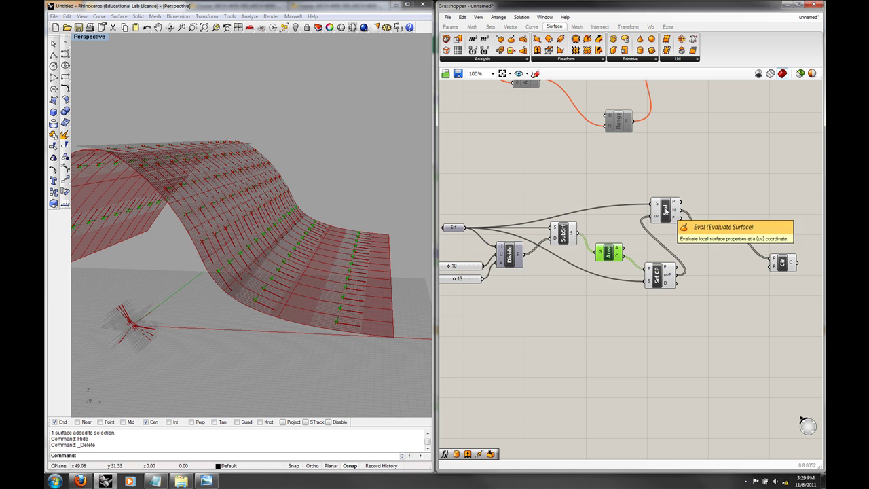
# - Connect Srf CP's P output to Pl's O input to place the planes at the panel centroids
pyautogui.click(721, 235)
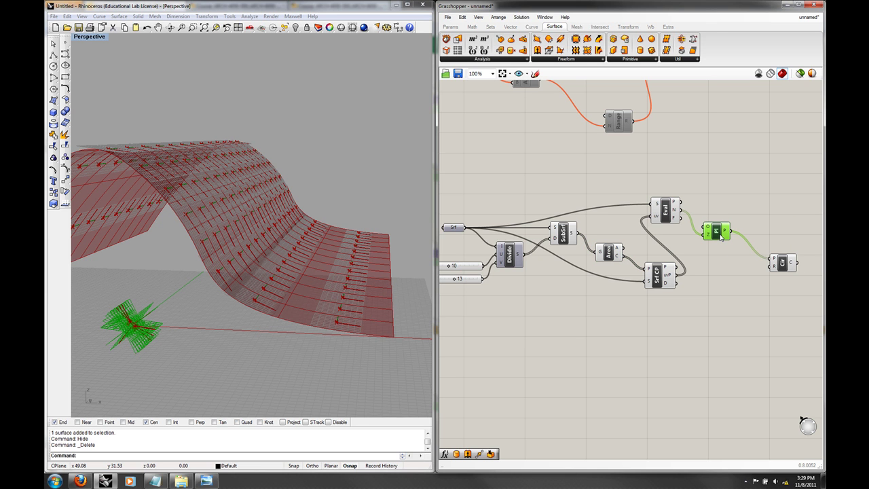
pyautogui.click(784, 267)
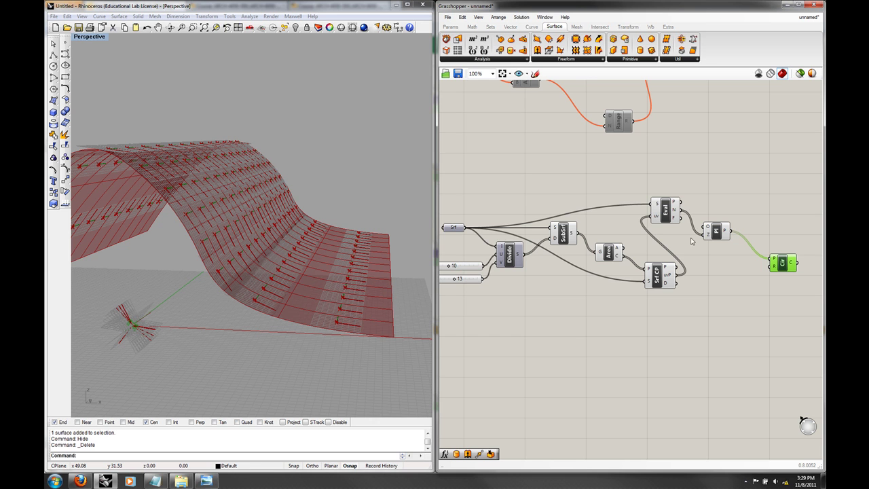
pyautogui.click(719, 232)
pyautogui.click(721, 247)
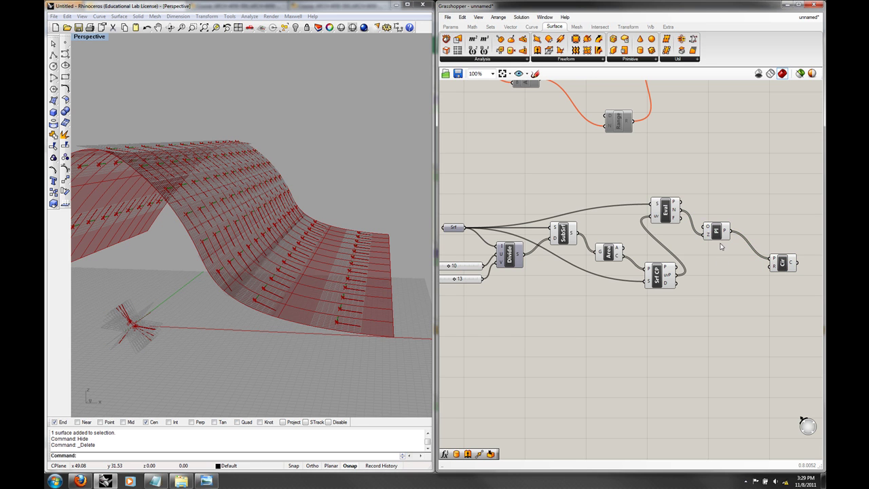
pyautogui.moveTo(710, 232)
pyautogui.moveTo(683, 253); pyautogui.dragTo(706, 227)
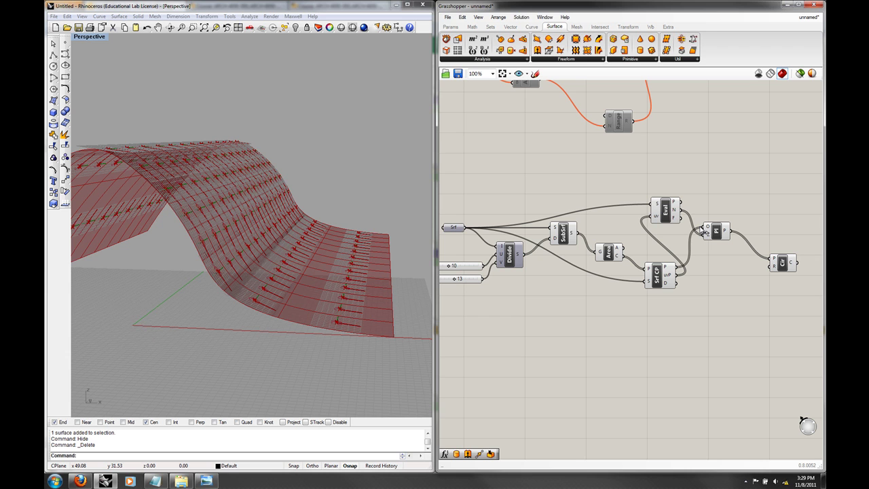
pyautogui.moveTo(353, 271); pyautogui.dragTo(243, 295, button='right')
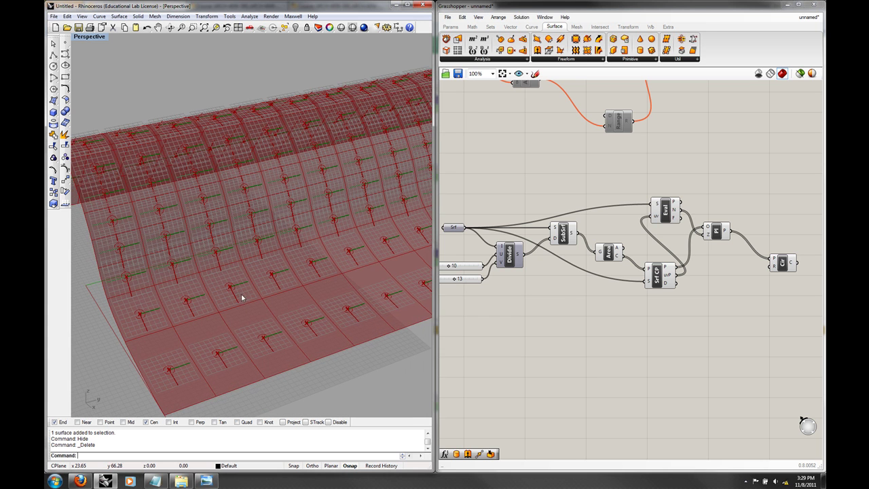
# - Turn off the preview of the Area, Srf CP, Eval and Pl components and inspect the circles on the surface
pyautogui.moveTo(709, 296); pyautogui.dragTo(558, 190)
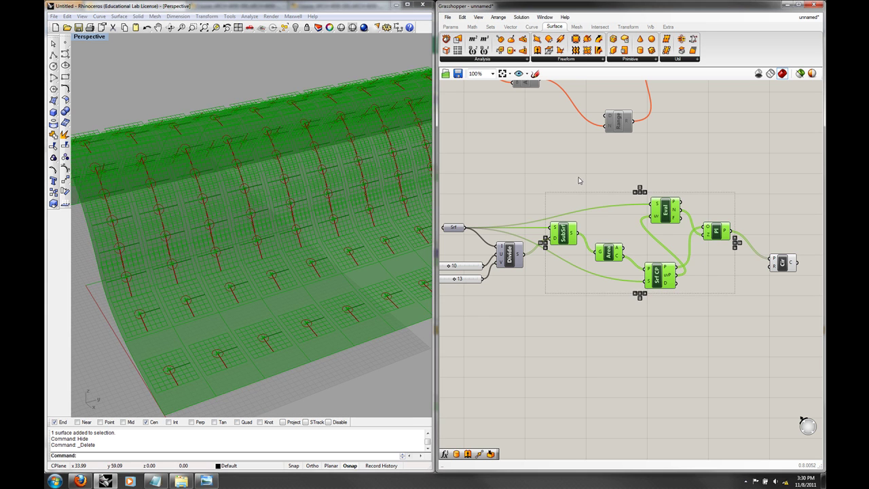
pyautogui.click(618, 175)
pyautogui.moveTo(710, 312); pyautogui.dragTo(600, 179)
pyautogui.rightClick(600, 175)
pyautogui.click(611, 190)
pyautogui.moveTo(299, 228); pyautogui.dragTo(75, 157, button='right')
pyautogui.scroll(10, 208, 219)
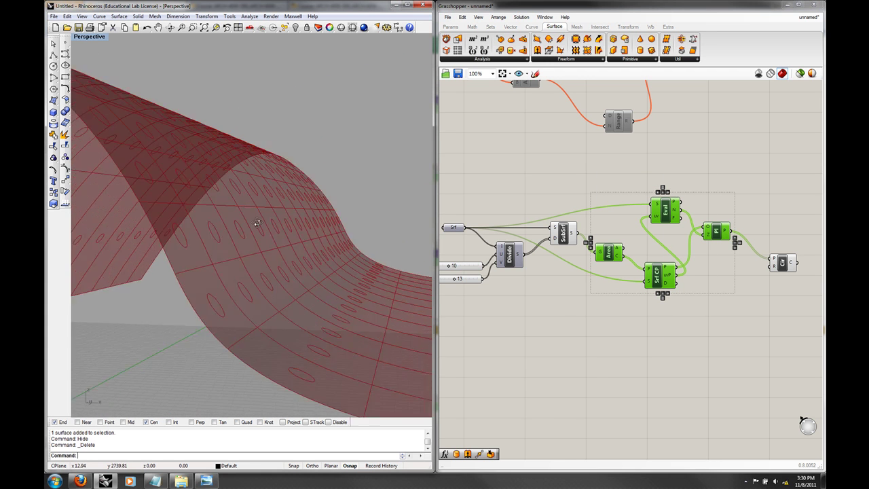
pyautogui.moveTo(232, 225)
pyautogui.mouseDown(button='right')
pyautogui.moveTo(222, 226)
pyautogui.moveTo(281, 231)
pyautogui.moveTo(279, 275)
pyautogui.mouseUp(button='right')
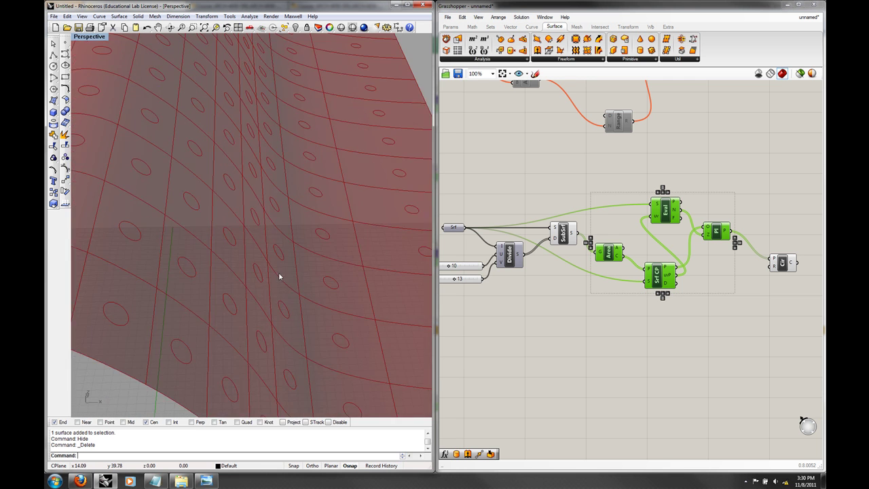
pyautogui.scroll(-8, 279, 275)
pyautogui.moveTo(242, 251); pyautogui.dragTo(312, 253, button='right')
# - Add a Number Slider, connect it to Circle's R input and set it to 1.000
pyautogui.moveTo(769, 250); pyautogui.dragTo(718, 247, button='right')
pyautogui.doubleClick(694, 310)
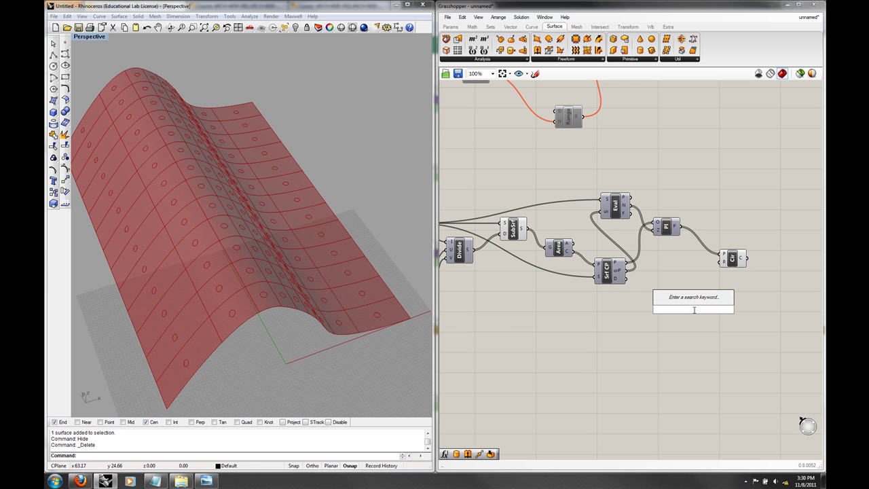
pyautogui.write('num')
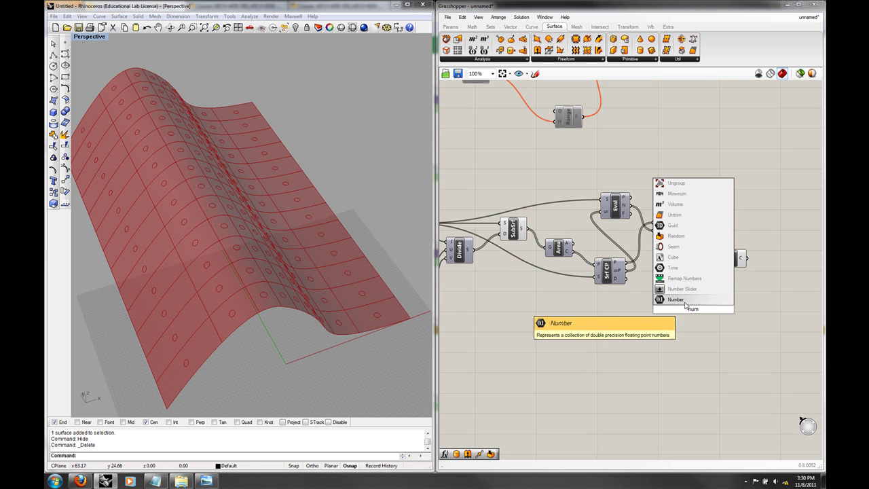
pyautogui.click(679, 289)
pyautogui.moveTo(728, 309); pyautogui.dragTo(726, 261)
pyautogui.click(691, 310)
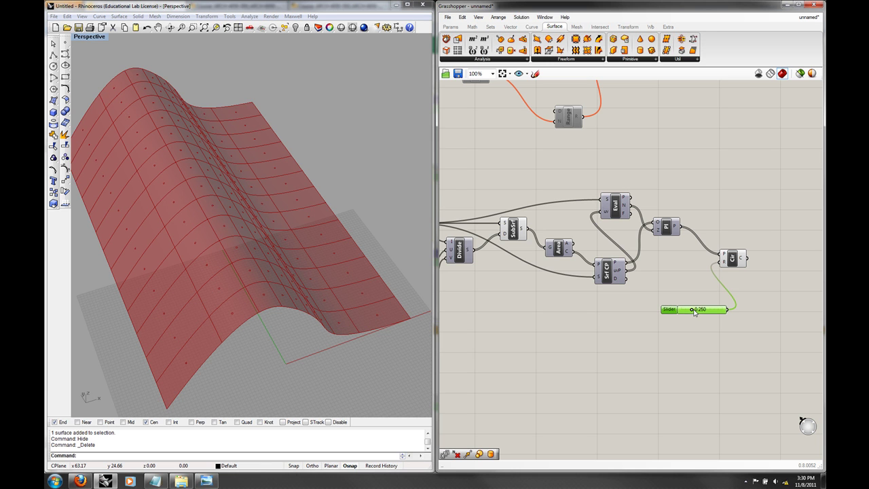
pyautogui.moveTo(693, 311)
pyautogui.mouseDown()
pyautogui.moveTo(770, 308)
pyautogui.moveTo(706, 312)
pyautogui.mouseUp()
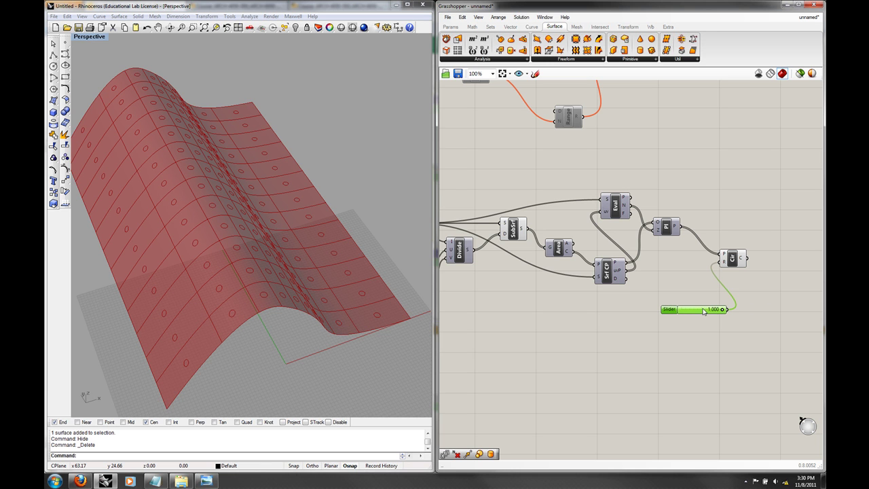
# - Set the radius slider's maximum to 3 and its value to 1.960
pyautogui.rightClick(704, 311)
pyautogui.click(724, 364)
pyautogui.doubleClick(740, 382)
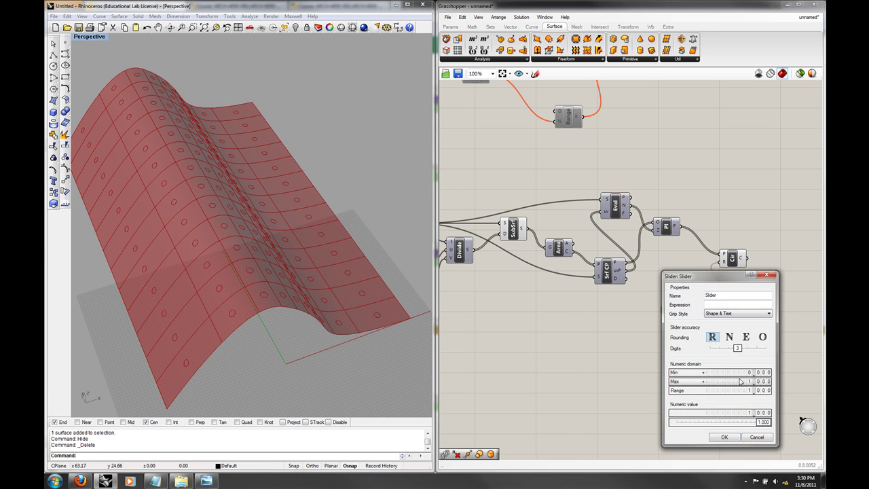
pyautogui.write('3')
pyautogui.click(758, 382)
pyautogui.click(724, 437)
pyautogui.moveTo(698, 312); pyautogui.dragTo(708, 309)
# - Examine from several angles how the enlarged circles follow the curvature of the wavy surface
pyautogui.moveTo(243, 268)
pyautogui.mouseDown(button='right')
pyautogui.moveTo(200, 224)
pyautogui.moveTo(287, 268)
pyautogui.moveTo(258, 285)
pyautogui.moveTo(272, 293)
pyautogui.mouseUp(button='right')
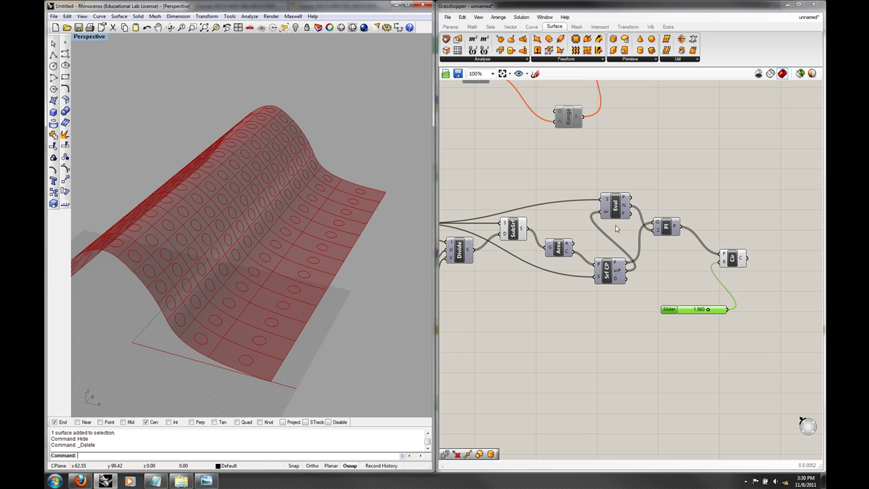
pyautogui.moveTo(762, 252); pyautogui.dragTo(739, 252, button='right')
pyautogui.moveTo(717, 258)
pyautogui.mouseDown()
pyautogui.moveTo(722, 249)
pyautogui.moveTo(711, 257)
pyautogui.mouseUp()
pyautogui.moveTo(315, 292); pyautogui.dragTo(378, 287, button='right')
pyautogui.click(506, 327)
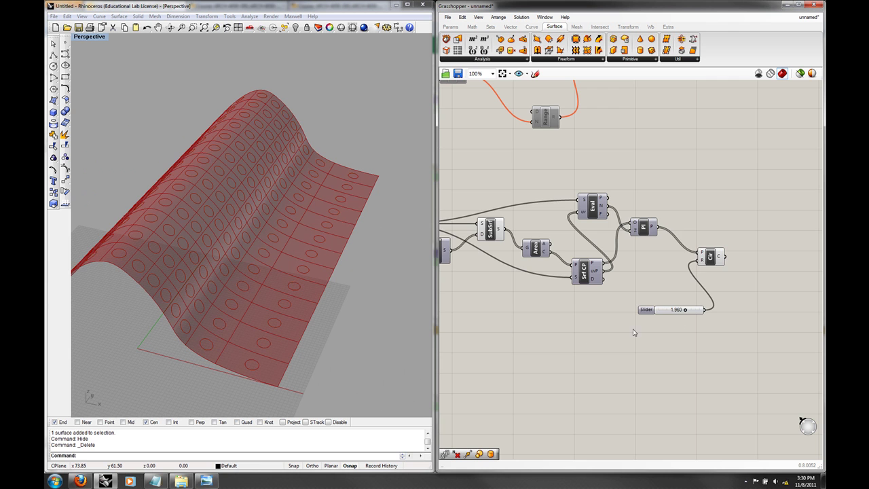
pyautogui.moveTo(736, 287); pyautogui.dragTo(664, 323, button='right')
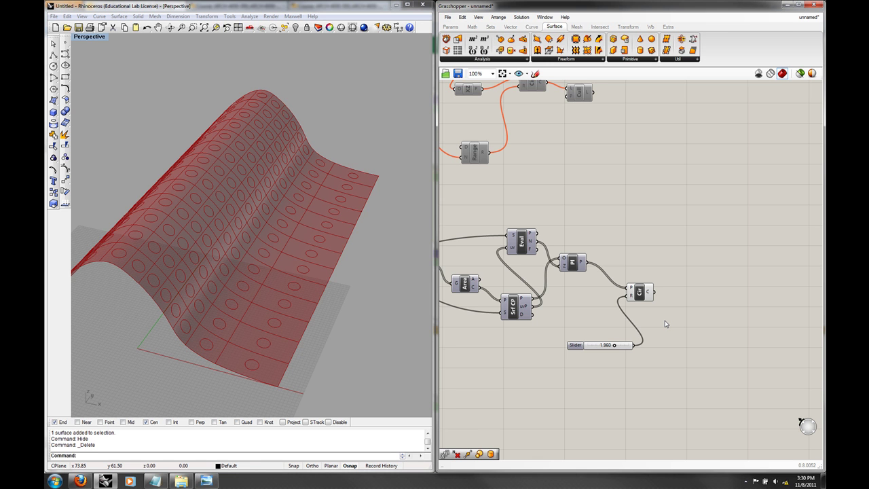
pyautogui.moveTo(349, 252); pyautogui.dragTo(293, 251, button='right')
pyautogui.moveTo(361, 245); pyautogui.dragTo(384, 245, button='right')
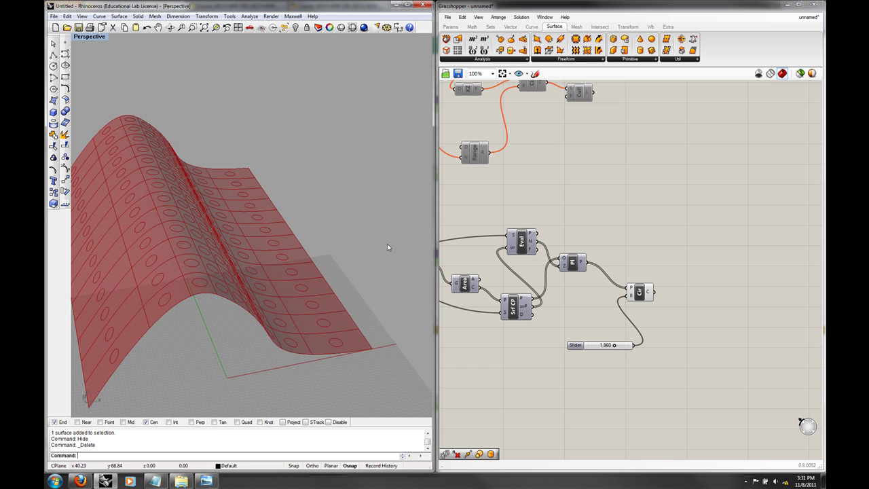
# - Add a Surface Split component beyond the Circle component on the canvas
pyautogui.moveTo(289, 196); pyautogui.dragTo(276, 202, button='right')
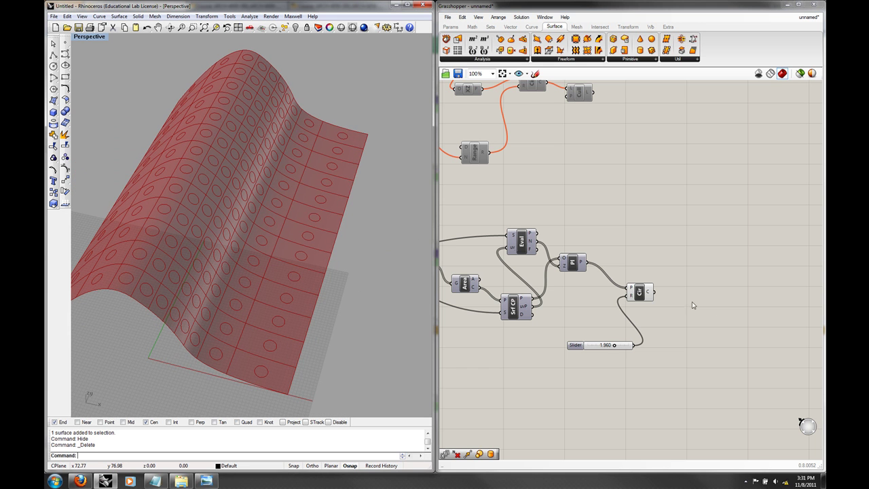
pyautogui.moveTo(706, 315); pyautogui.dragTo(615, 298, button='right')
pyautogui.doubleClick(614, 297)
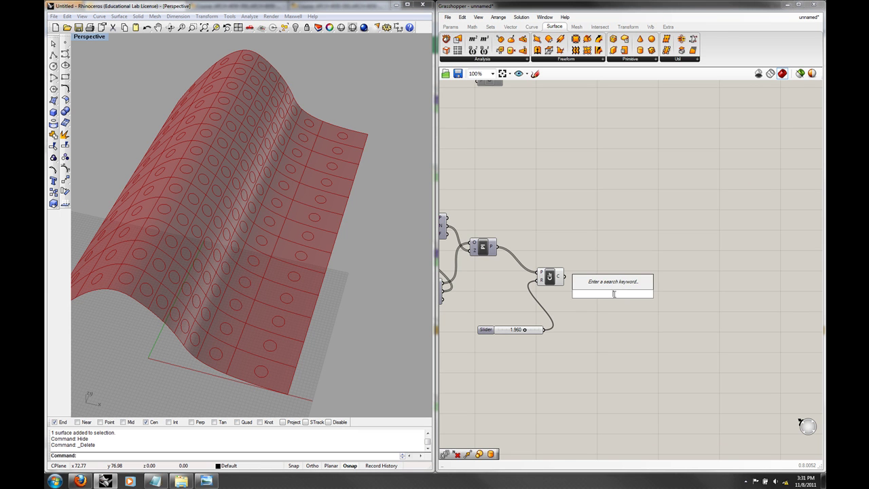
pyautogui.write('spl')
pyautogui.click(608, 180)
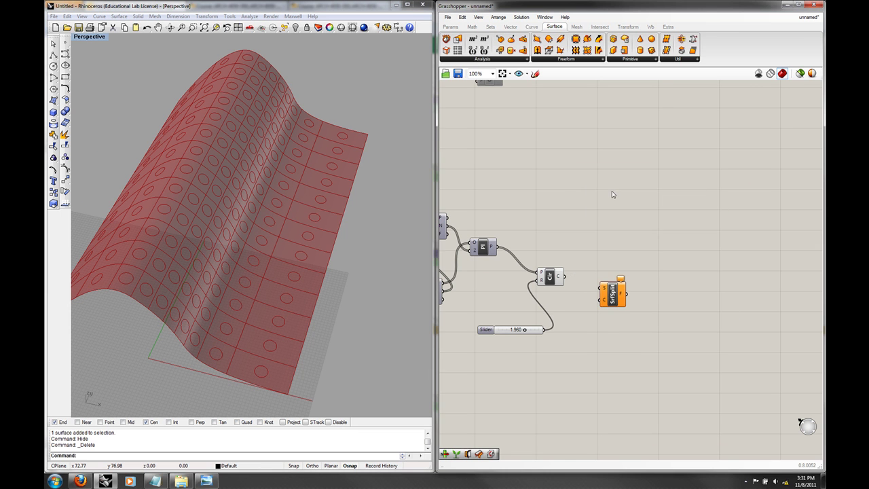
pyautogui.moveTo(610, 295); pyautogui.dragTo(619, 274)
# - Connect the base surface parameter to SrfSplit's S input and the Circle output to its C input
pyautogui.moveTo(518, 265); pyautogui.dragTo(681, 267, button='right')
pyautogui.scroll(-1, 644, 260)
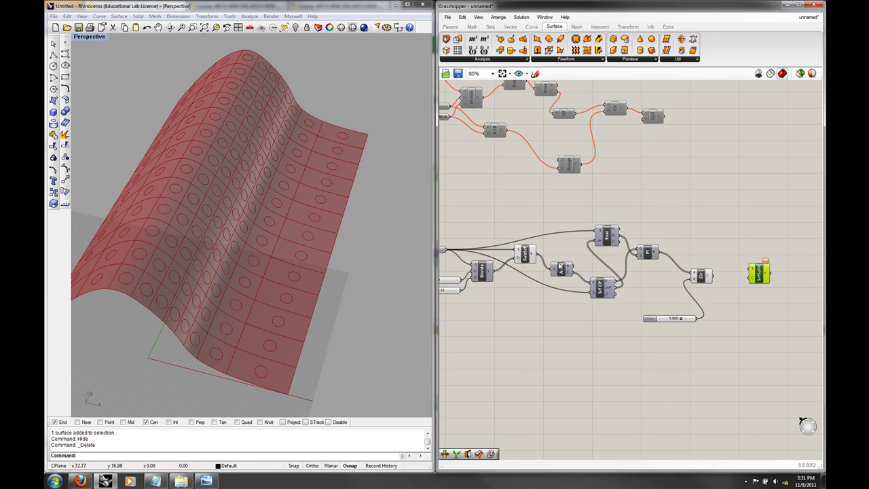
pyautogui.scroll(-1, 513, 261)
pyautogui.moveTo(459, 251); pyautogui.dragTo(702, 266)
pyautogui.scroll(3, 683, 305)
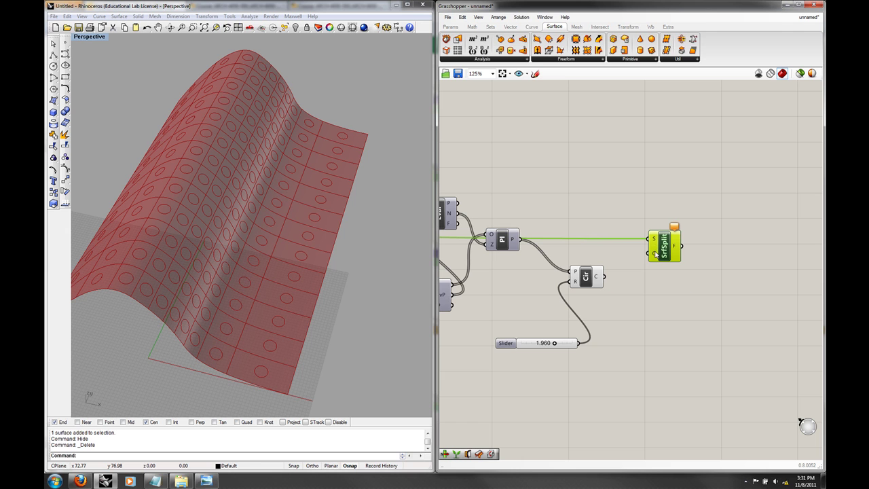
pyautogui.moveTo(604, 276); pyautogui.dragTo(649, 254)
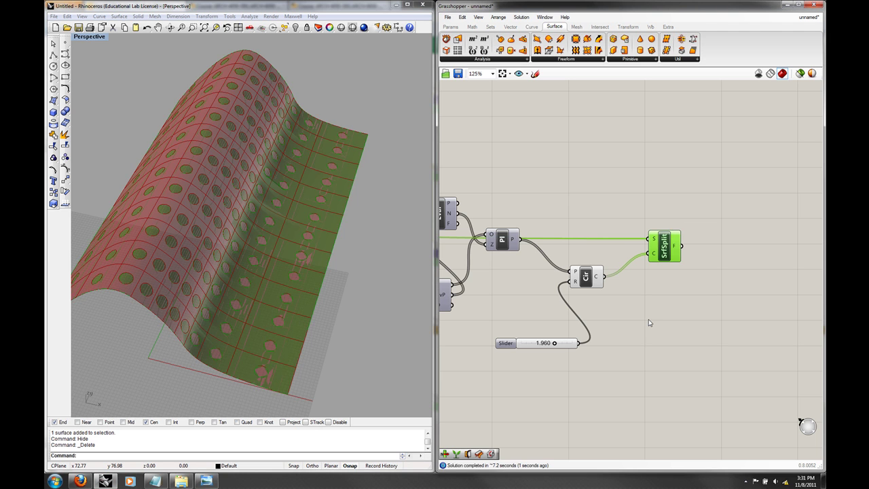
# - Add a List Item component and connect SrfSplit's F output to its L input
pyautogui.moveTo(281, 264); pyautogui.dragTo(176, 248, button='right')
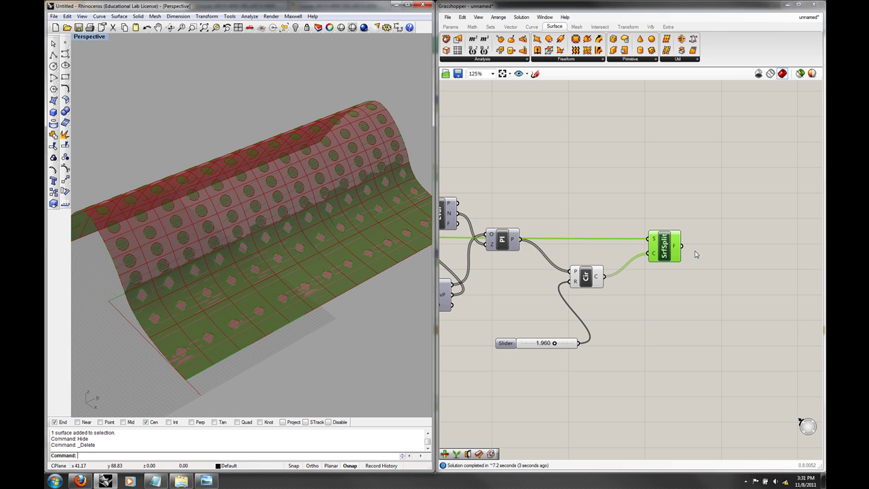
pyautogui.moveTo(676, 249)
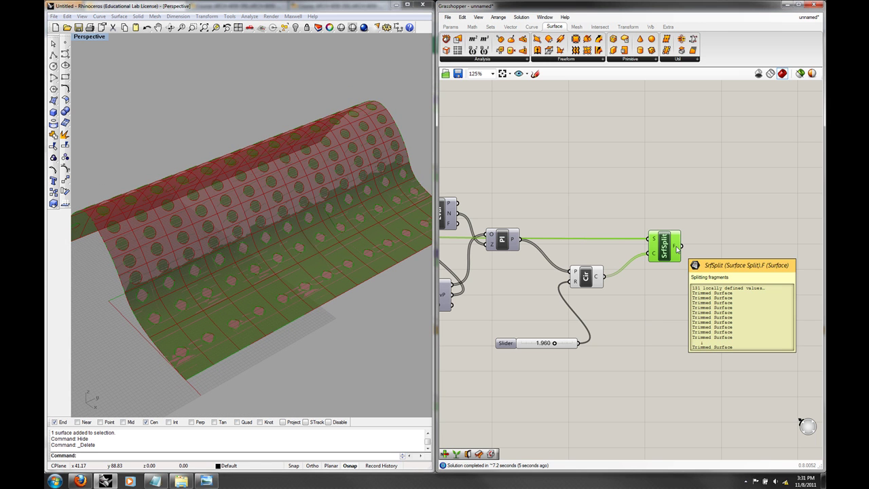
pyautogui.moveTo(386, 306); pyautogui.dragTo(364, 279, button='right')
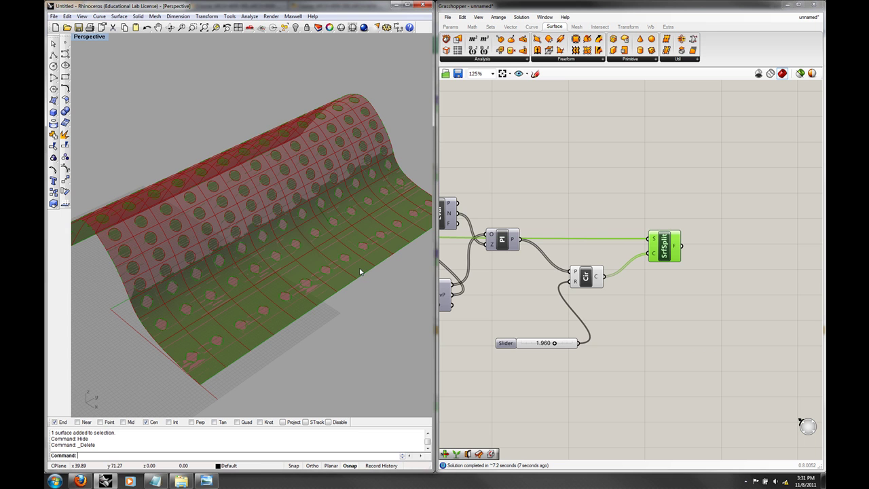
pyautogui.moveTo(717, 285); pyautogui.dragTo(637, 292, button='right')
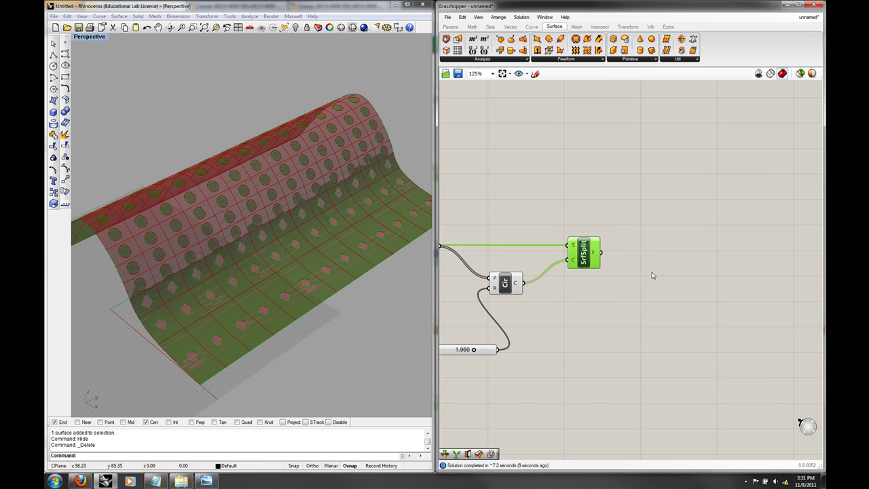
pyautogui.doubleClick(645, 272)
pyautogui.write('lis')
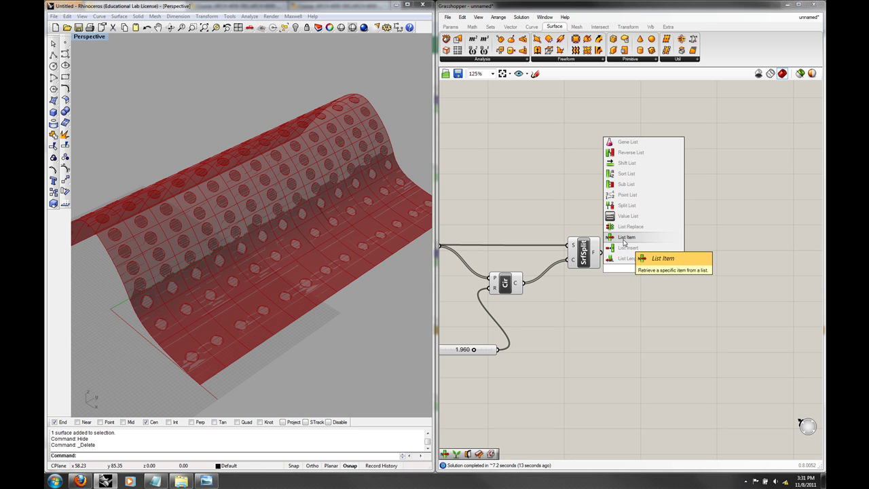
pyautogui.click(624, 237)
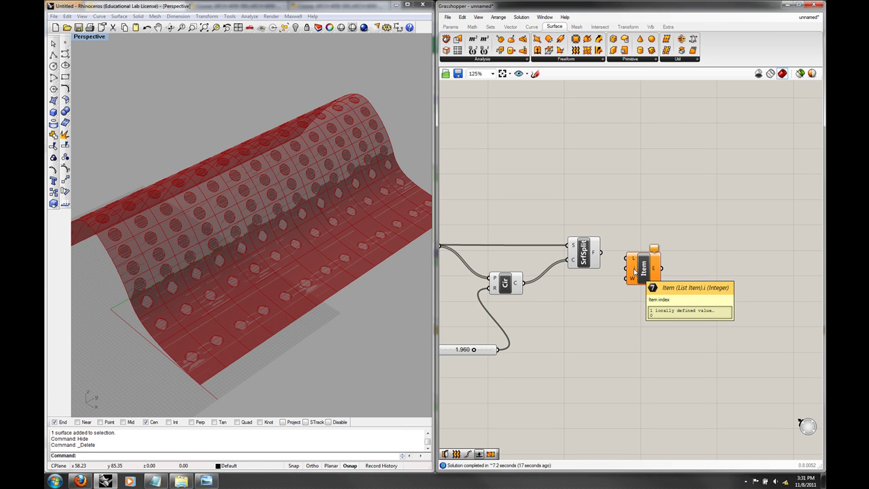
pyautogui.moveTo(635, 272); pyautogui.dragTo(645, 272)
pyautogui.moveTo(601, 252); pyautogui.dragTo(635, 256)
pyautogui.click(722, 273)
# - Turn off the preview of the SrfSplit and SubSrf components
pyautogui.click(582, 257)
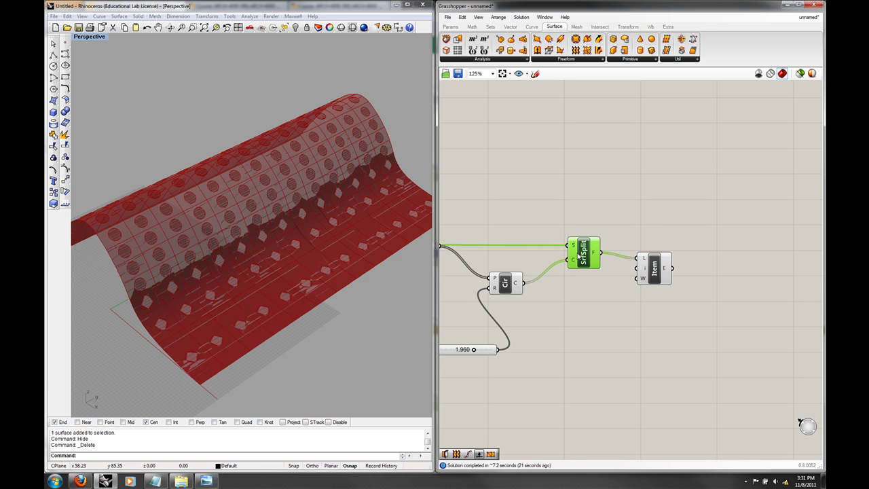
pyautogui.rightClick(582, 257)
pyautogui.click(601, 268)
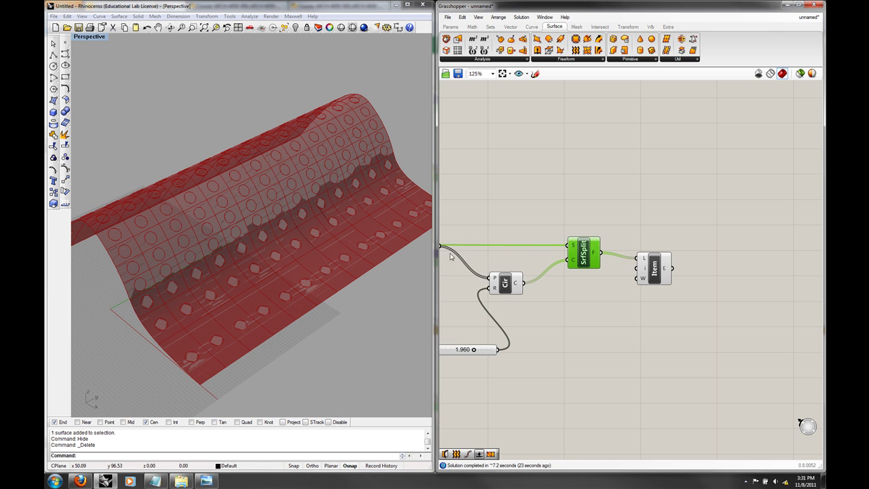
pyautogui.moveTo(455, 267); pyautogui.dragTo(695, 246, button='right')
pyautogui.click(474, 229)
pyautogui.rightClick(470, 229)
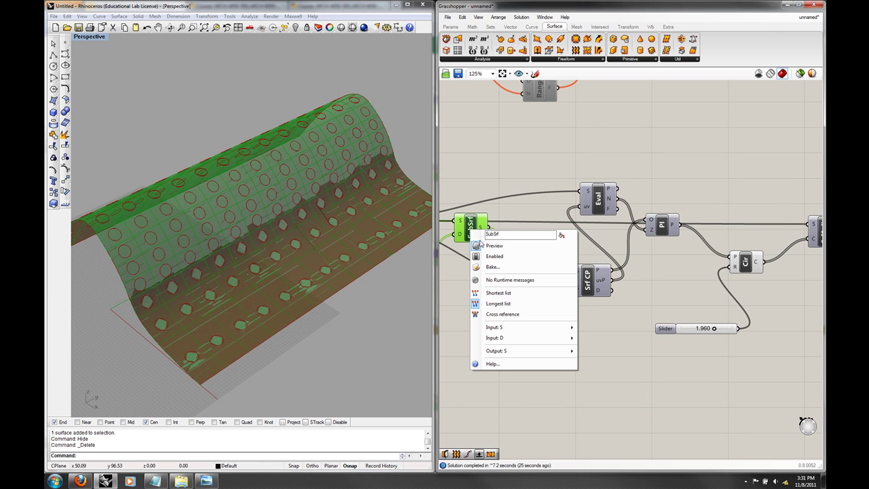
pyautogui.click(492, 245)
# - Bake the perforated surface from the List Item component with the default attributes
pyautogui.moveTo(285, 257); pyautogui.dragTo(383, 253, button='right')
pyautogui.scroll(3, 252, 261)
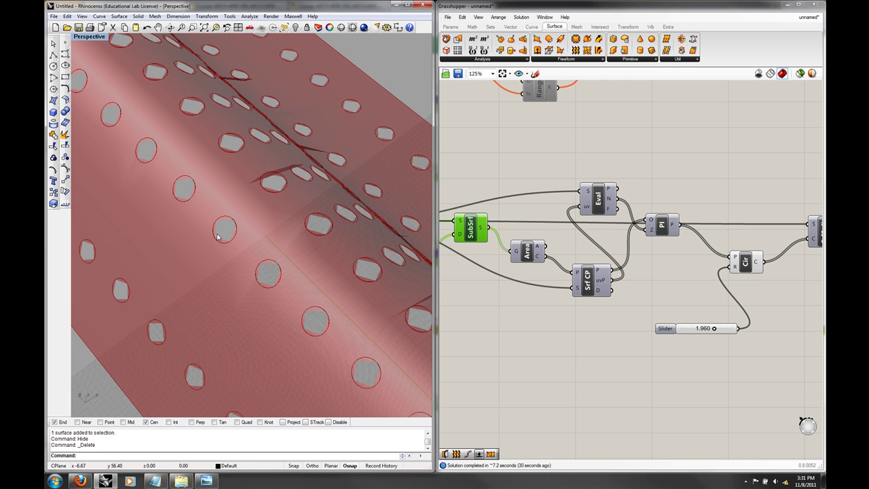
pyautogui.moveTo(219, 225); pyautogui.dragTo(204, 244, button='right')
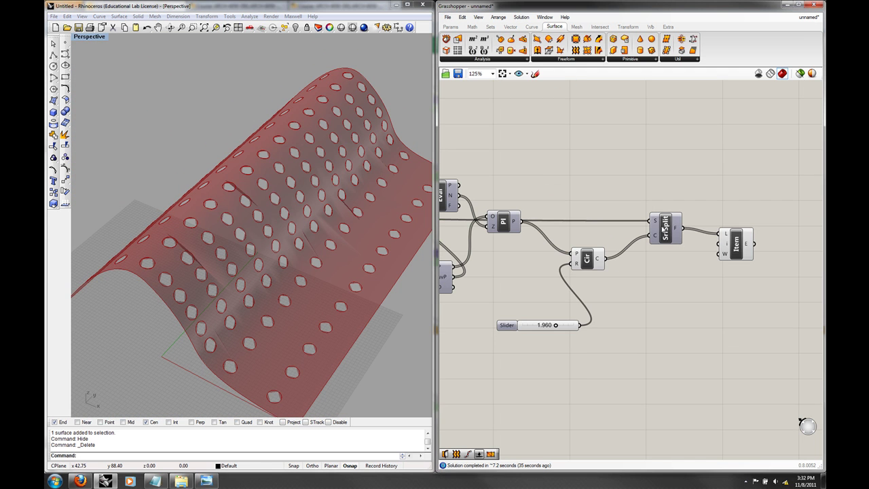
pyautogui.click(738, 244)
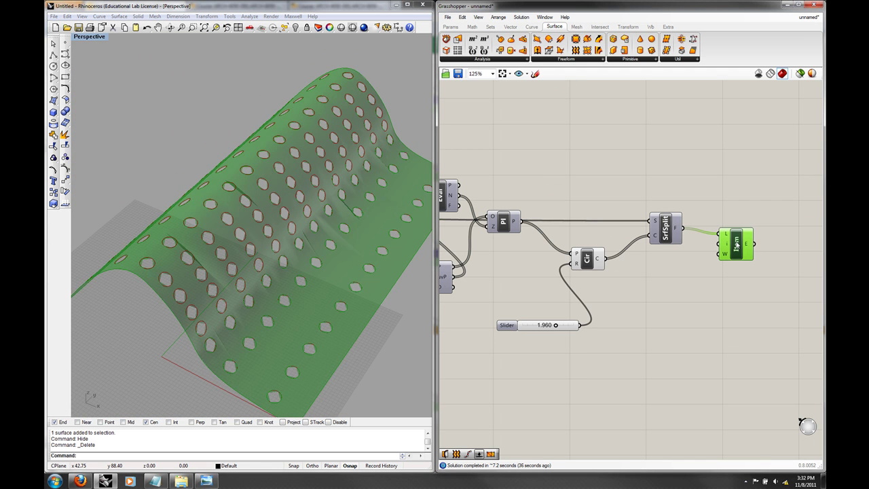
pyautogui.rightClick(721, 243)
pyautogui.click(753, 279)
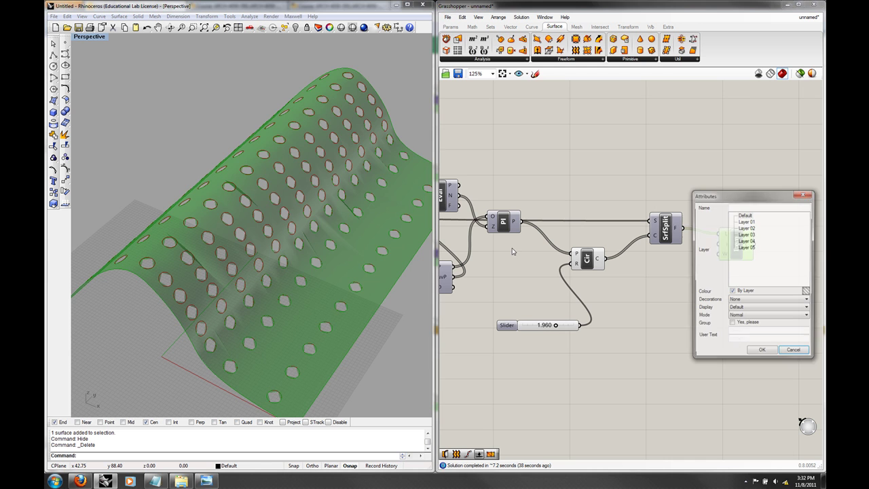
pyautogui.click(750, 354)
# - Move the baked surface away from the Grasshopper preview and inspect its circular holes up close
pyautogui.scroll(-5, 237, 228)
pyautogui.moveTo(340, 195); pyautogui.dragTo(223, 117)
pyautogui.moveTo(204, 167); pyautogui.dragTo(277, 180, button='right')
pyautogui.keyDown('shift'); pyautogui.moveTo(190, 203); pyautogui.dragTo(231, 199, button='right'); pyautogui.keyUp('shift')
pyautogui.scroll(4, 243, 210)
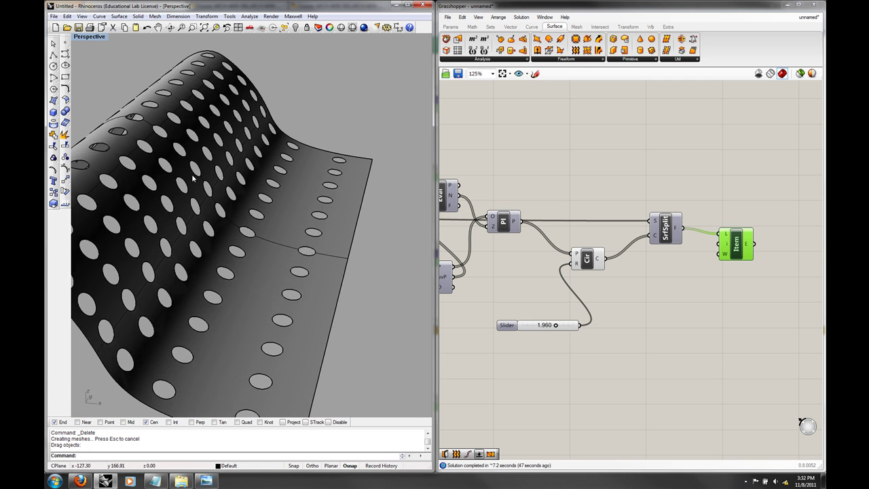
# - Delete the baked perforated surface from the Rhino model
pyautogui.scroll(-6, 231, 200)
pyautogui.click(231, 200)
pyautogui.press('Delete')
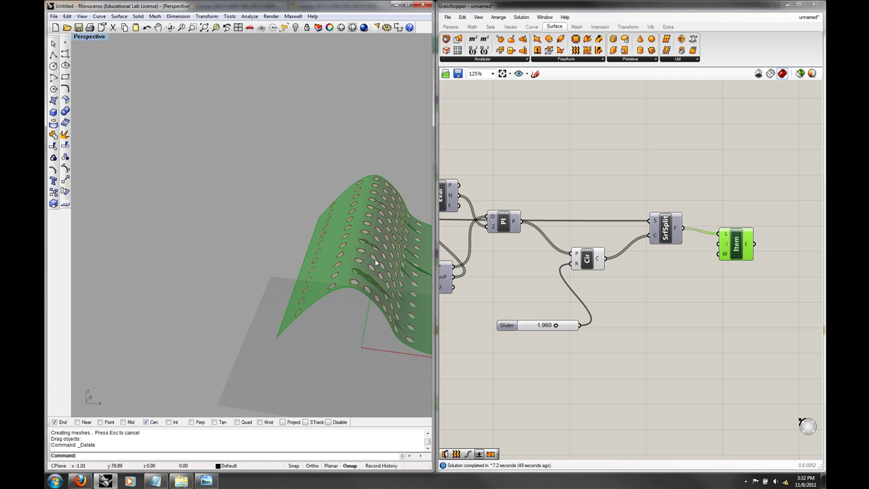
# - Review the perforated surface preview together with the complete component chain on the canvas
pyautogui.keyDown('shift'); pyautogui.moveTo(382, 263); pyautogui.dragTo(312, 276, button='right'); pyautogui.keyUp('shift')
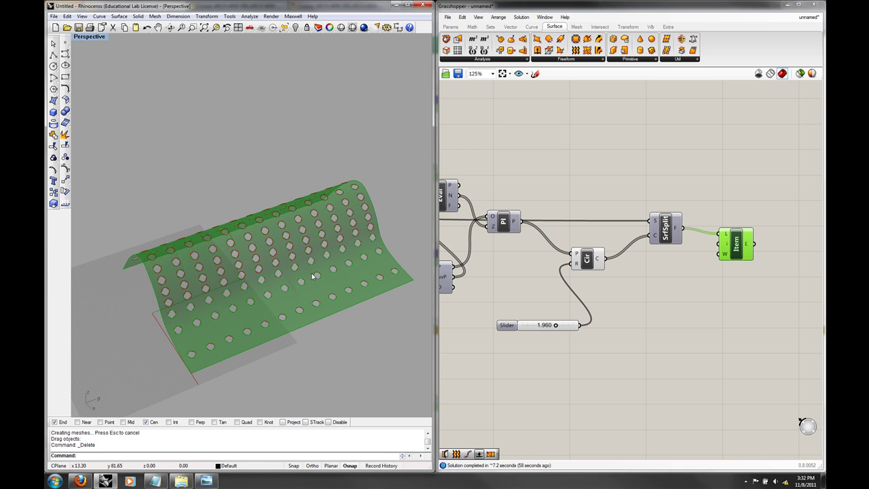
pyautogui.moveTo(584, 266); pyautogui.dragTo(677, 274, button='right')
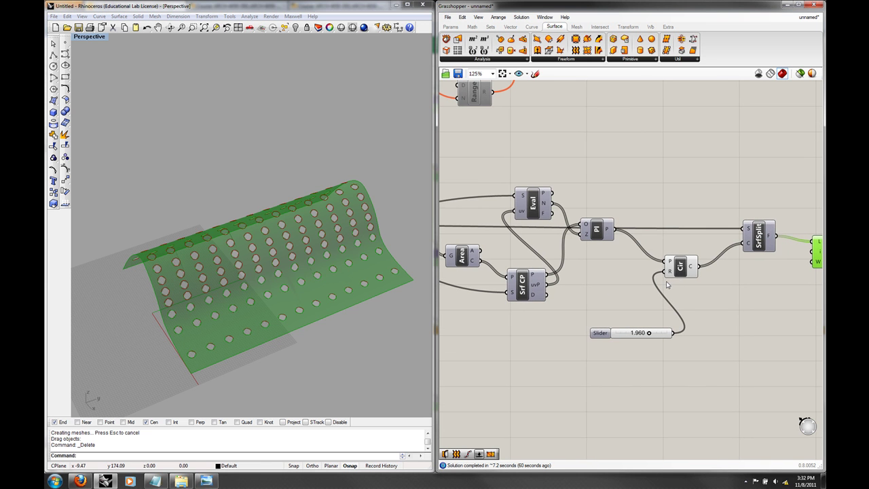
pyautogui.scroll(-2, 667, 285)
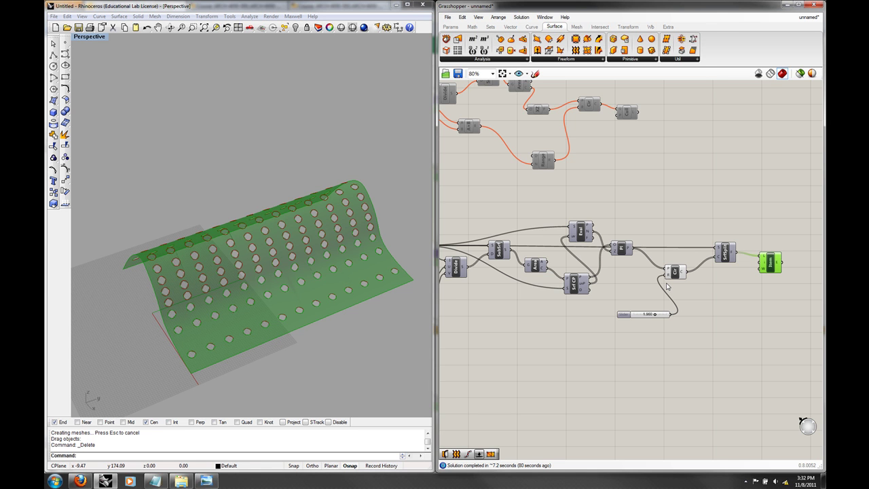
pyautogui.scroll(-2, 666, 286)
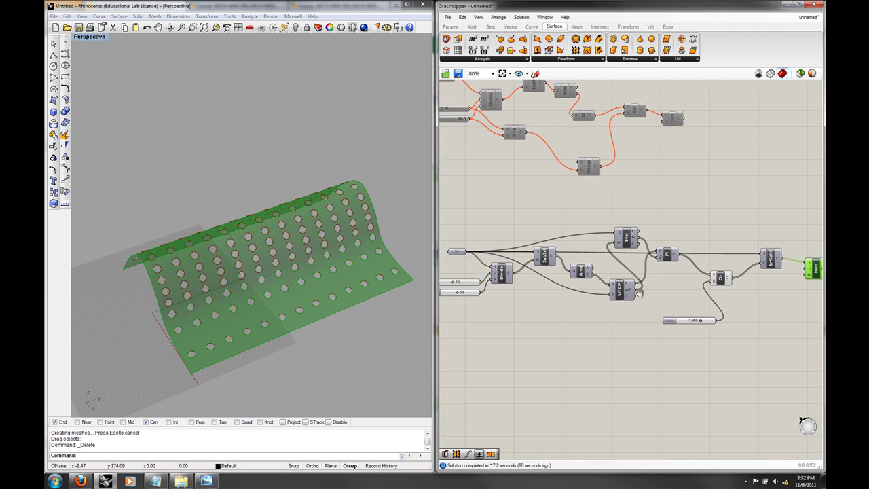
pyautogui.moveTo(662, 283); pyautogui.dragTo(652, 275, button='right')
pyautogui.moveTo(306, 279); pyautogui.dragTo(353, 299, button='right')
pyautogui.moveTo(204, 299); pyautogui.dragTo(346, 270, button='right')
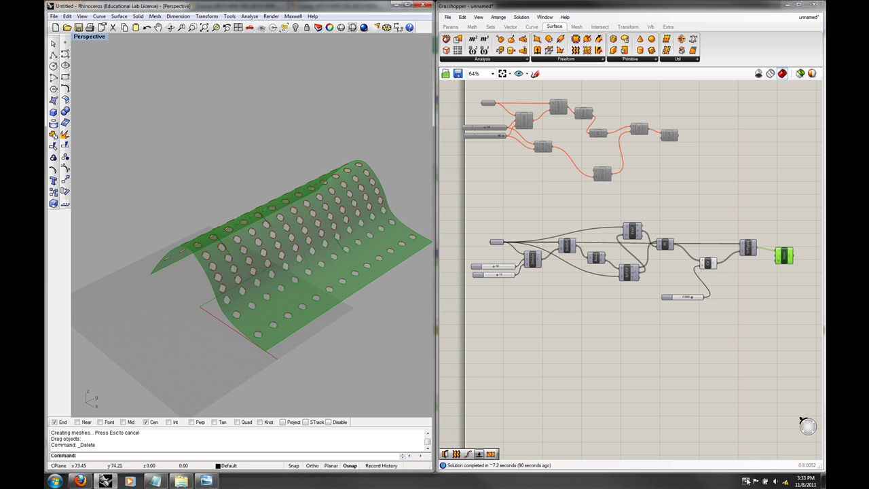
pyautogui.click(746, 480)
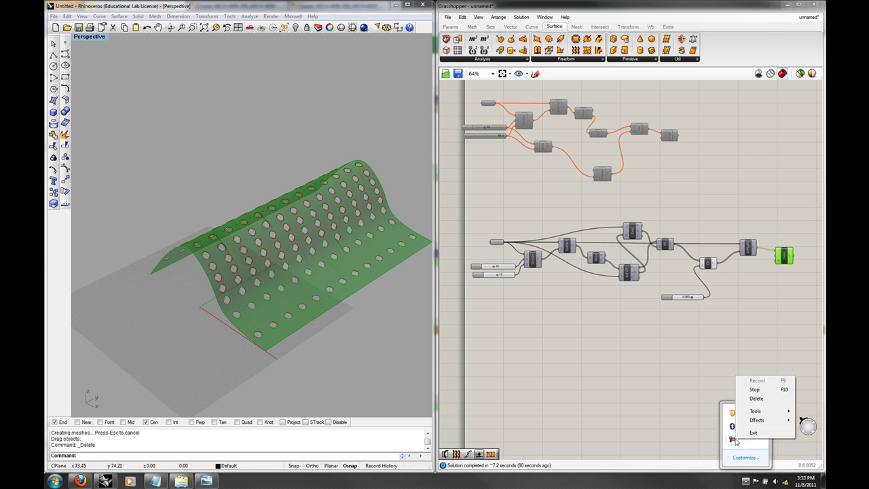